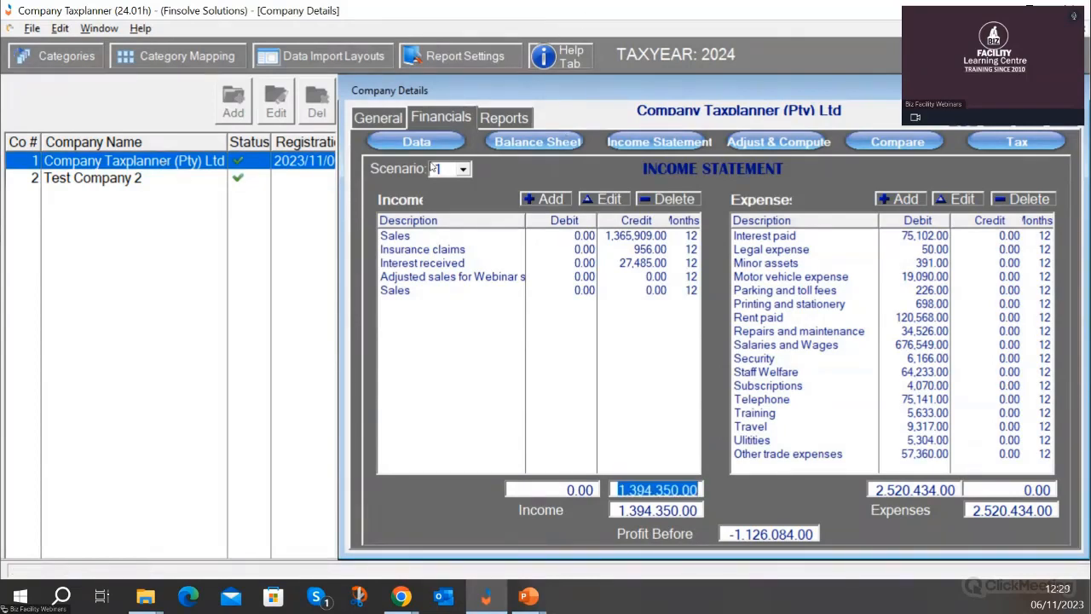
Compare the income statement with the balance sheet for scenario 1, ending on the balance sheet
left_click(561, 143)
left_click(643, 143)
left_click(537, 145)
left_click(674, 145)
left_click(537, 141)
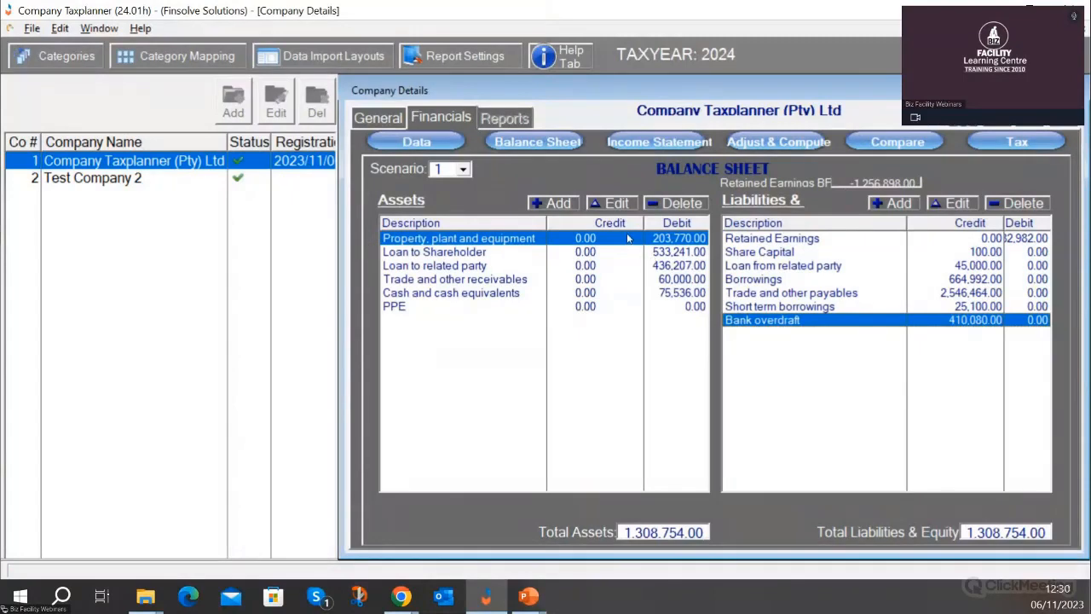
Set the Trade and other receivables amount in the balance sheet's assets to 0
left_click(663, 283)
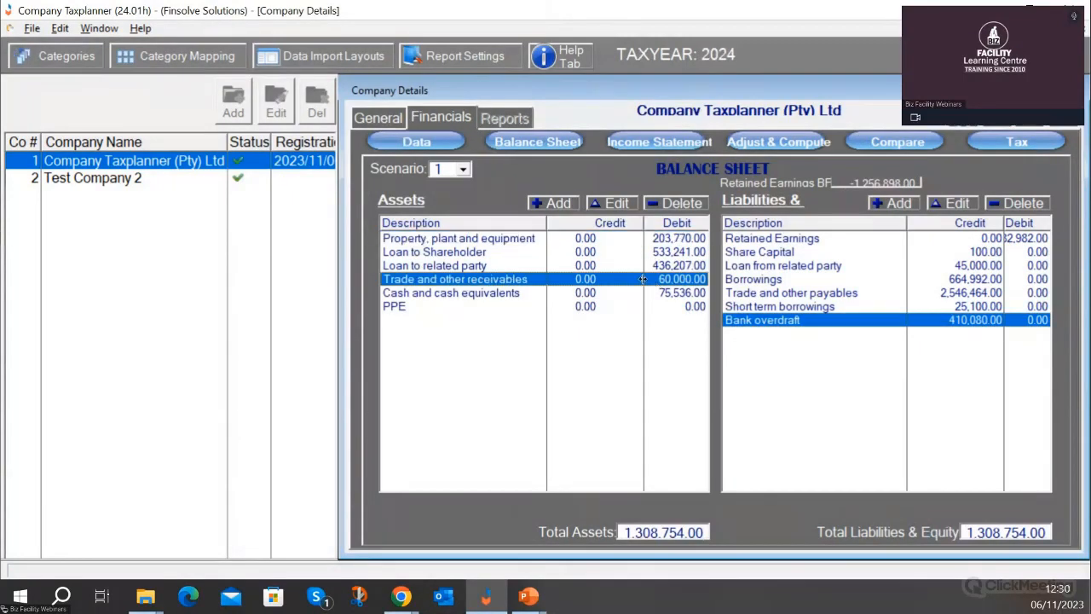
left_click(603, 270)
left_click(483, 282)
double_click(483, 282)
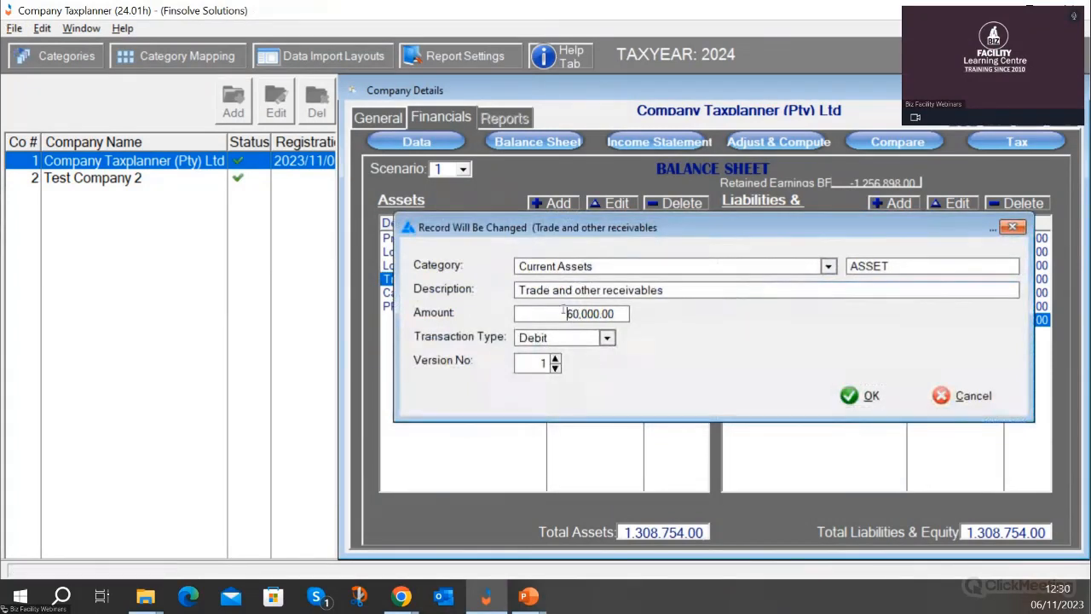
left_click_drag(563, 312, 648, 318)
type("0")
left_click(874, 396)
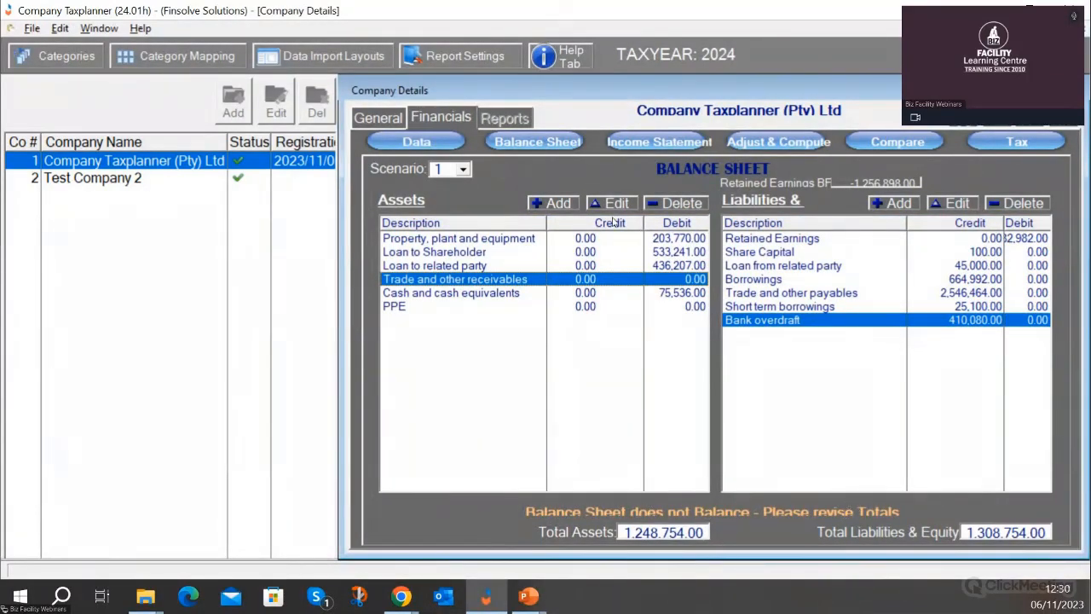
Set the Trade and other receivables amount to 60000 as a debit
double_click(661, 282)
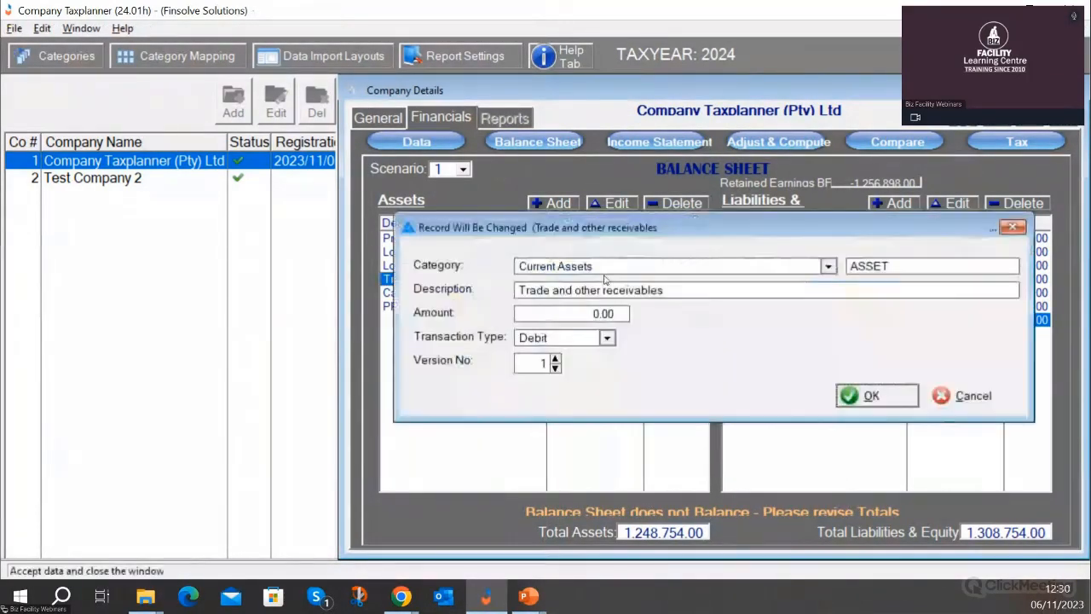
left_click(575, 312)
type("60000")
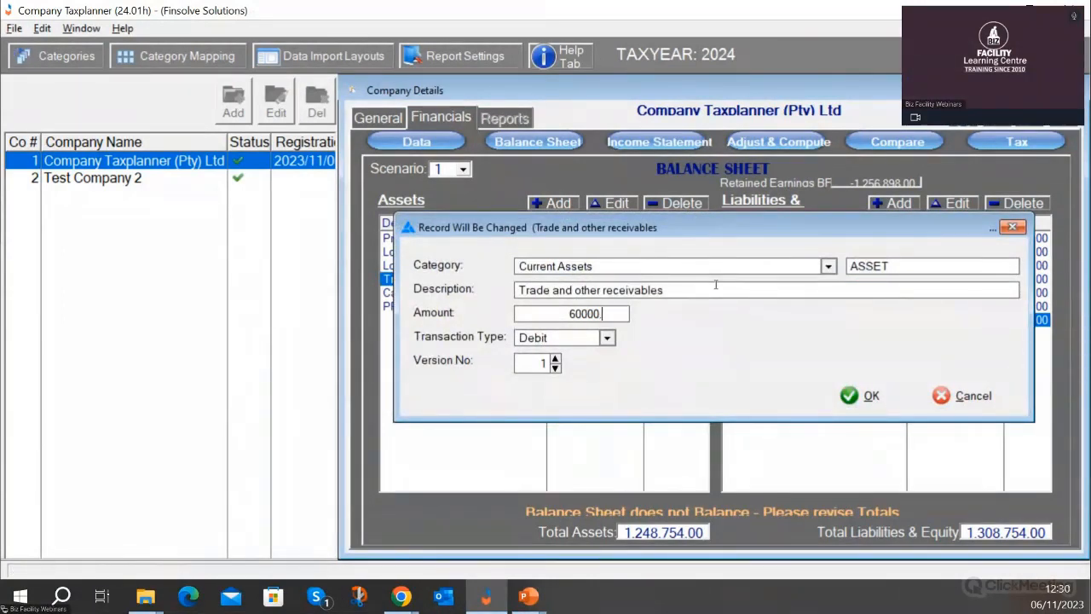
key("BackSpace")
key("BackSpace")
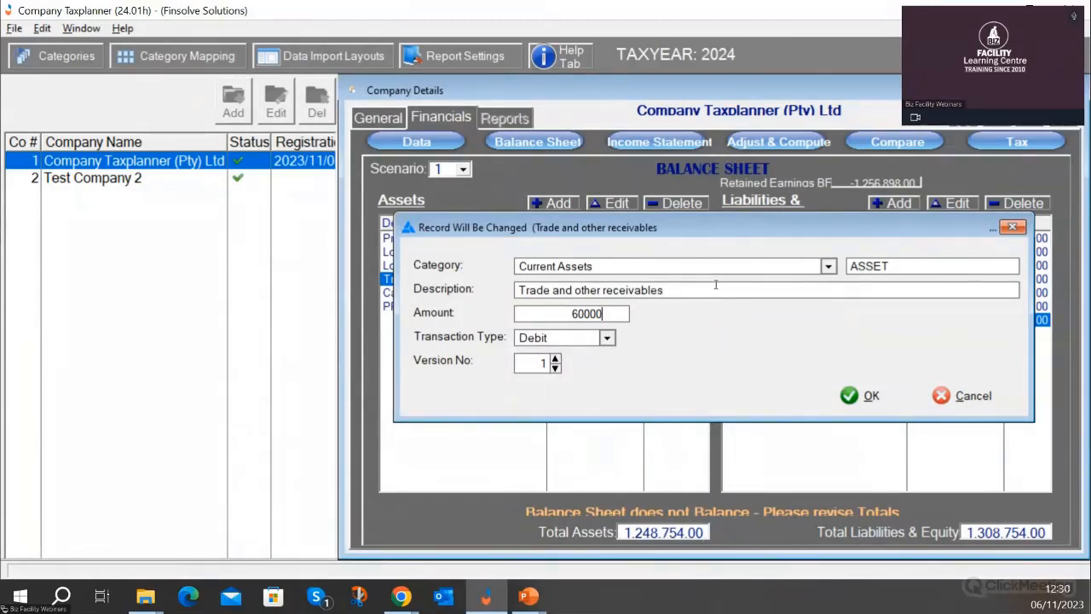
left_click(850, 395)
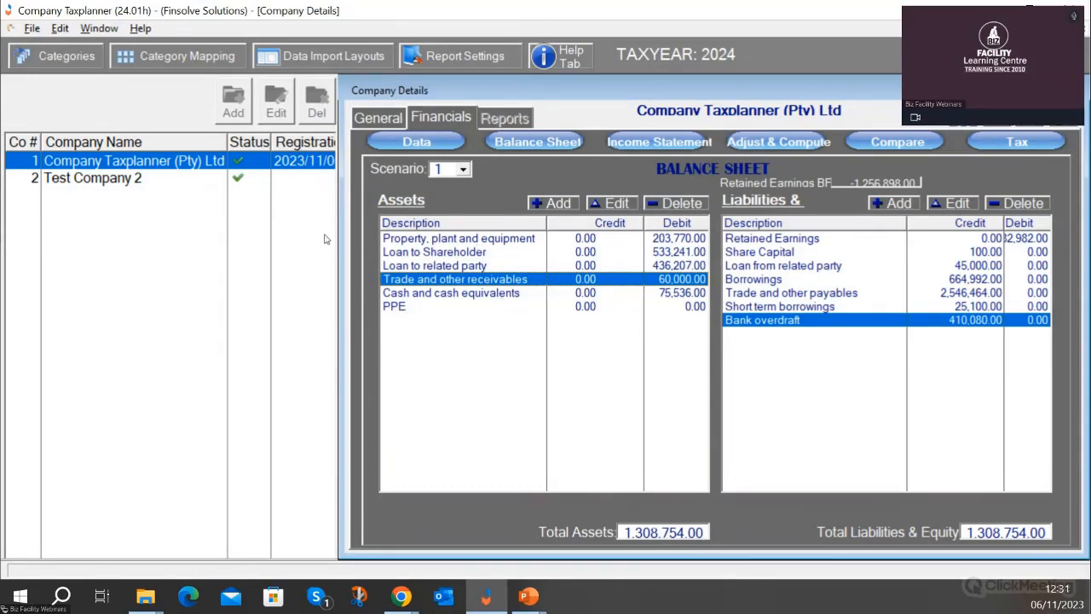
Switch to the running PowerPoint slide show and advance from the Importing Data slide to the Income Statement slide
left_click(529, 596)
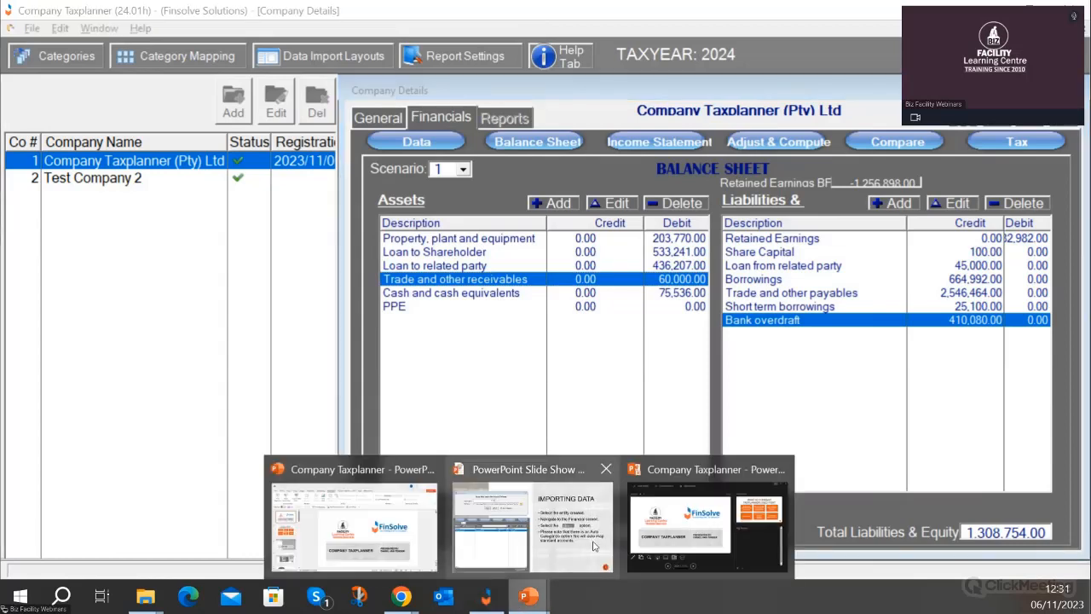
left_click(507, 560)
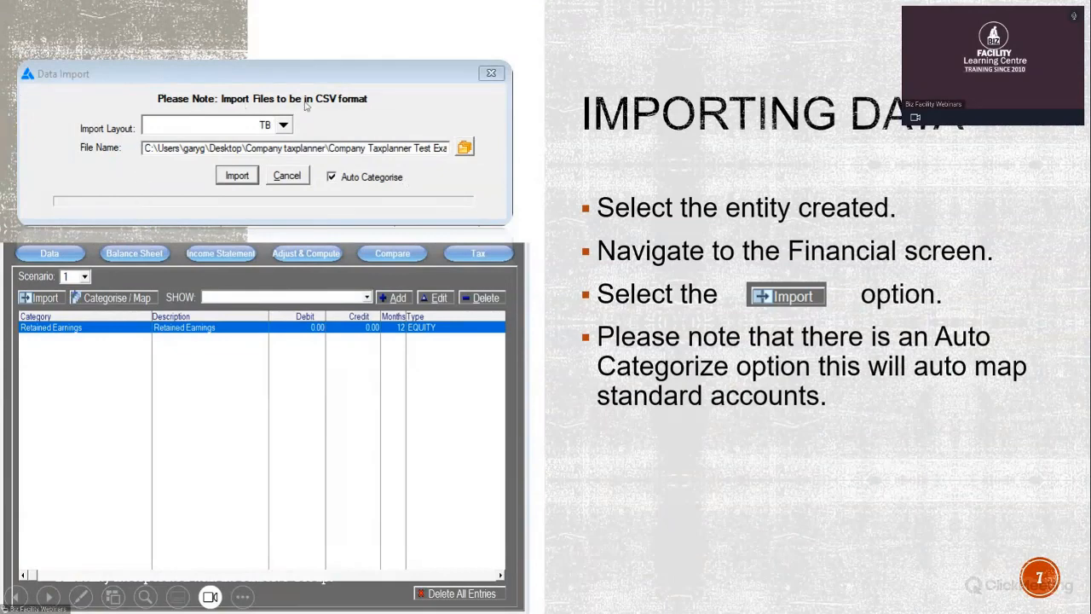
left_click(355, 106)
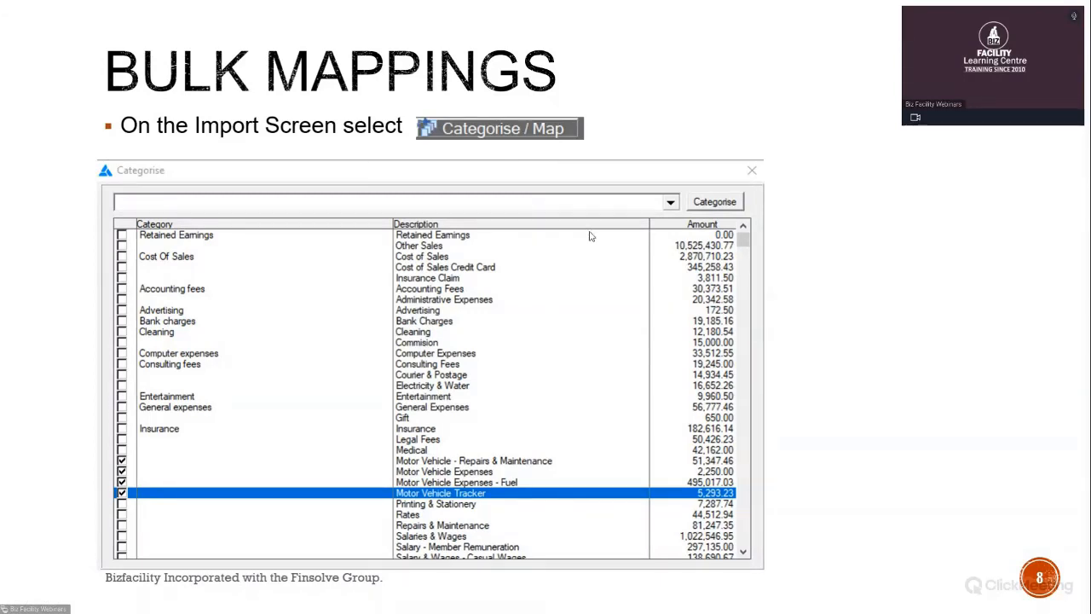
left_click(822, 248)
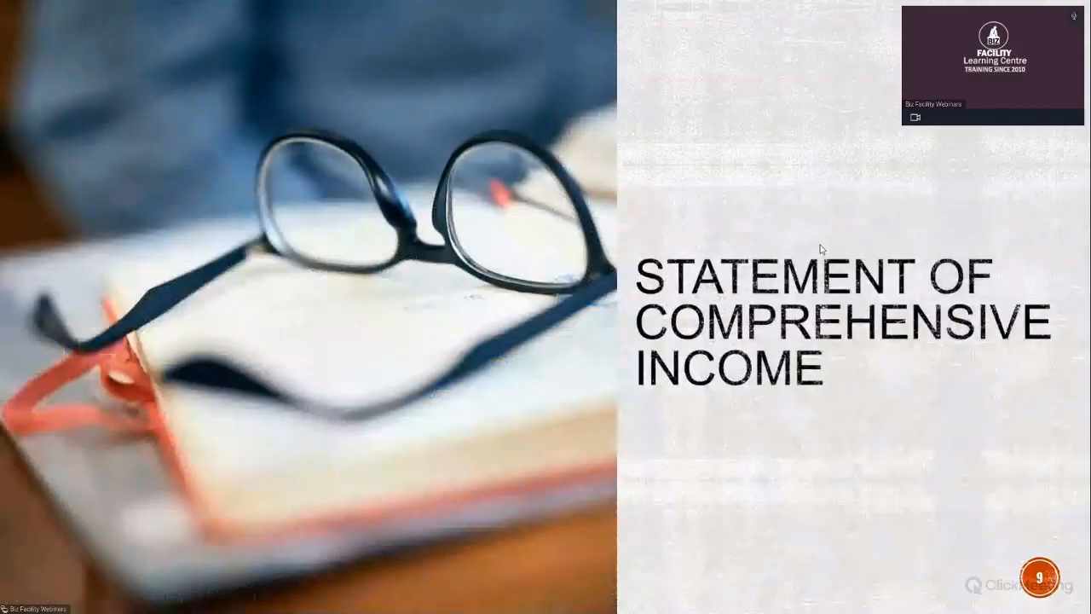
left_click(822, 249)
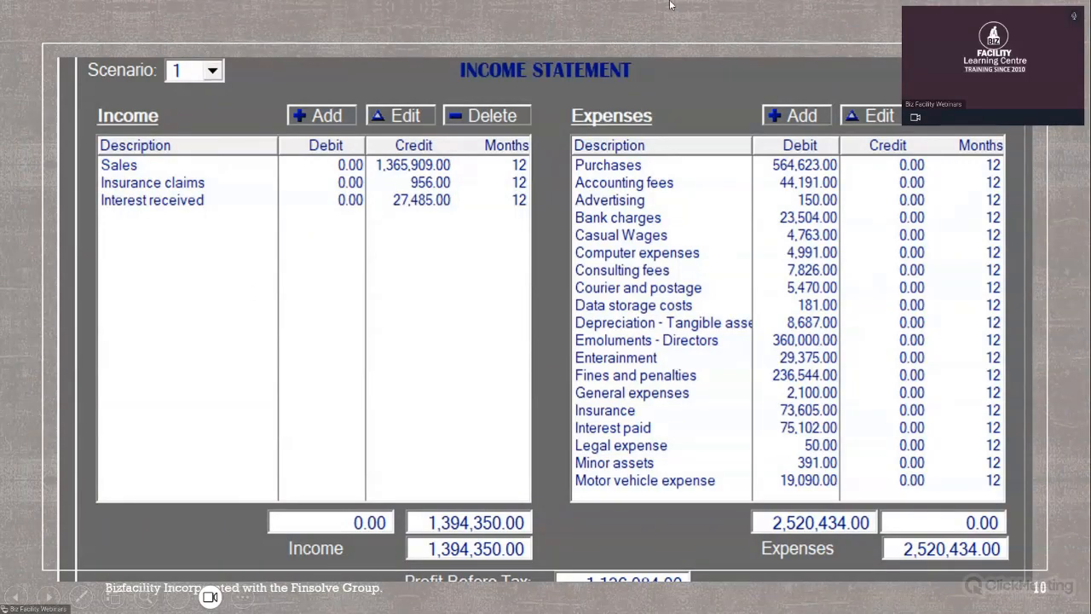
scroll(791, 417, "down", 1)
scroll(791, 418, "up", 1)
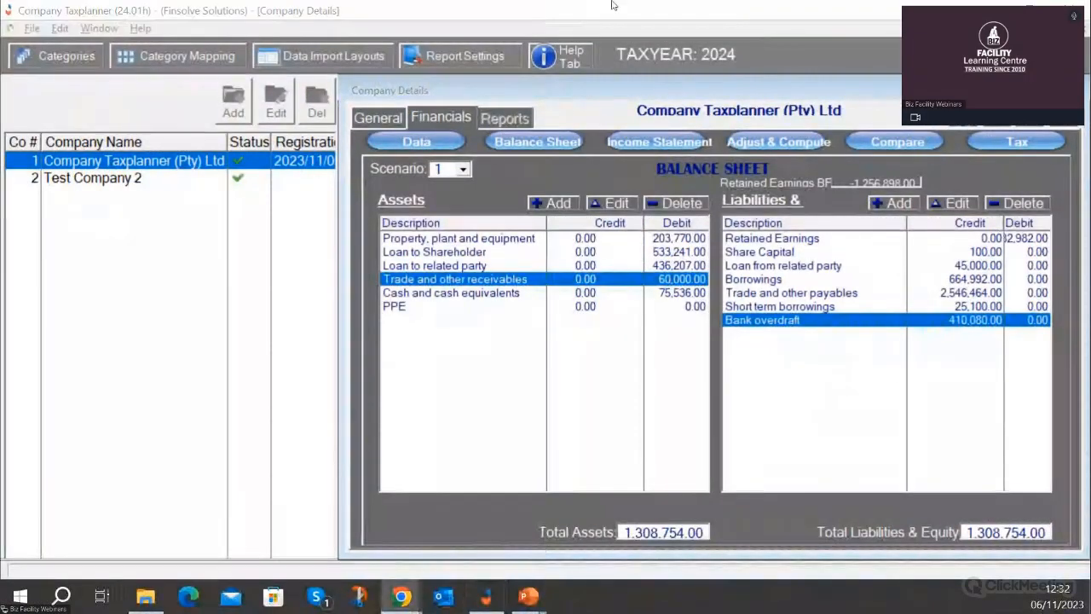
In the Company Taxplanner income statement, set the last Sales entry, categorised as Sales (Turnover), to a credit of 1500000
left_click(666, 143)
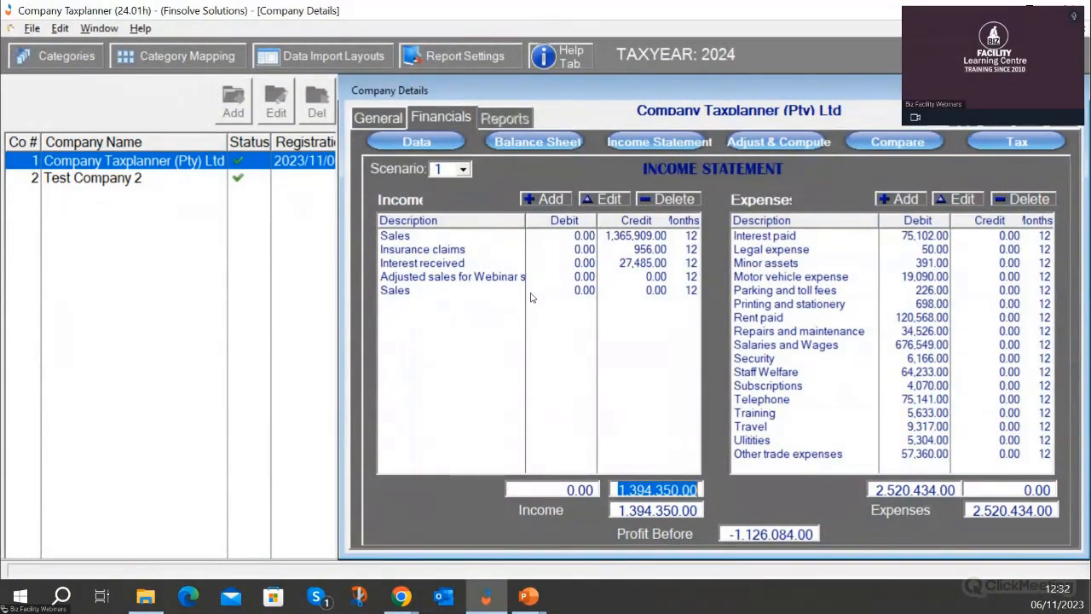
left_click(429, 290)
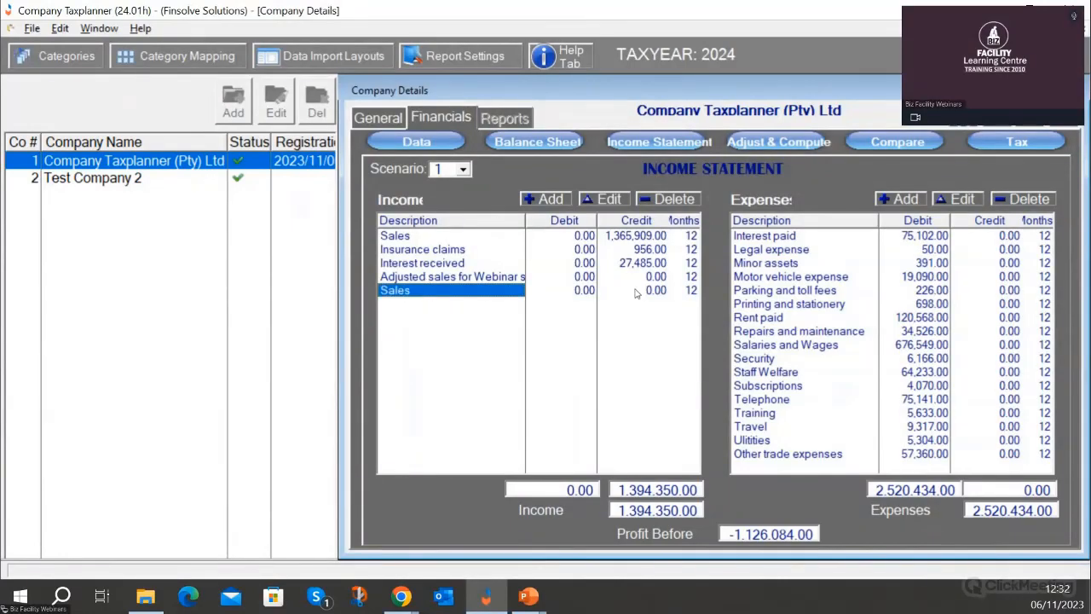
left_click(594, 288)
left_click(398, 292)
double_click(398, 291)
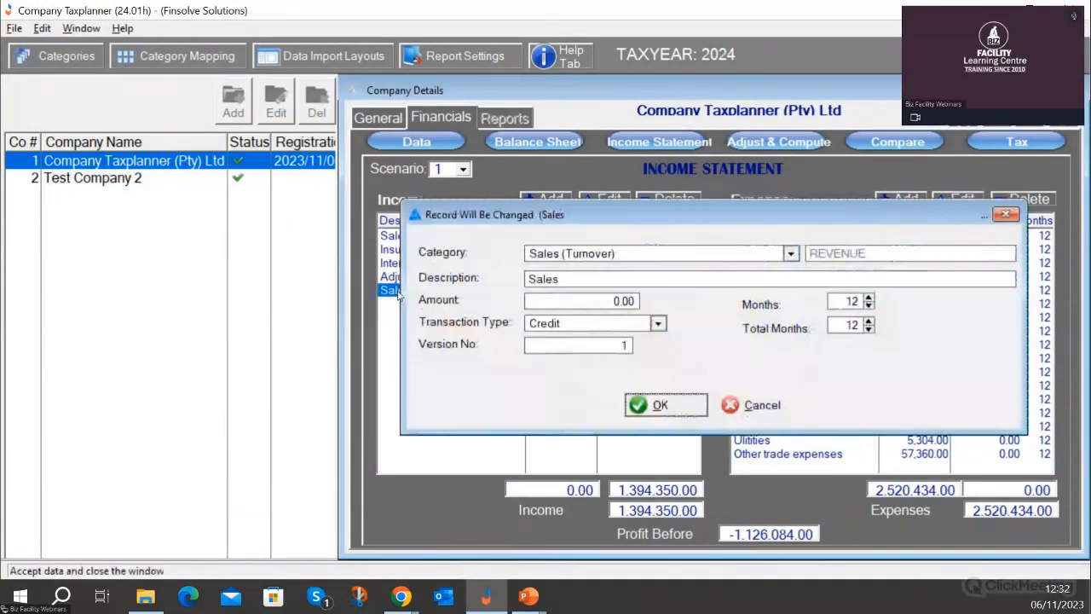
type("150000")
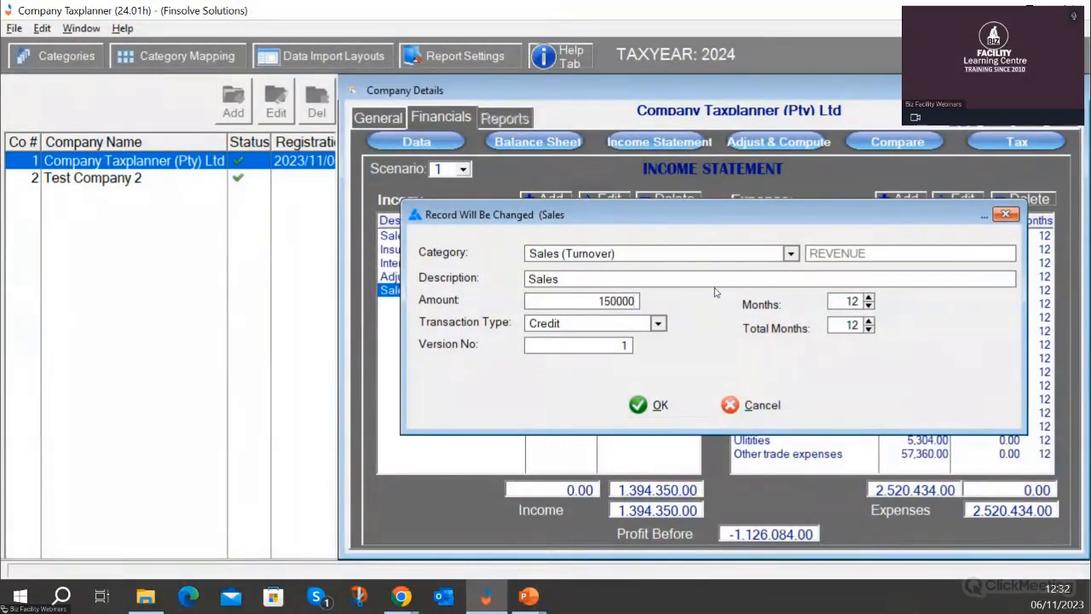
type("0")
left_click(648, 406)
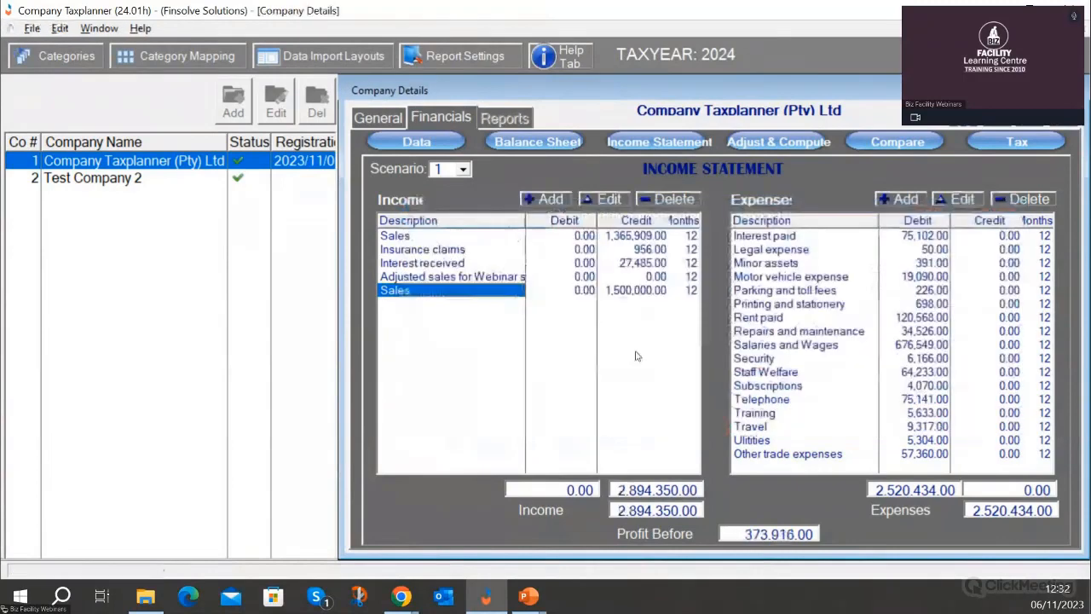
double_click(798, 456)
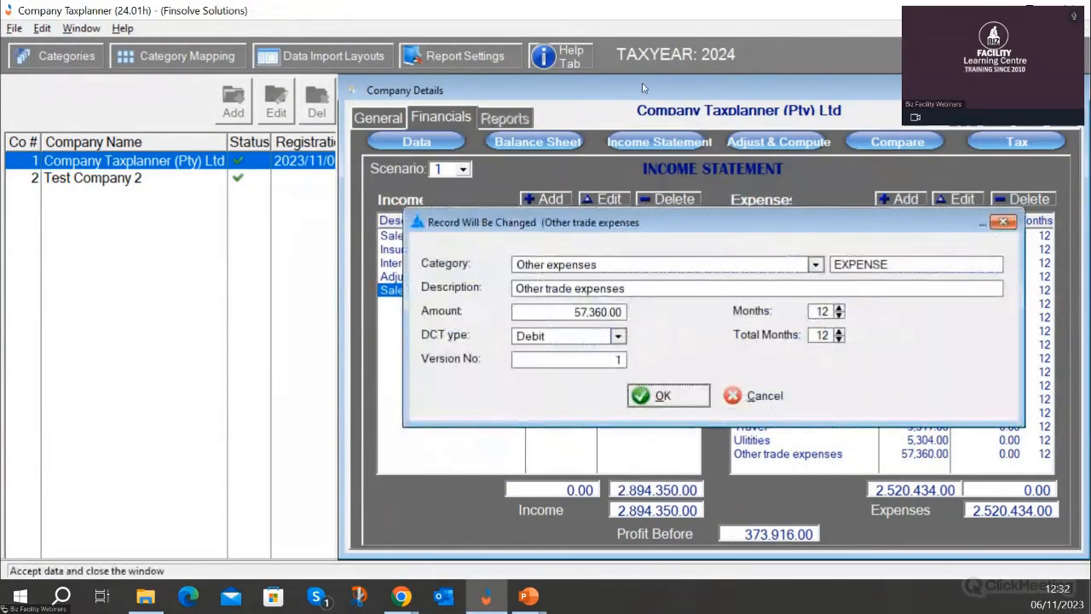
left_click(751, 402)
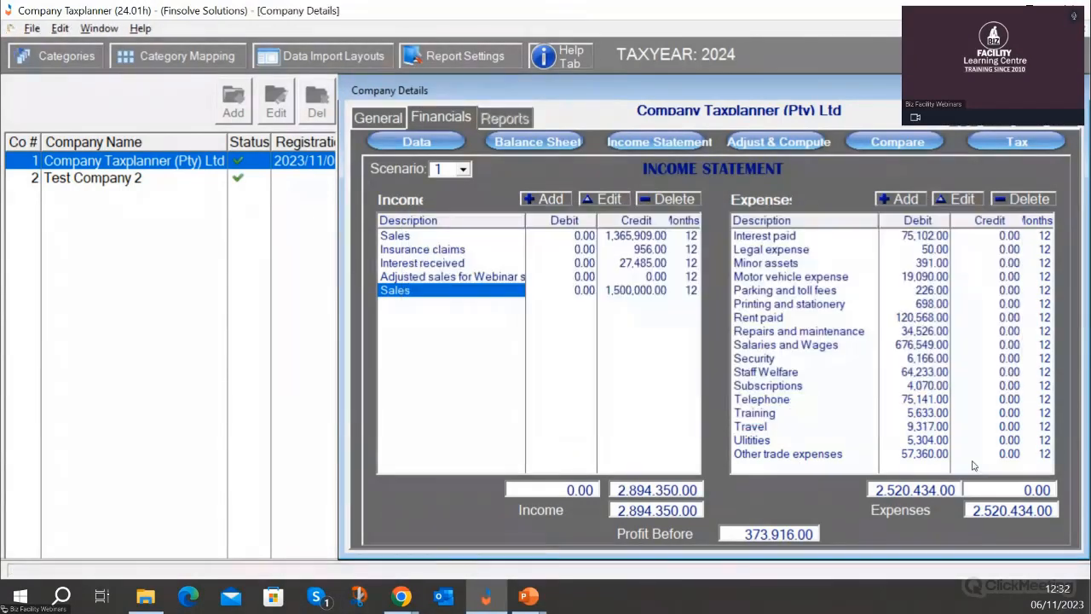
Add an expense in the category Foreign Interest (Subject to S23M) with the description Foreign Interest, keeping the default amount
left_click(915, 204)
left_click(838, 282)
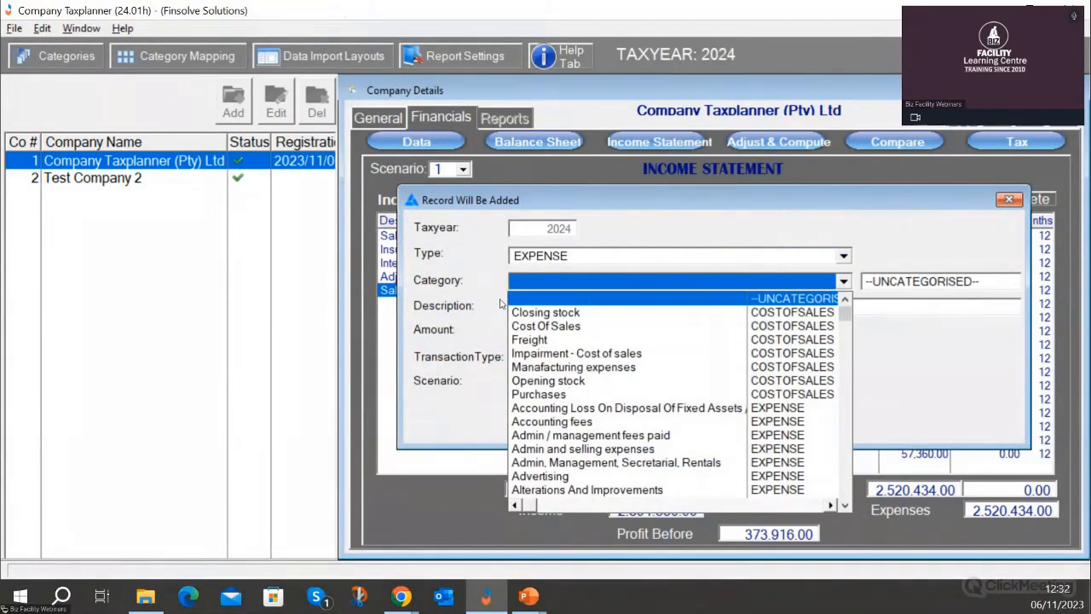
scroll(588, 422, "down", 15)
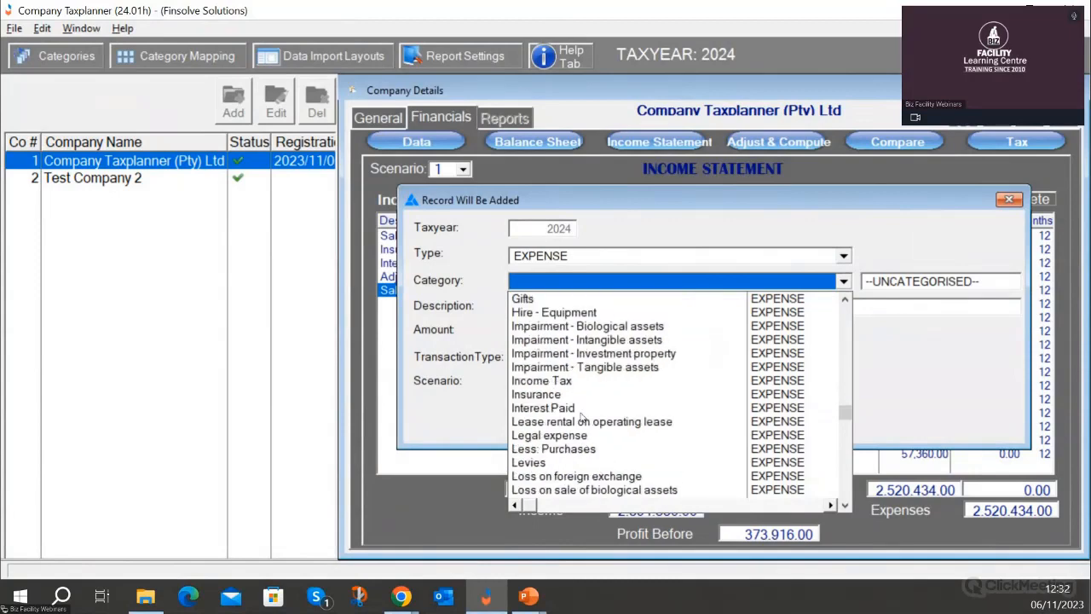
scroll(597, 366, "up", 2)
left_click(533, 354)
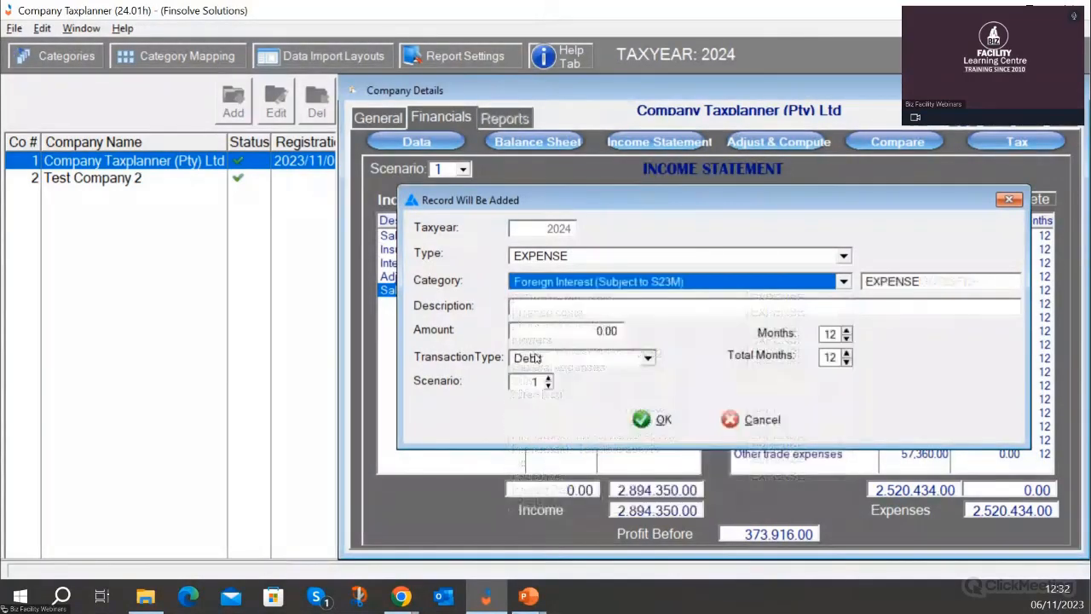
left_click(669, 304)
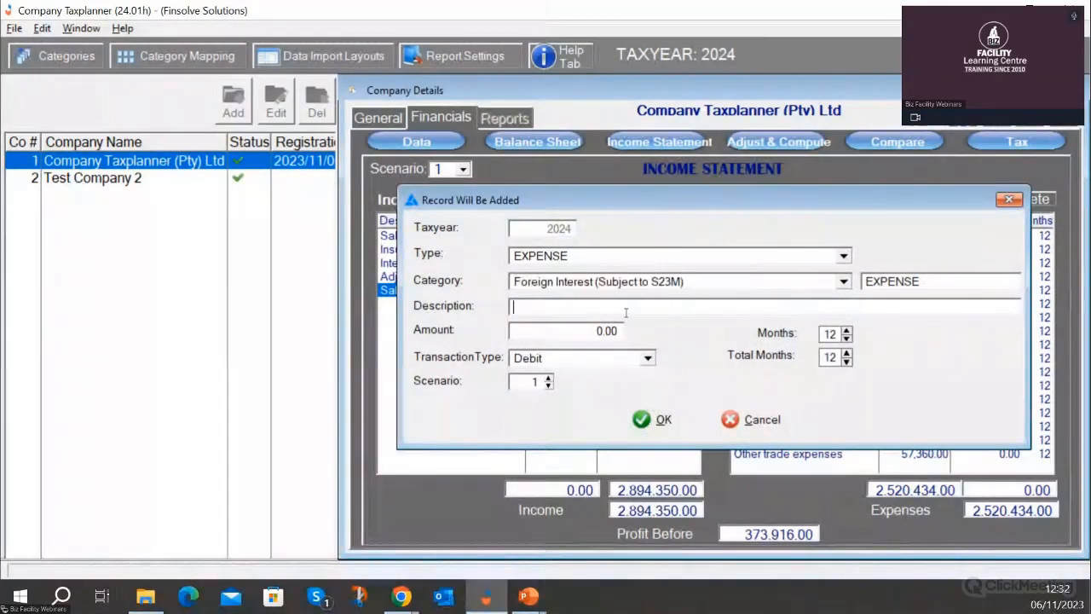
type("Fore")
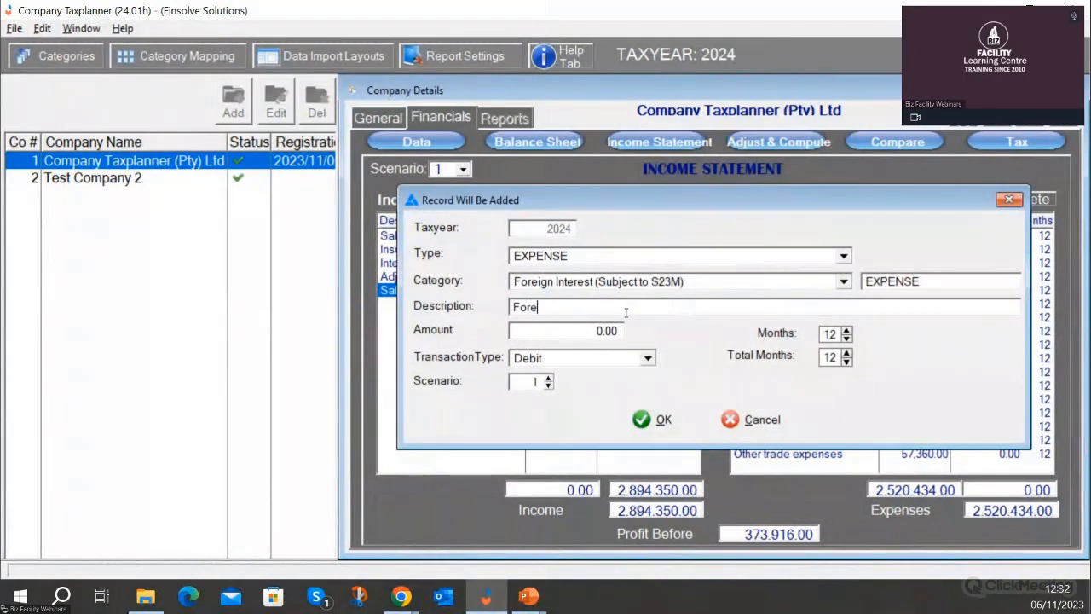
type("ign Interest")
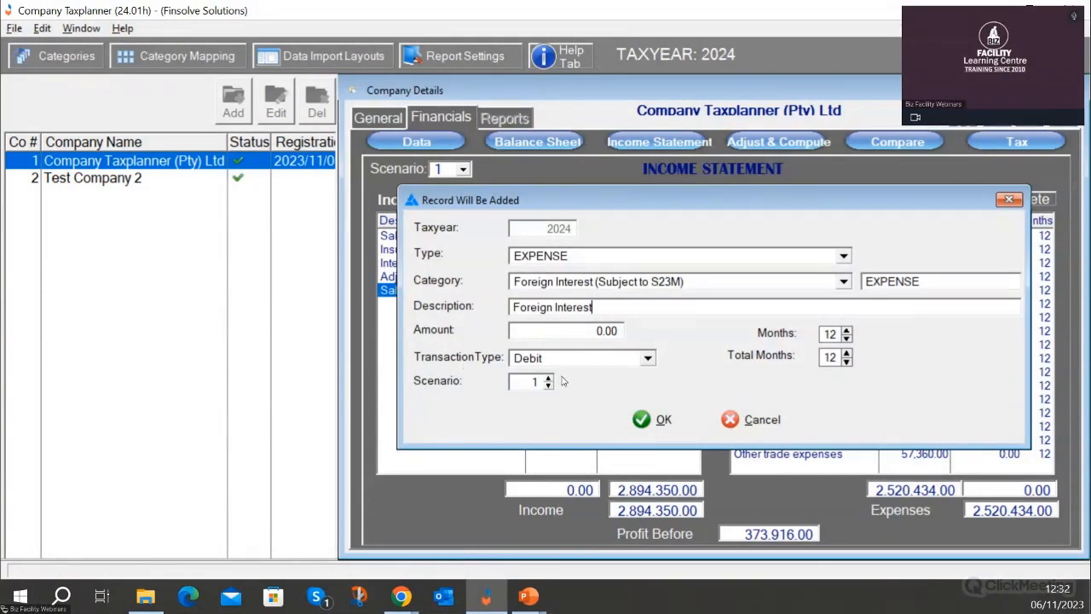
left_click(656, 418)
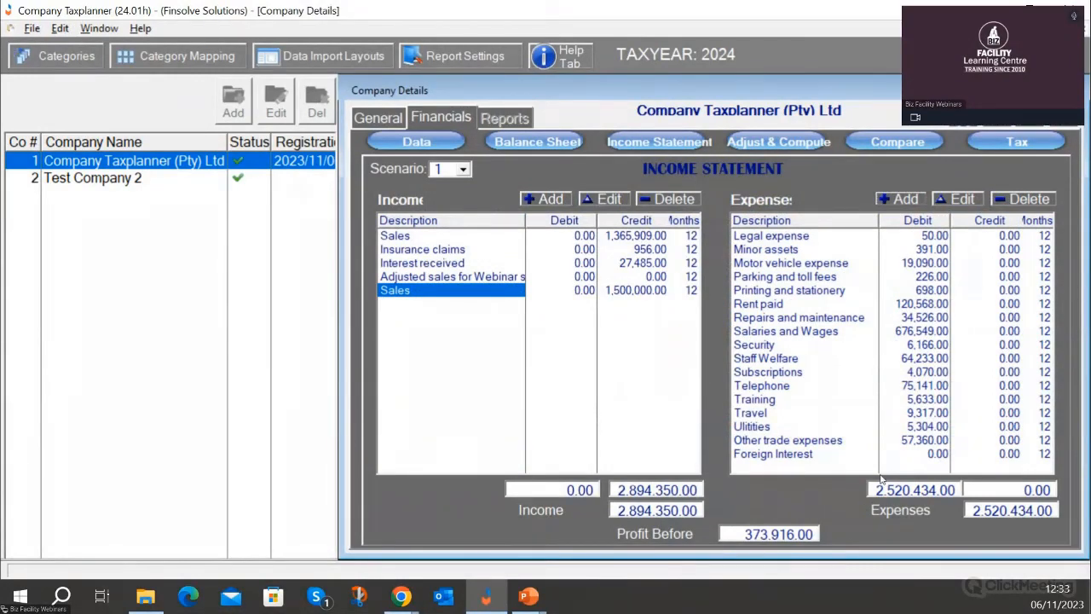
left_click(837, 454)
left_click(915, 454)
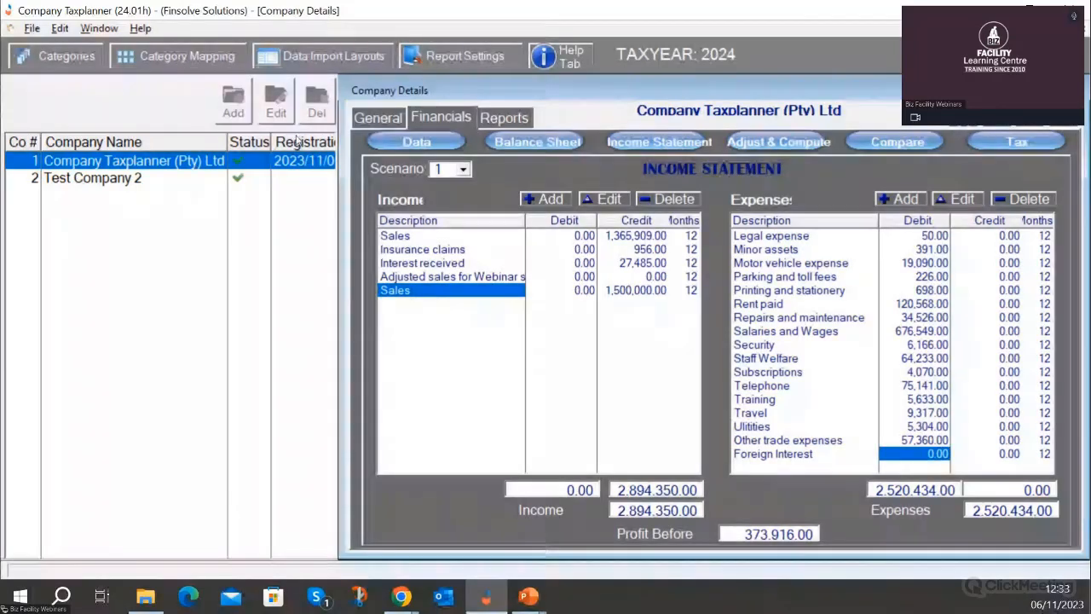
Preview the company's Income Statement report and examine its revenue, other income and expense lines
left_click(503, 117)
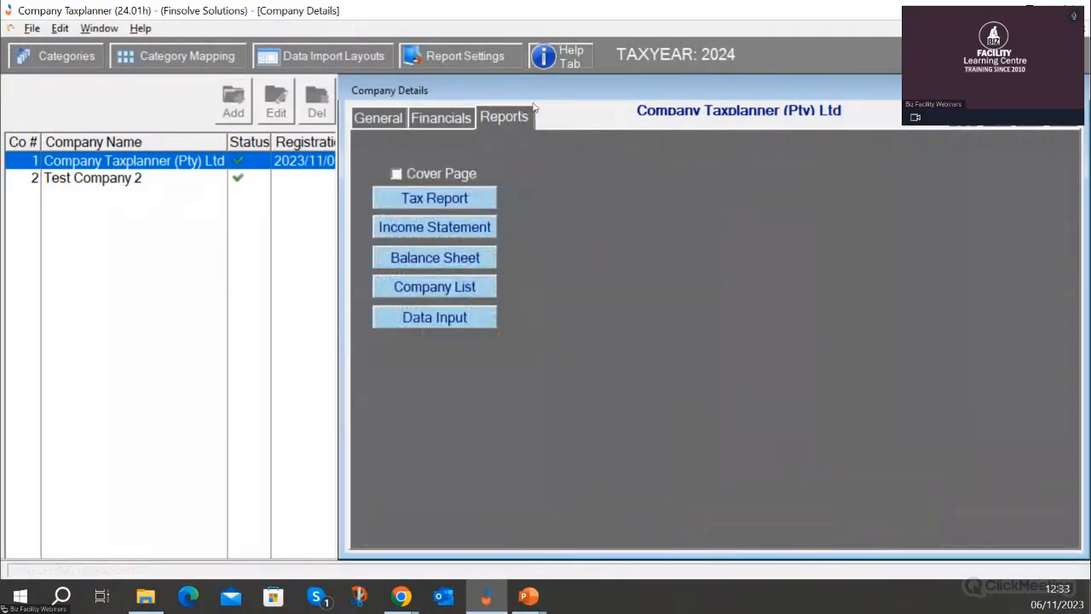
left_click(453, 229)
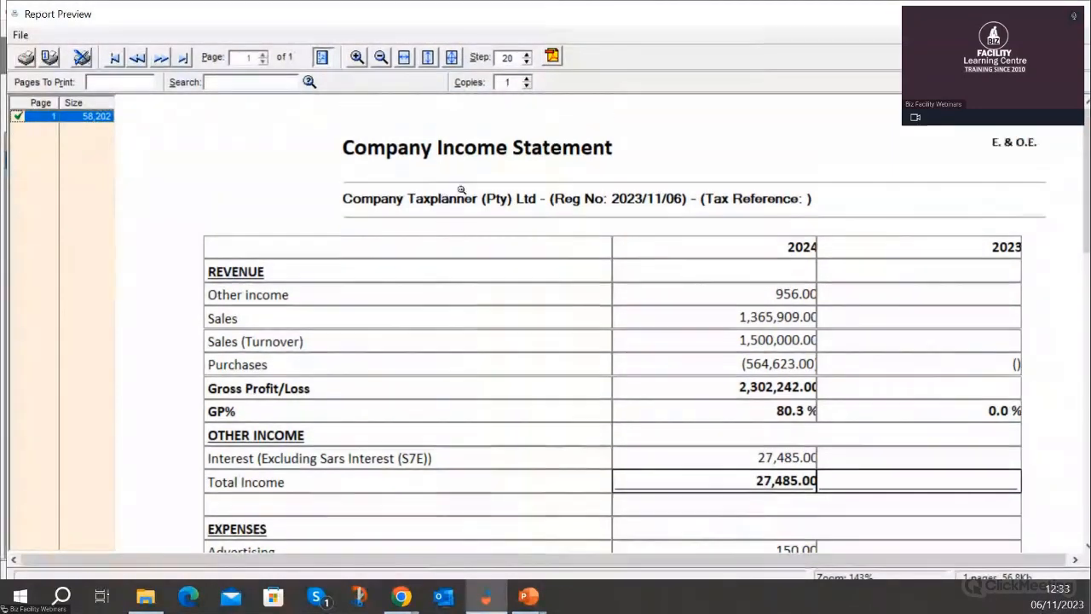
scroll(401, 199, "down", 1)
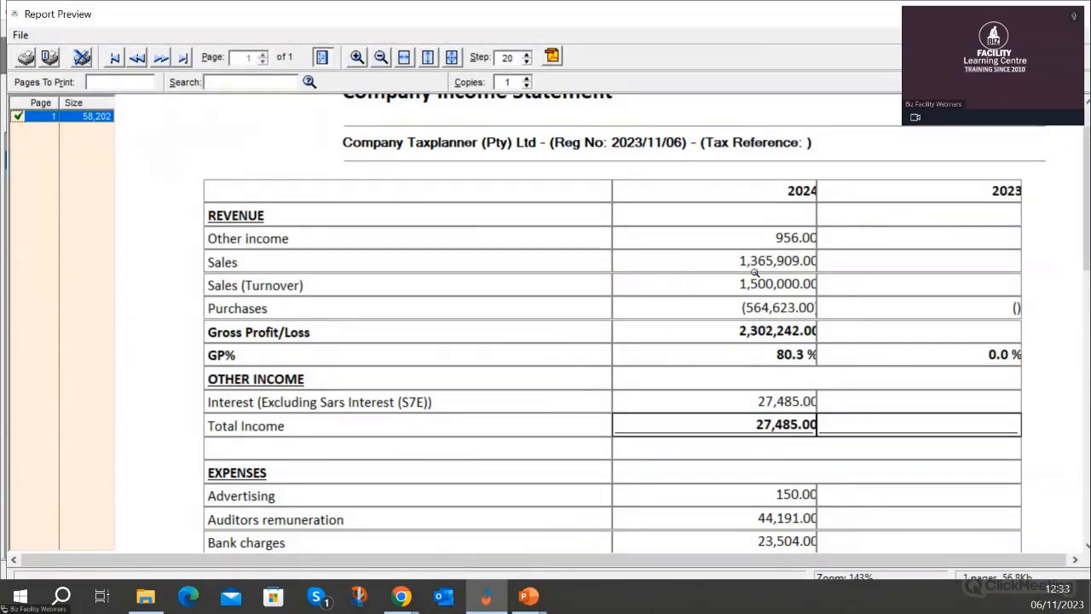
scroll(747, 283, "down", 2)
scroll(366, 239, "up", 2)
scroll(456, 282, "down", 2)
scroll(645, 263, "up", 3)
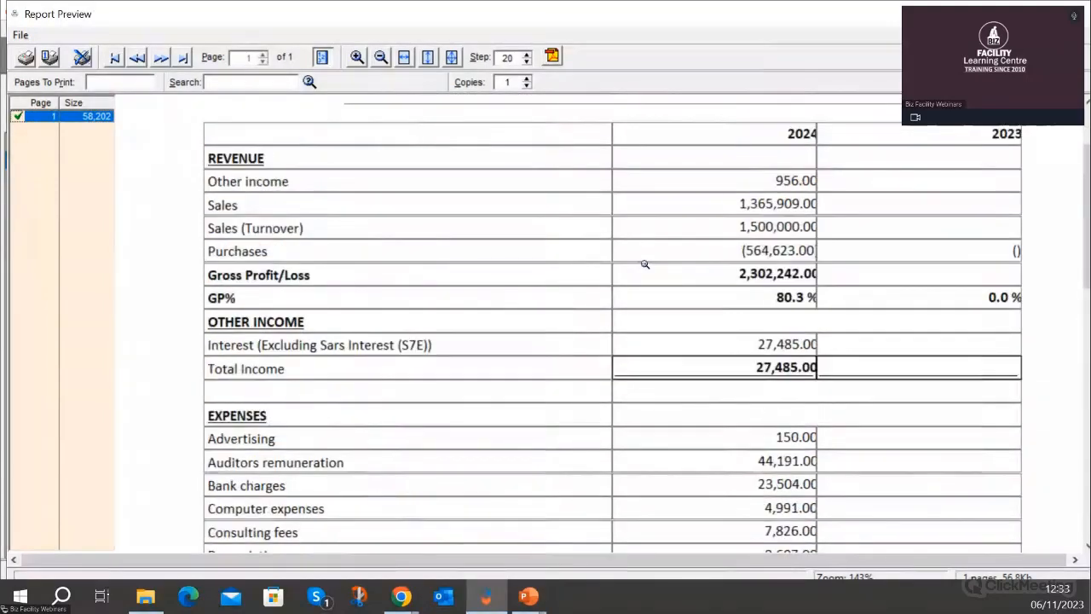
scroll(317, 273, "down", 1)
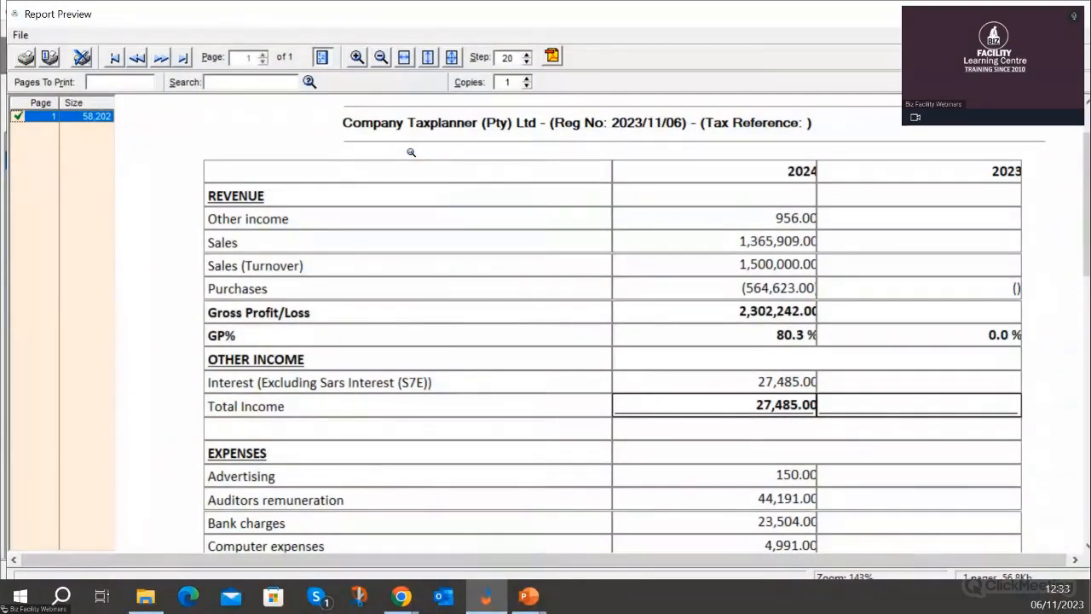
scroll(883, 344, "down", 1)
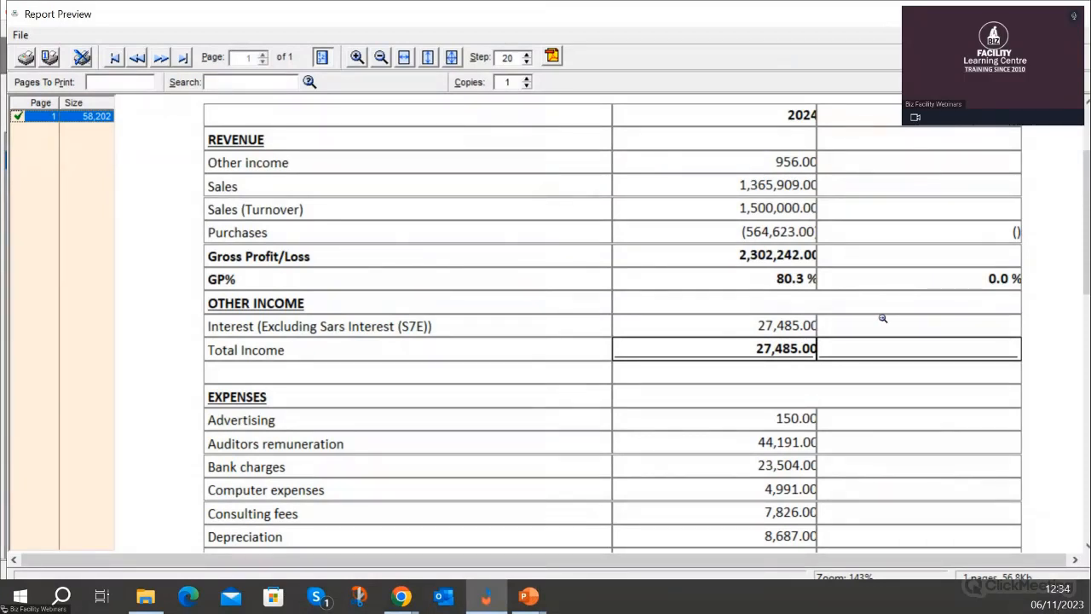
Review the Income Statement report's revenue, gross profit, other income and individual expense lines
scroll(883, 318, "up", 2)
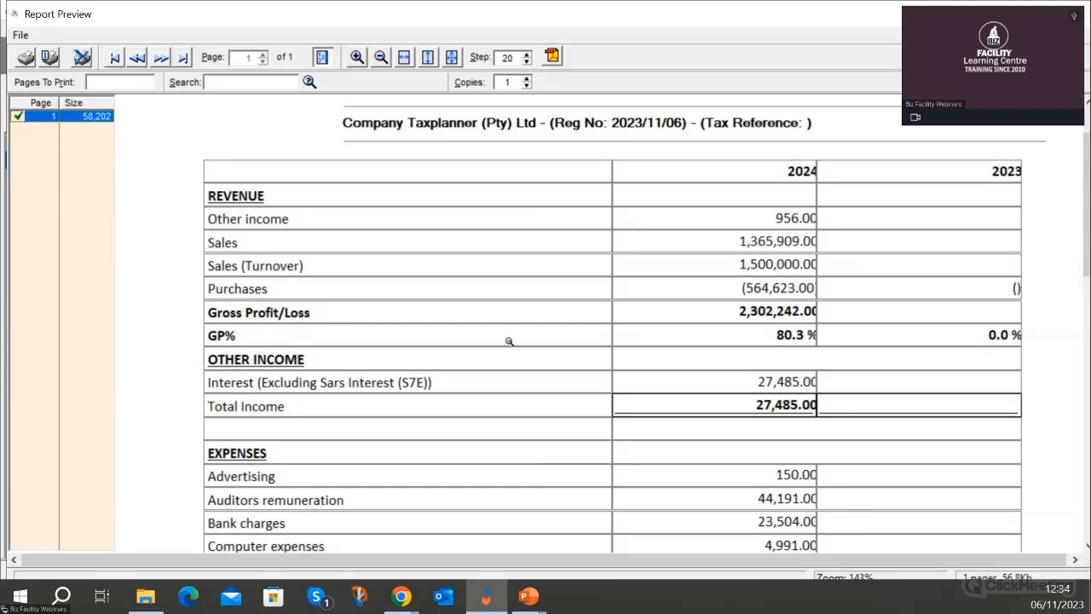
scroll(509, 346, "down", 5)
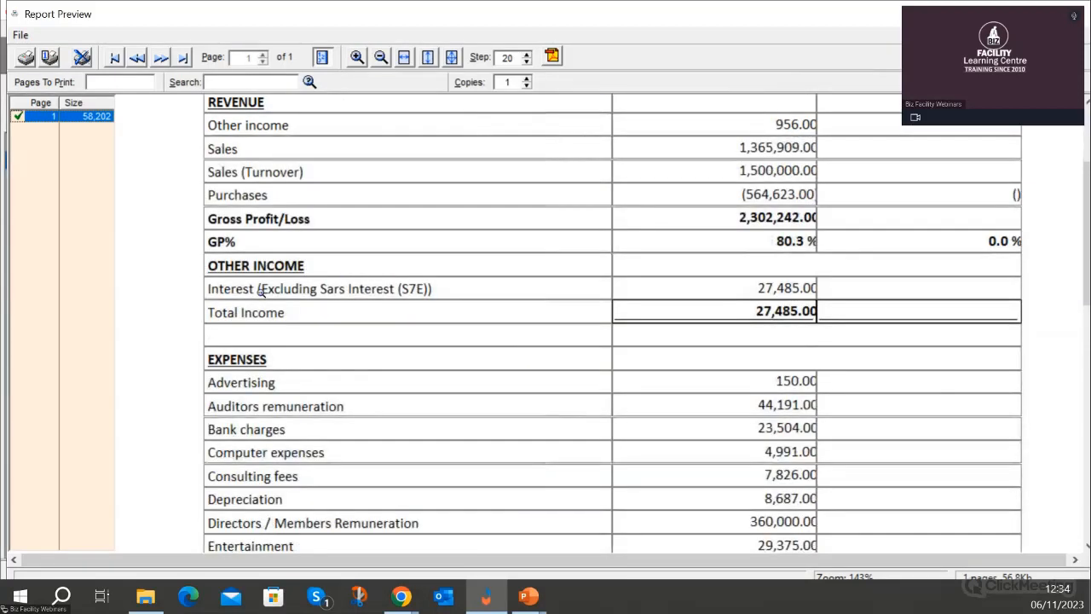
scroll(315, 317, "up", 2)
scroll(273, 324, "down", 12)
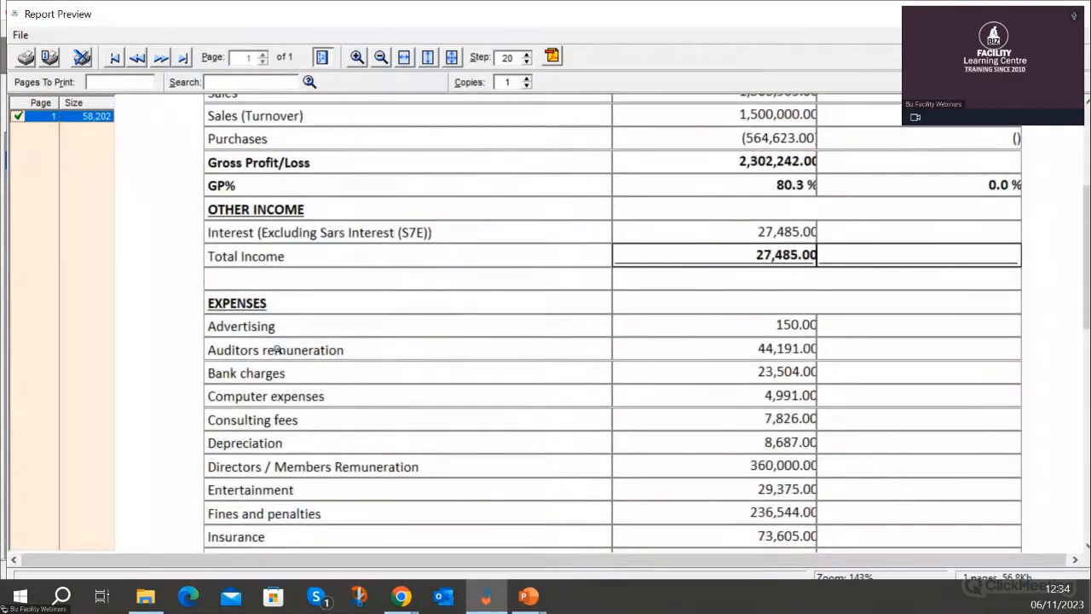
scroll(295, 385, "up", 18)
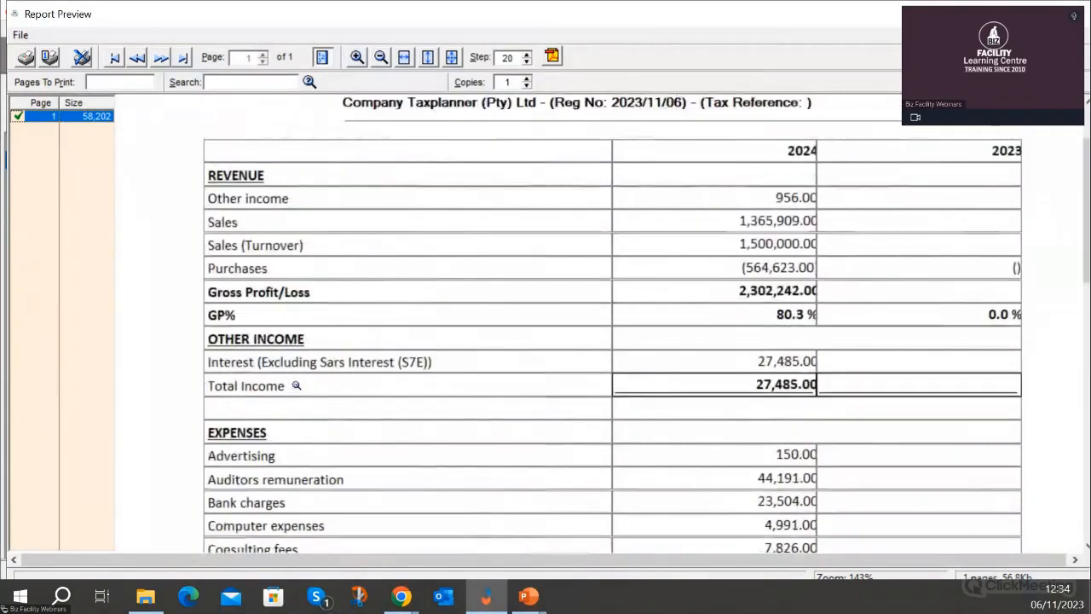
scroll(296, 385, "down", 7)
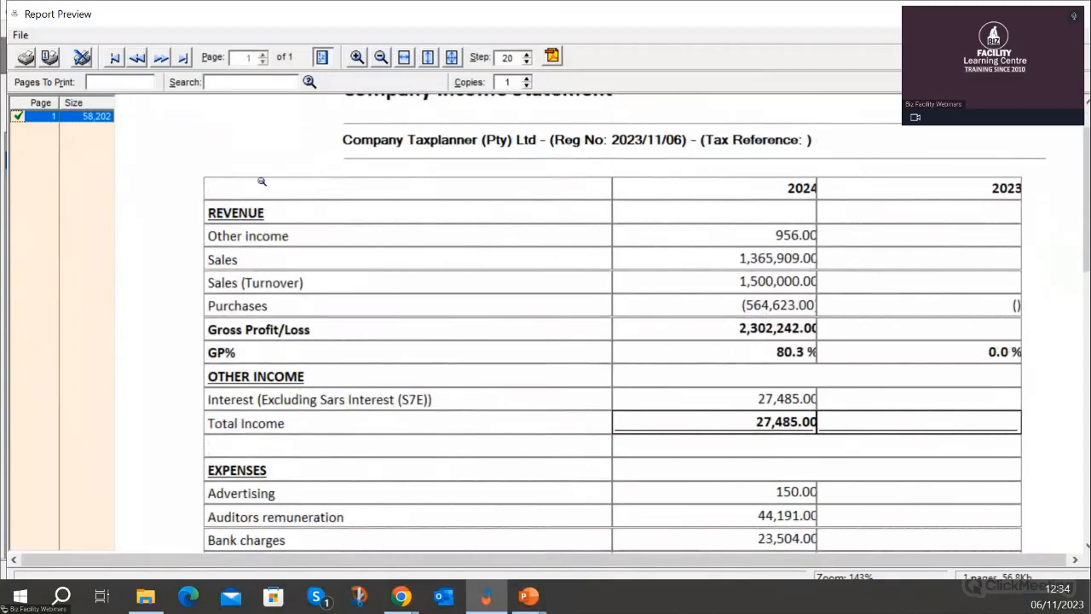
scroll(294, 303, "down", 3)
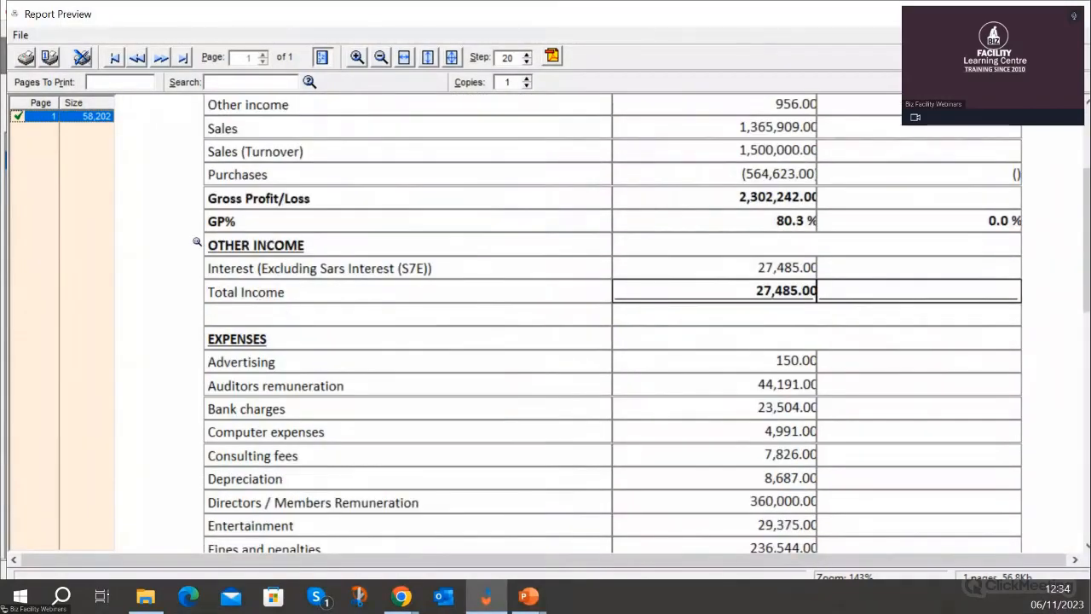
scroll(298, 360, "down", 4)
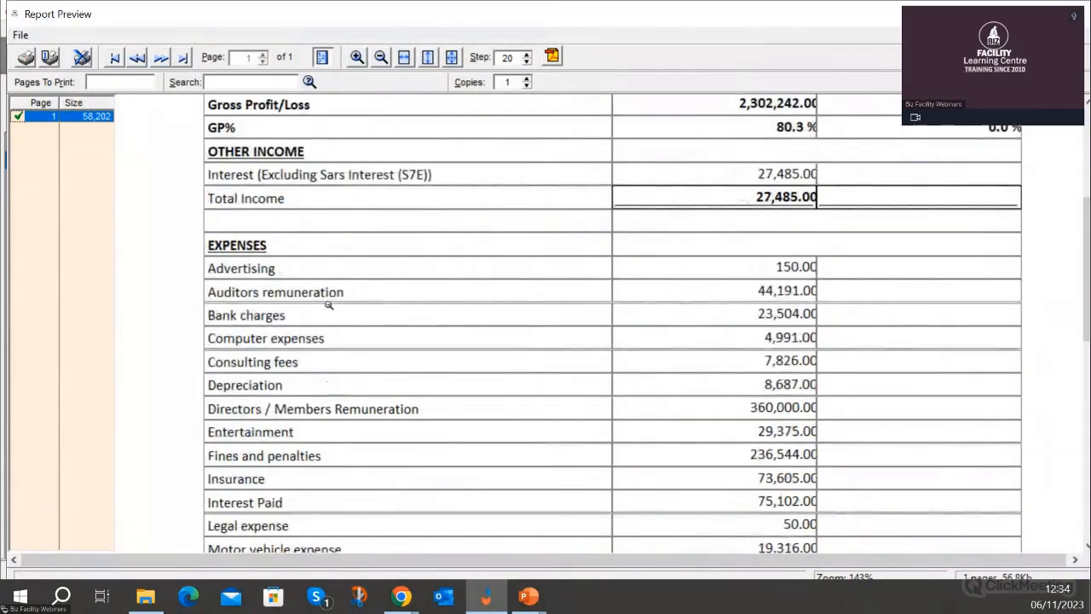
scroll(341, 299, "down", 2)
scroll(334, 271, "down", 2)
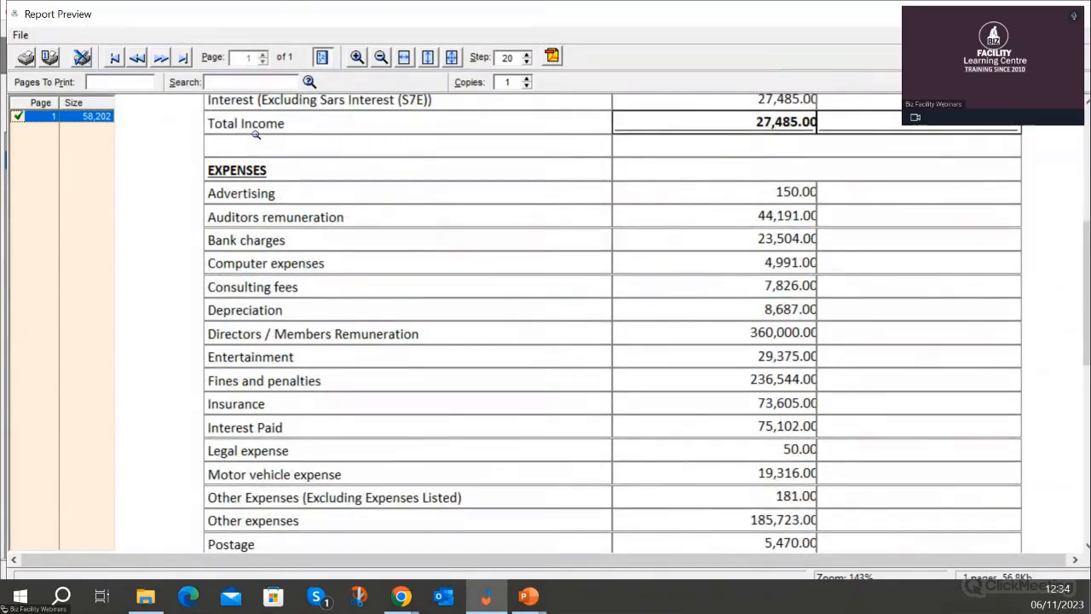
scroll(309, 539, "down", 5)
scroll(497, 458, "up", 4)
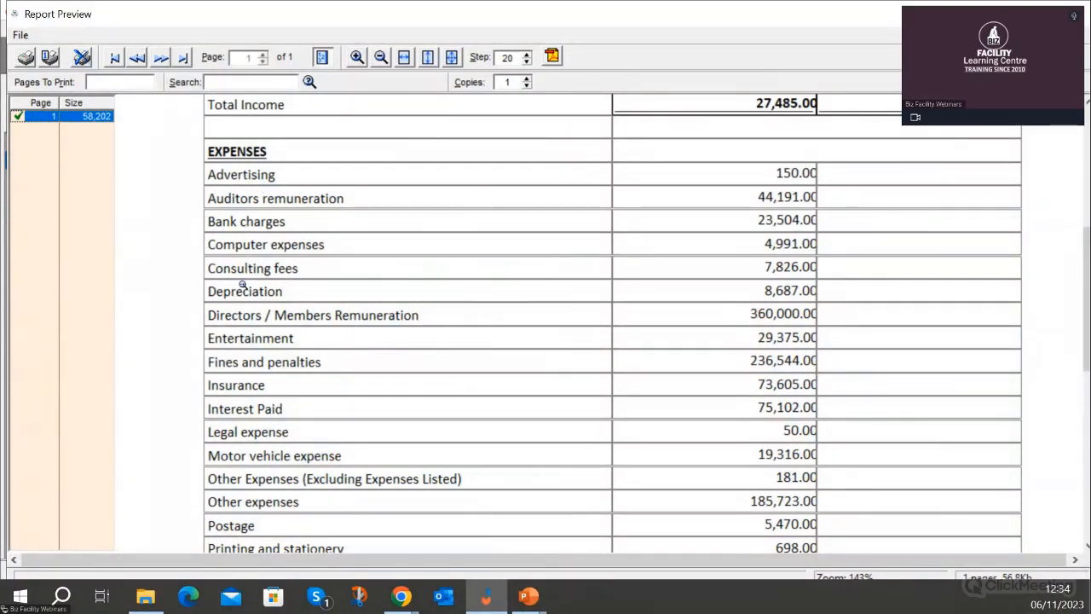
scroll(245, 255, "down", 2)
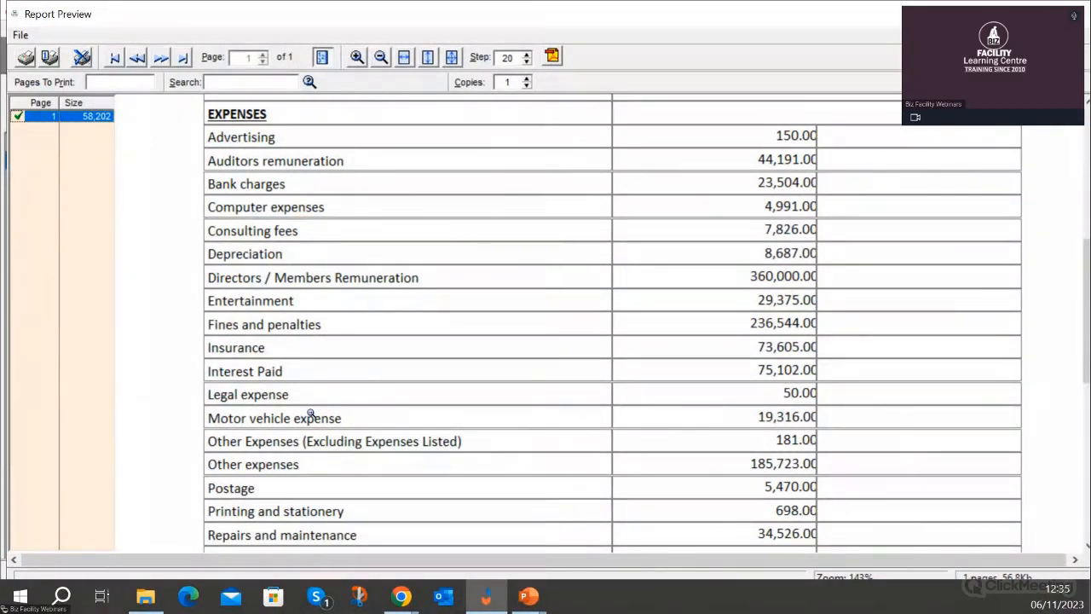
Examine the report's total expenses, profit before tax, calculated tax and profit after tax, and close the preview
scroll(311, 415, "down", 10)
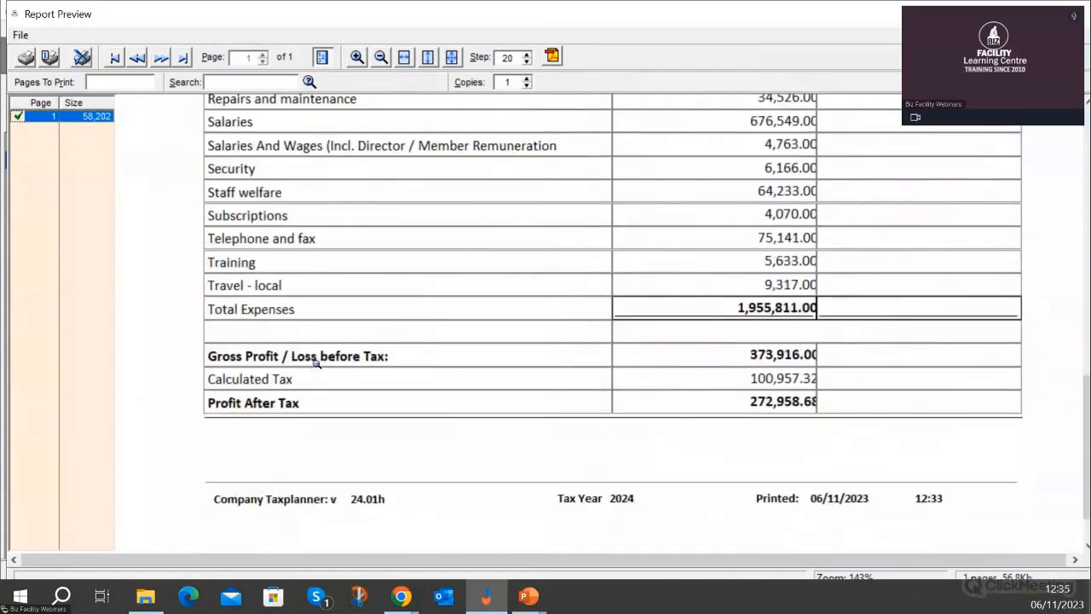
scroll(315, 362, "up", 1)
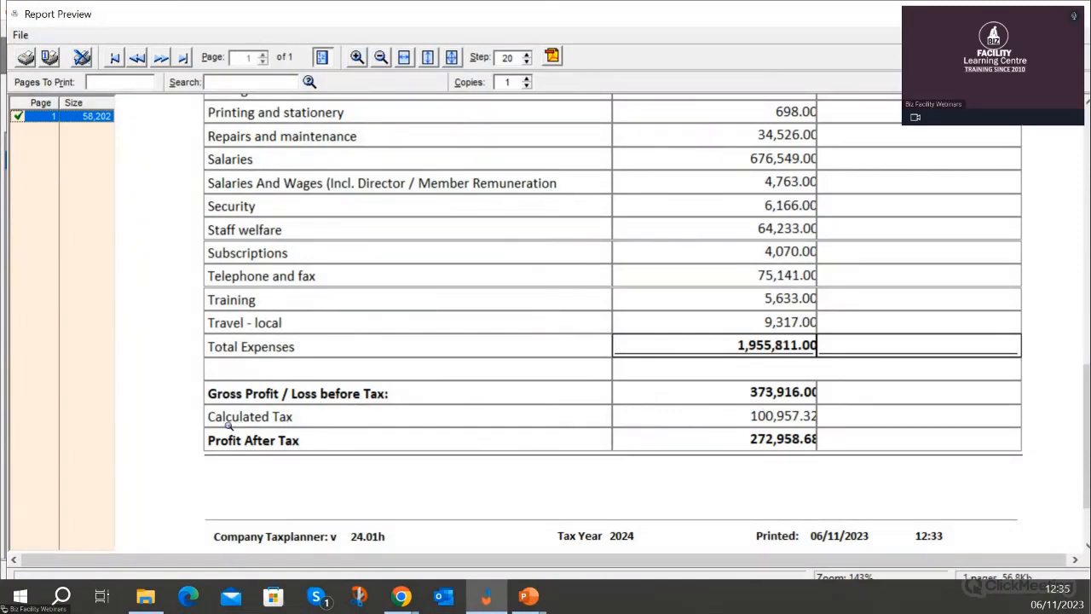
scroll(332, 443, "down", 3)
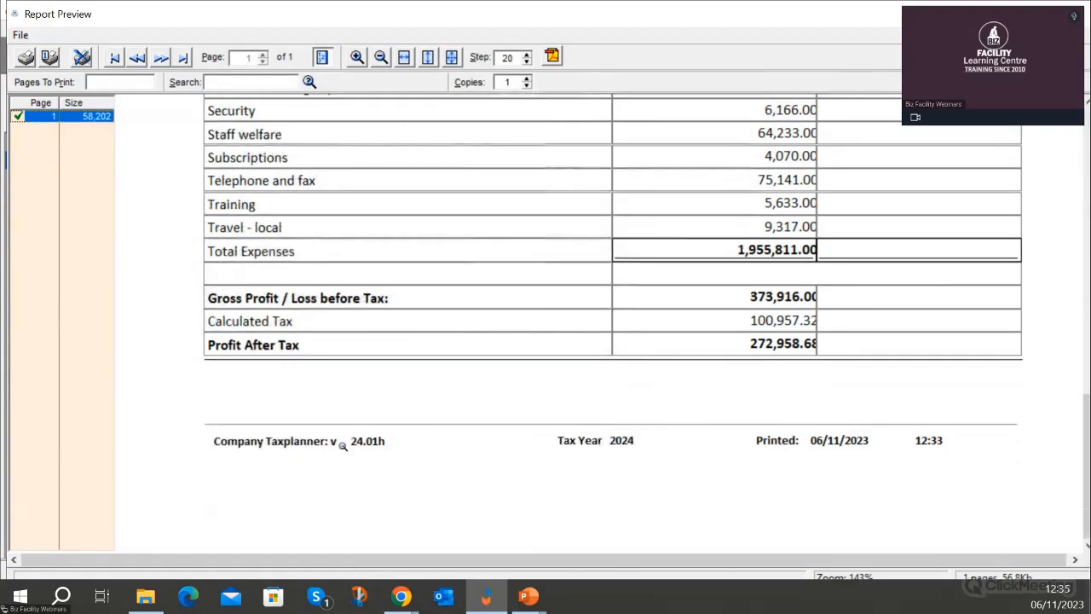
scroll(343, 447, "up", 3)
scroll(343, 447, "up", 10)
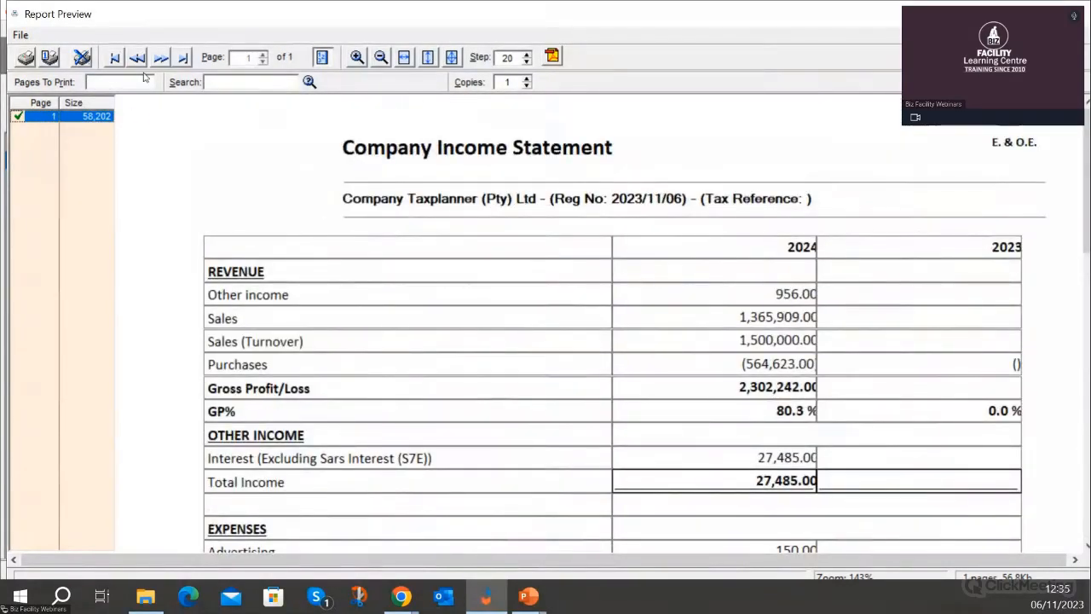
scroll(420, 151, "down", 3)
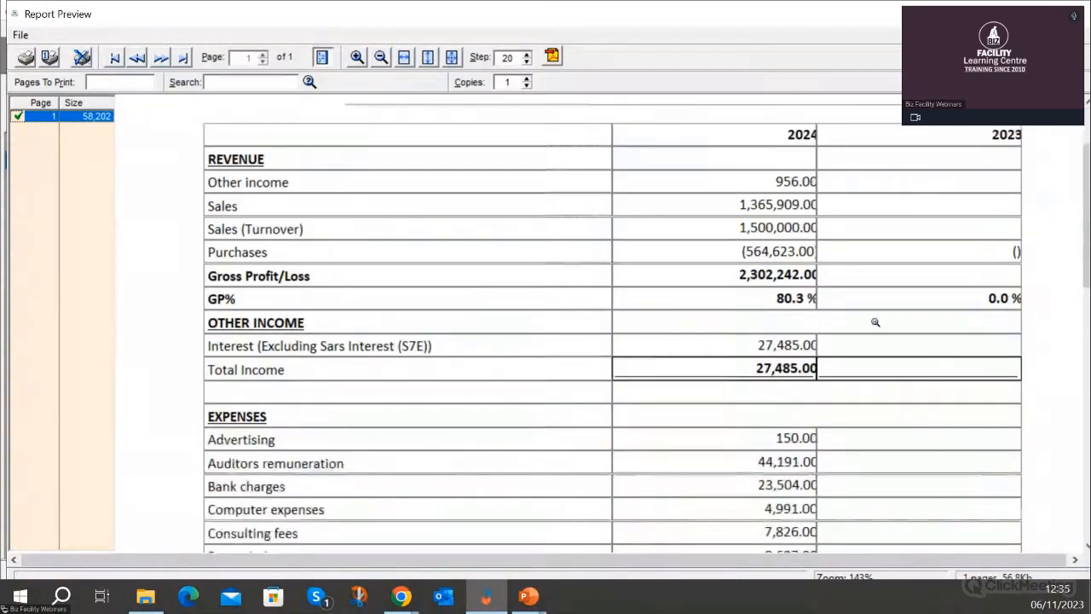
scroll(872, 321, "up", 3)
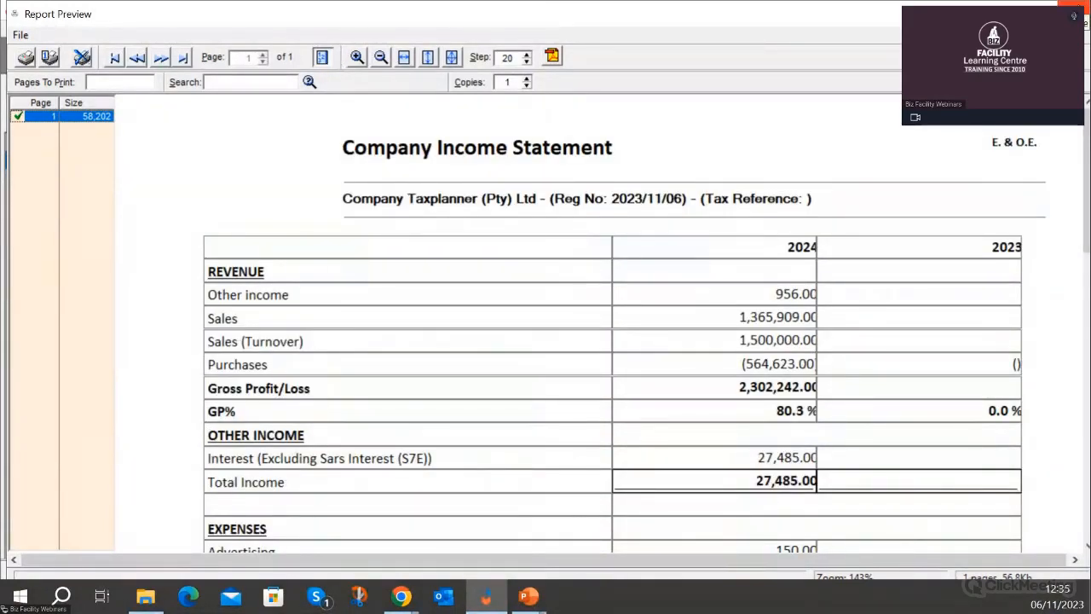
left_click(1076, 16)
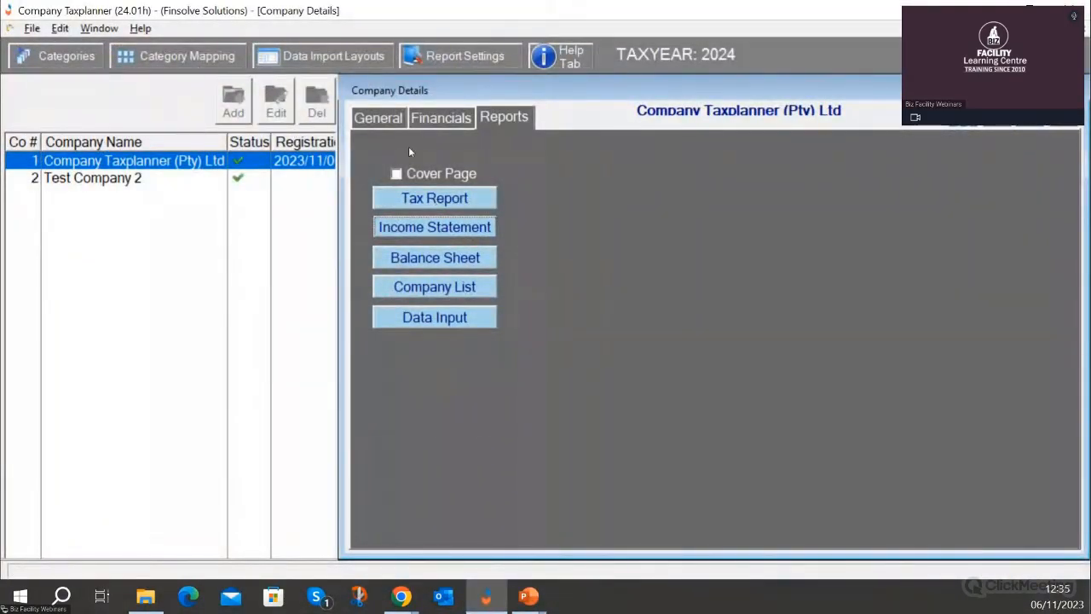
Return to the company's financials and check the balance sheet totals and the Trade and other payables entry
left_click(441, 118)
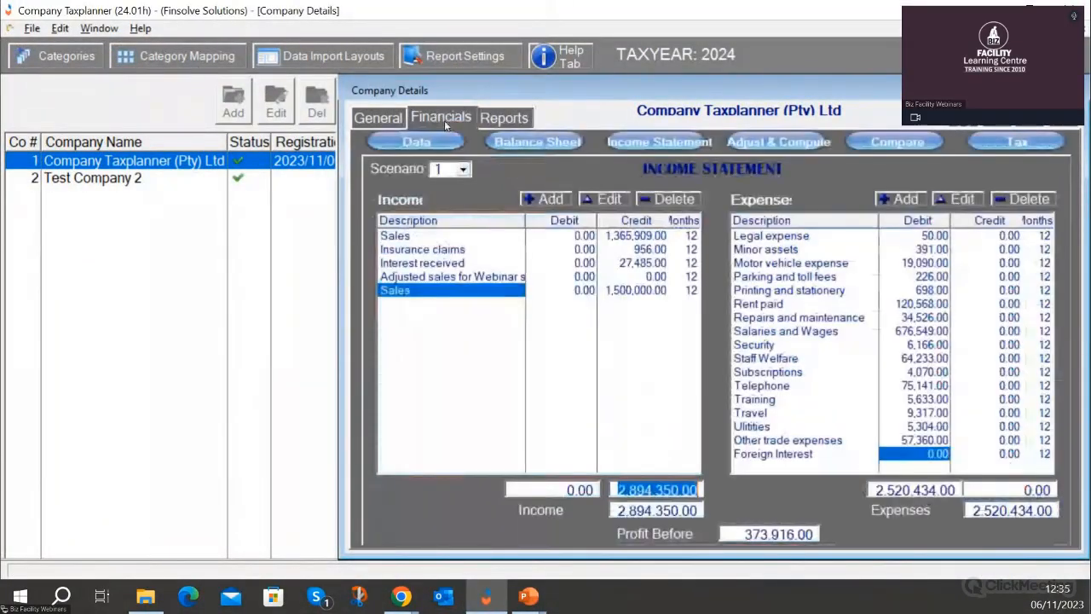
left_click(506, 151)
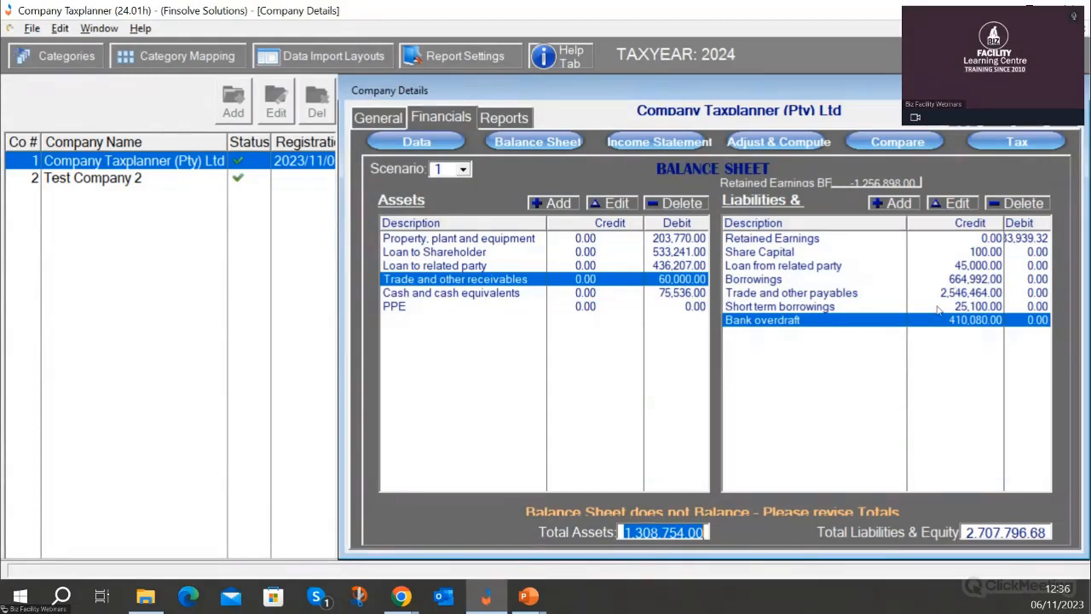
left_click(905, 295)
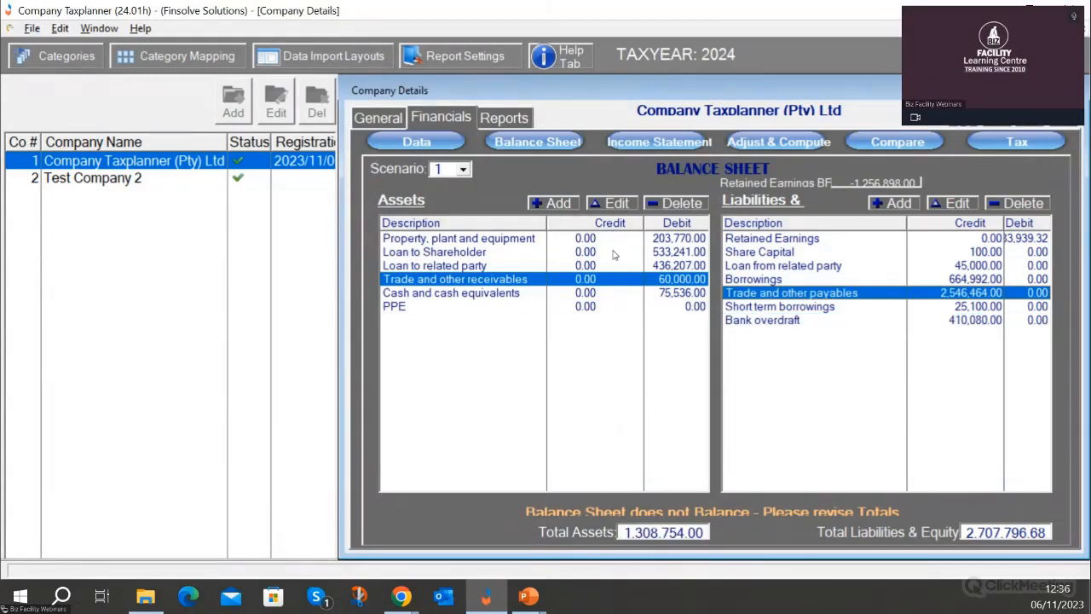
left_click(557, 146)
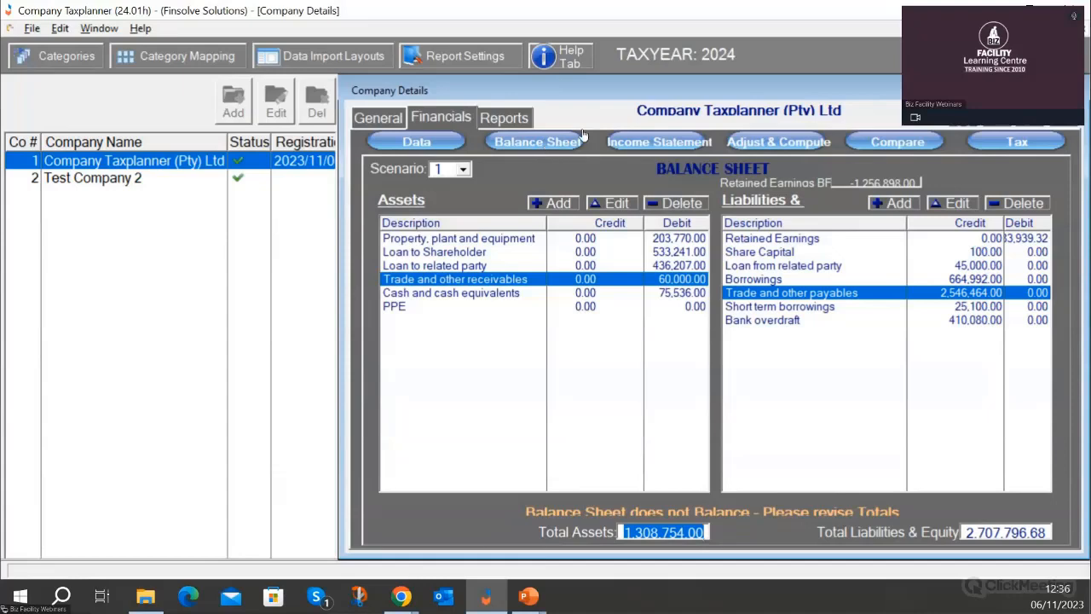
In the income statement, set the amount of the last Sales income entry, categorised as Sales (Turnover), to 0
left_click(659, 138)
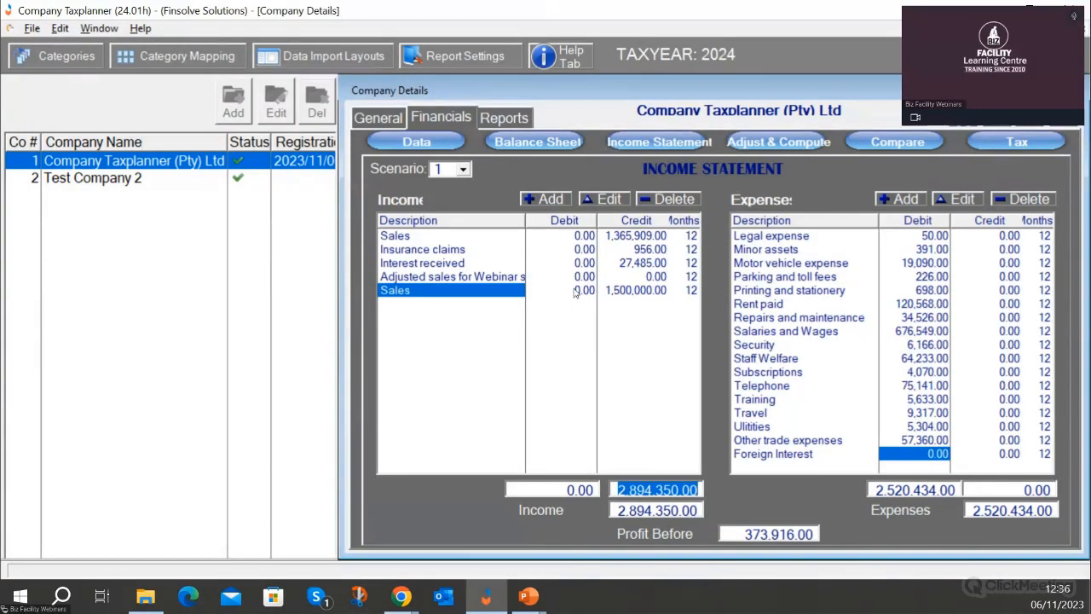
left_click(573, 289)
left_click(494, 292)
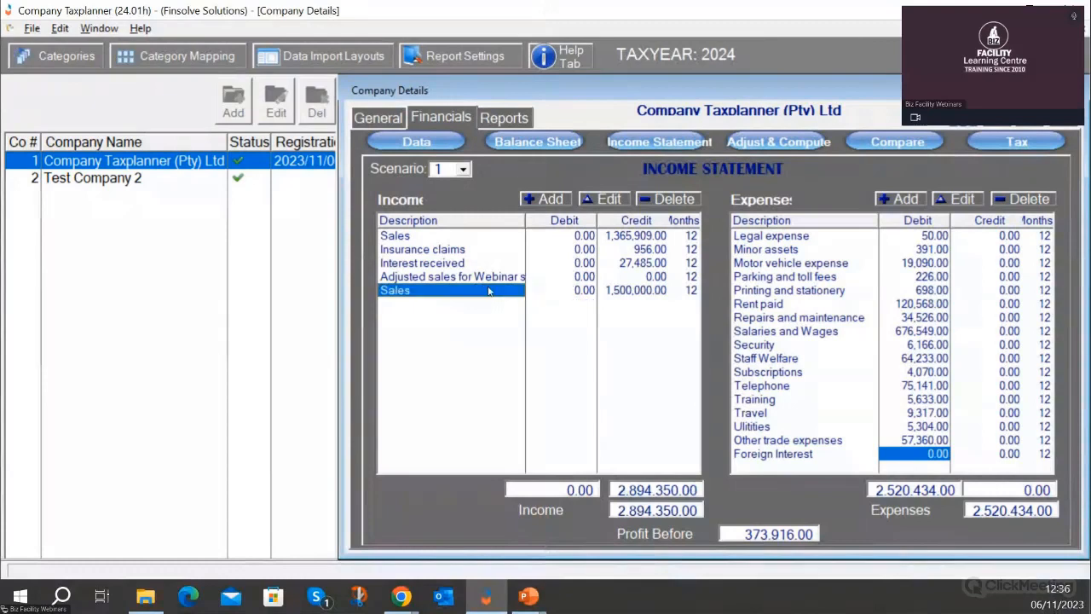
double_click(624, 291)
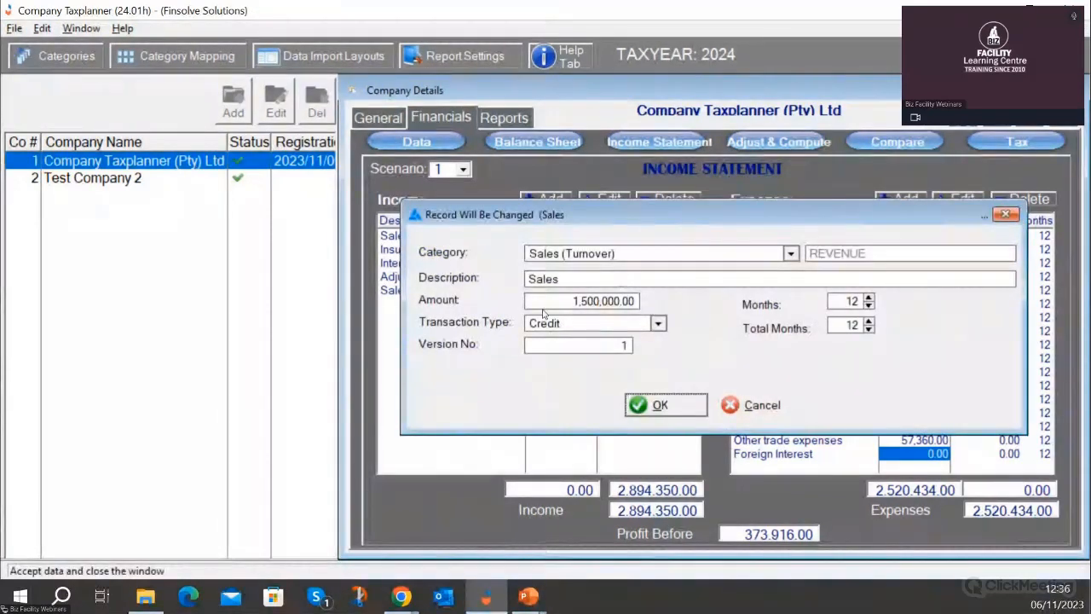
type("0")
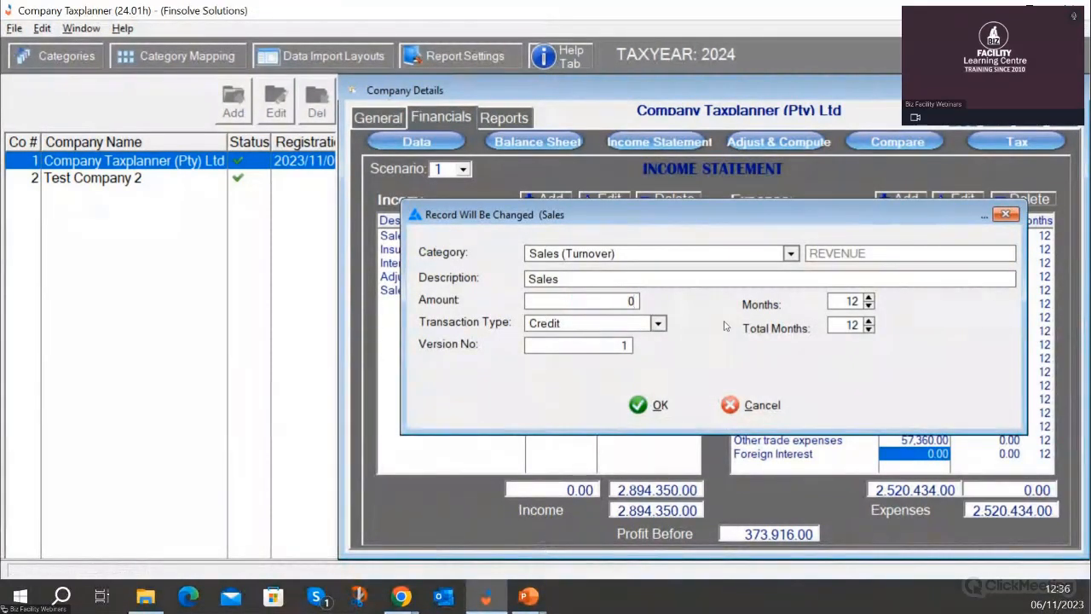
left_click(658, 406)
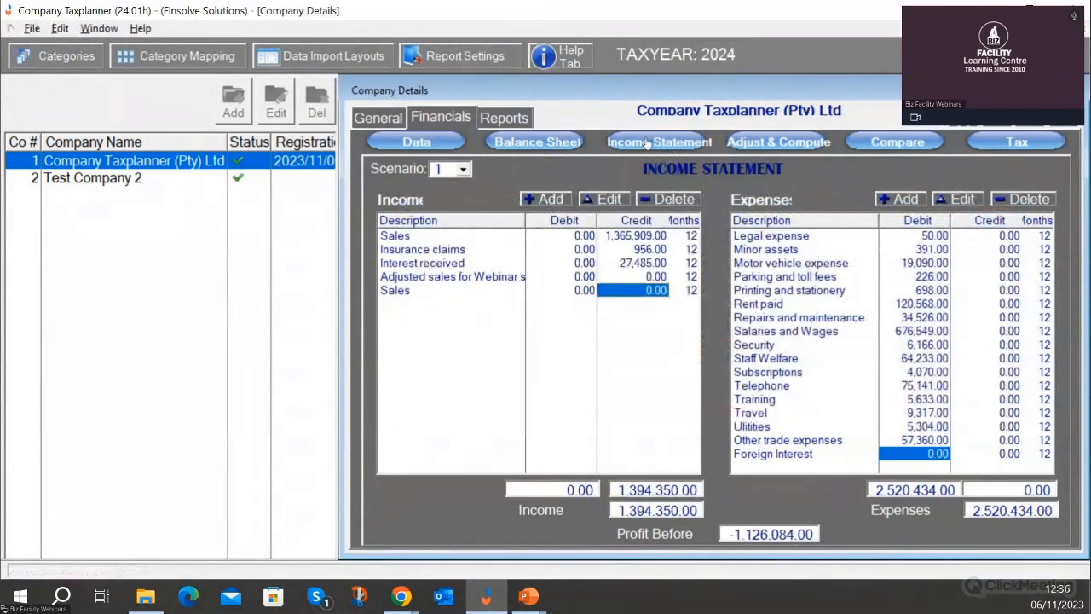
Recheck the balance sheet totals, and preview the Balance Sheet report at 103% zoom to examine its assets, equity and liabilities
left_click(510, 143)
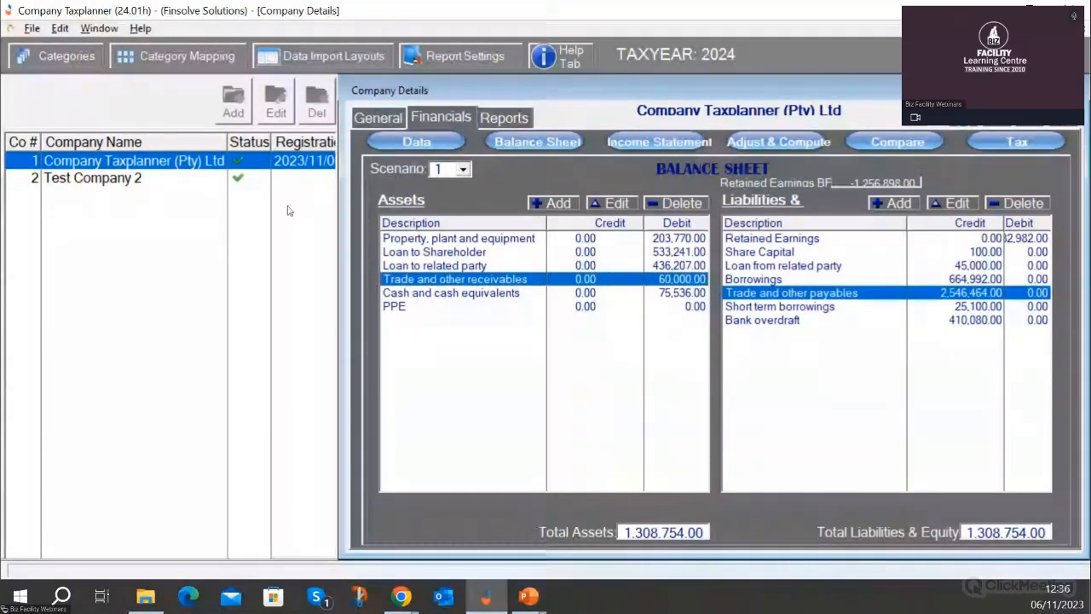
left_click(506, 119)
left_click(459, 259)
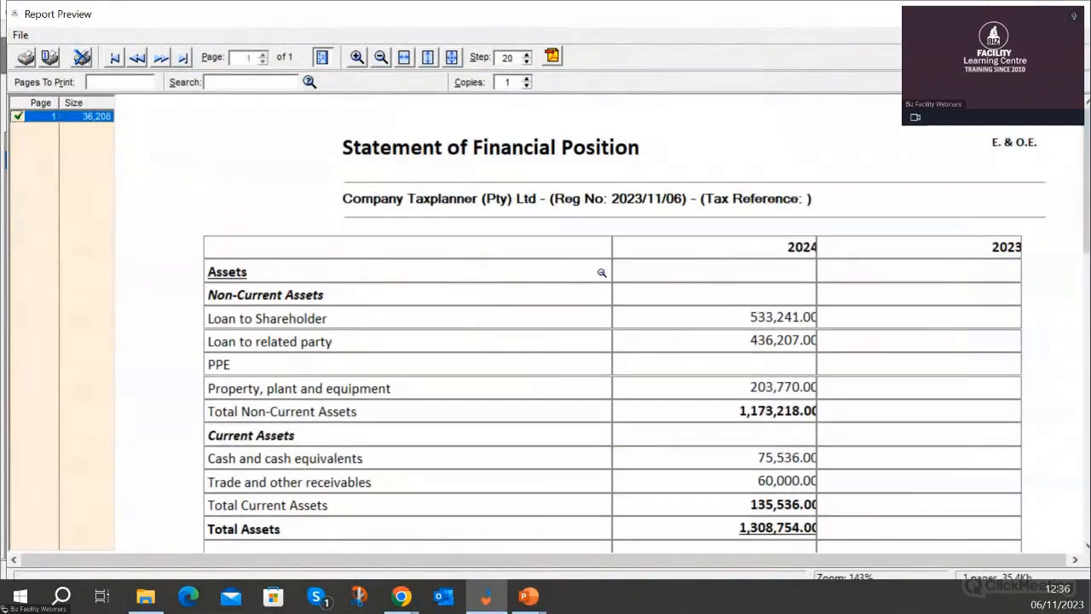
left_click(381, 56)
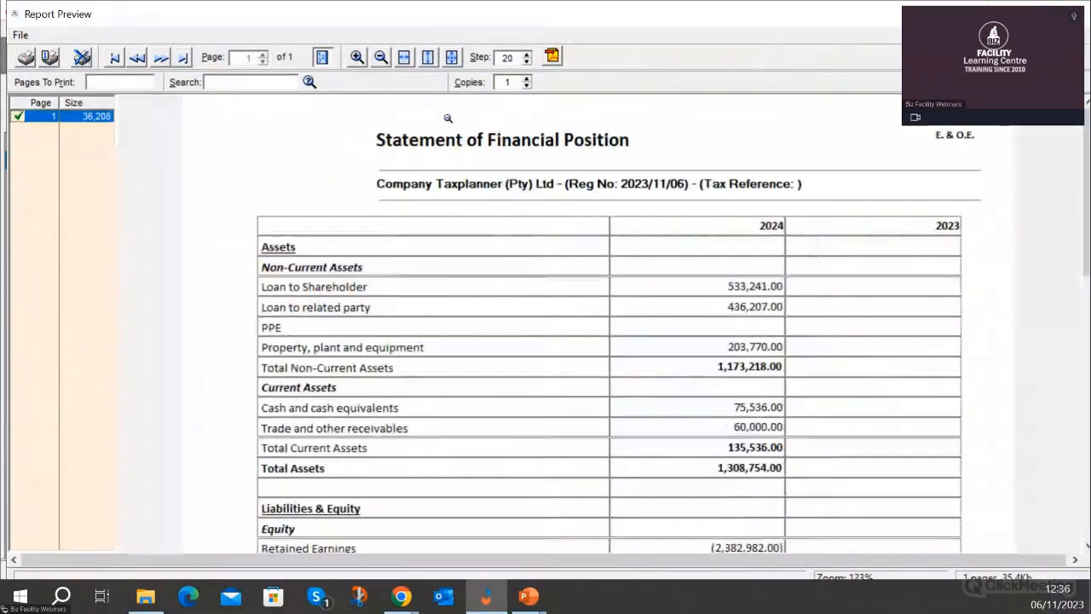
left_click(381, 57)
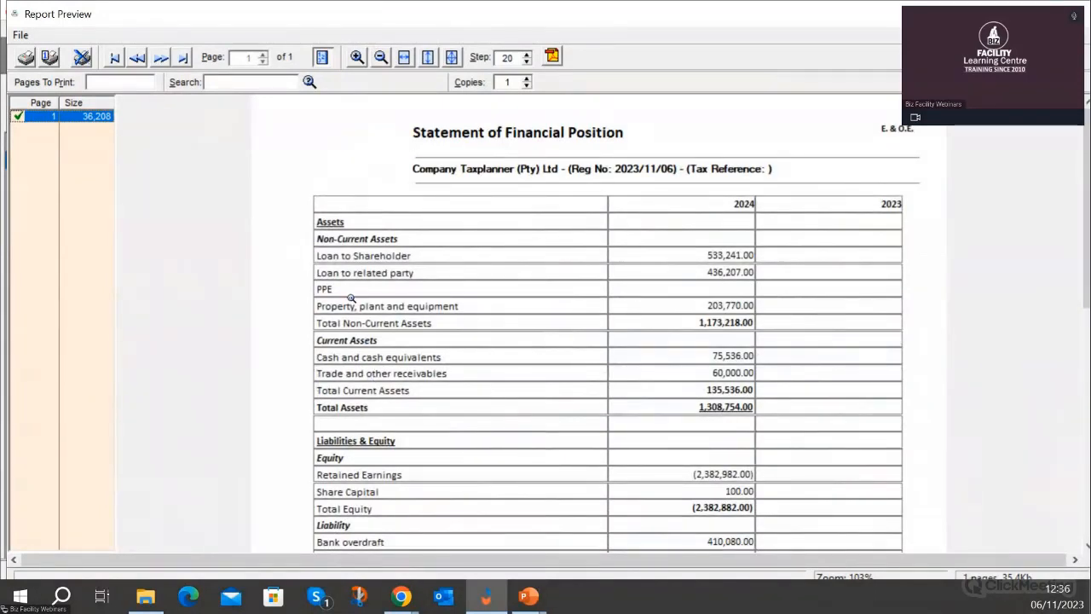
scroll(409, 392, "down", 3)
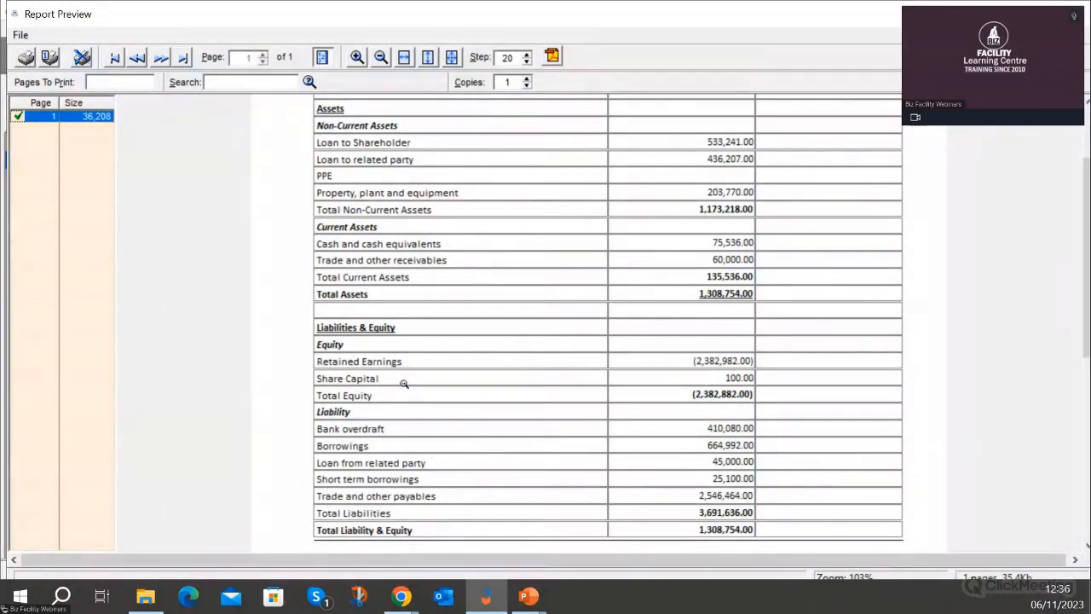
scroll(404, 384, "down", 2)
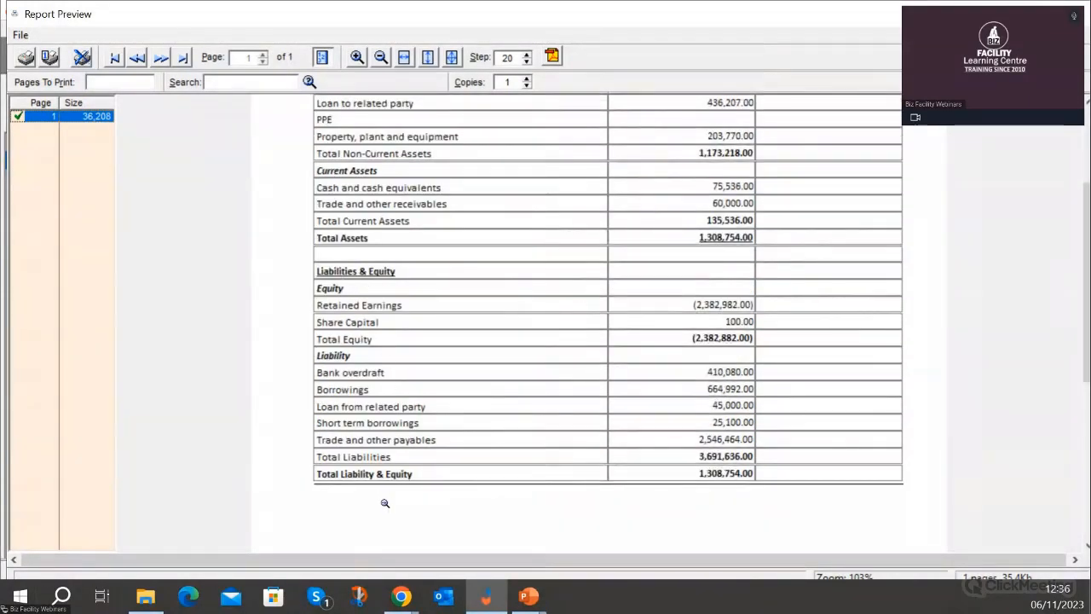
scroll(639, 406, "up", 5)
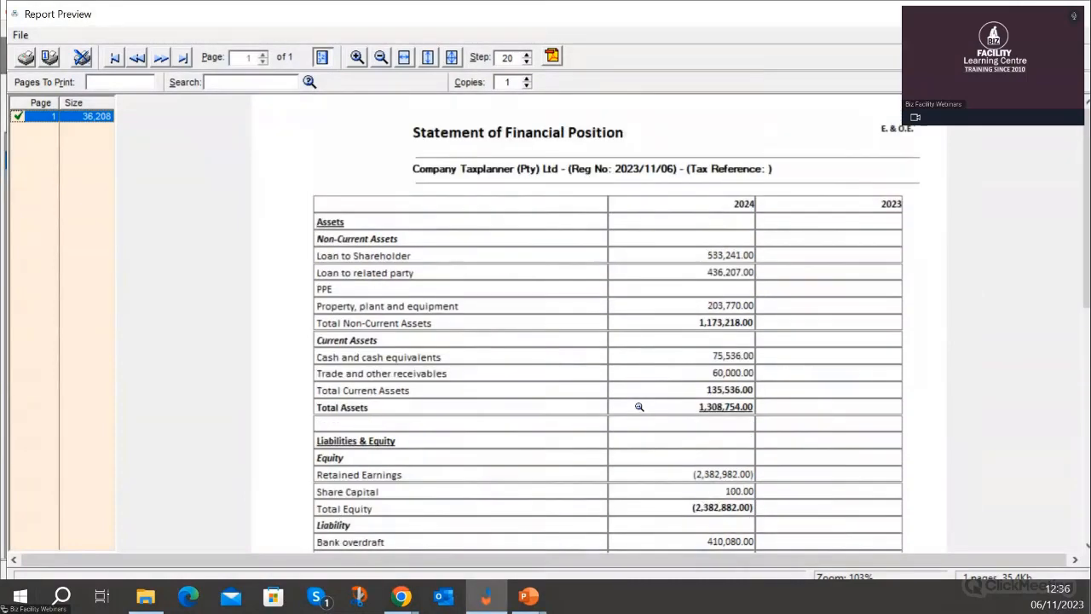
scroll(639, 407, "down", 2)
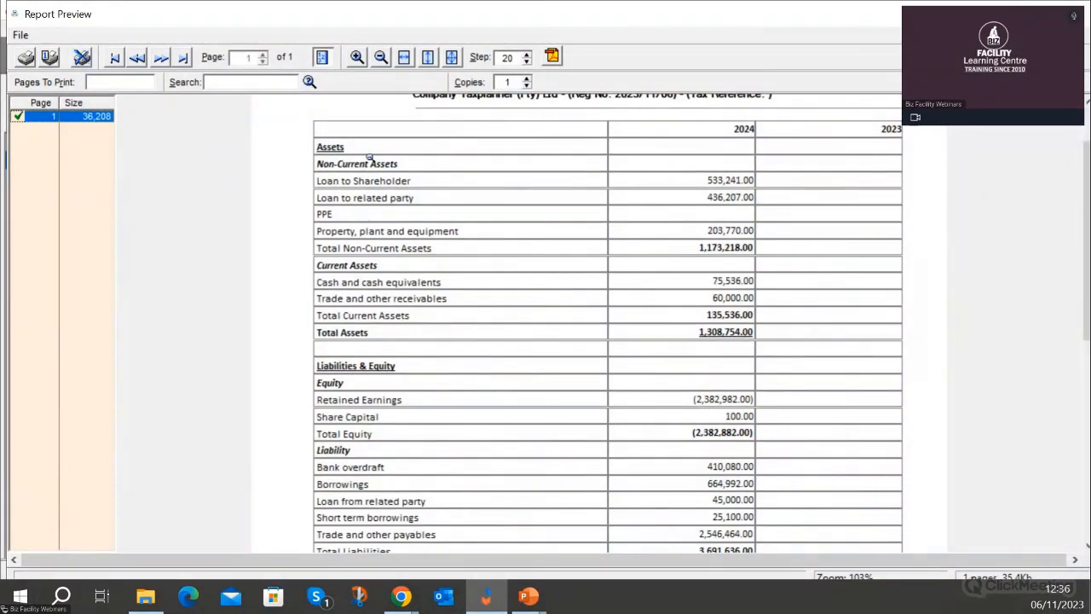
scroll(373, 192, "up", 2)
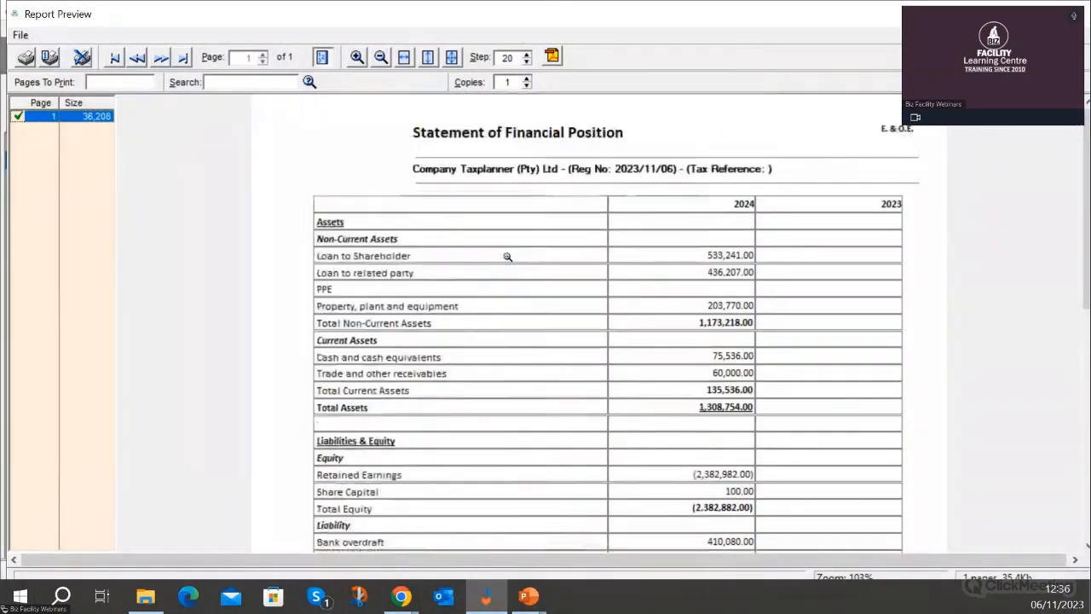
Examine the Statement of Financial Position's equity, liabilities and total liability and equity, and close the preview
scroll(772, 332, "down", 7)
scroll(773, 326, "down", 8)
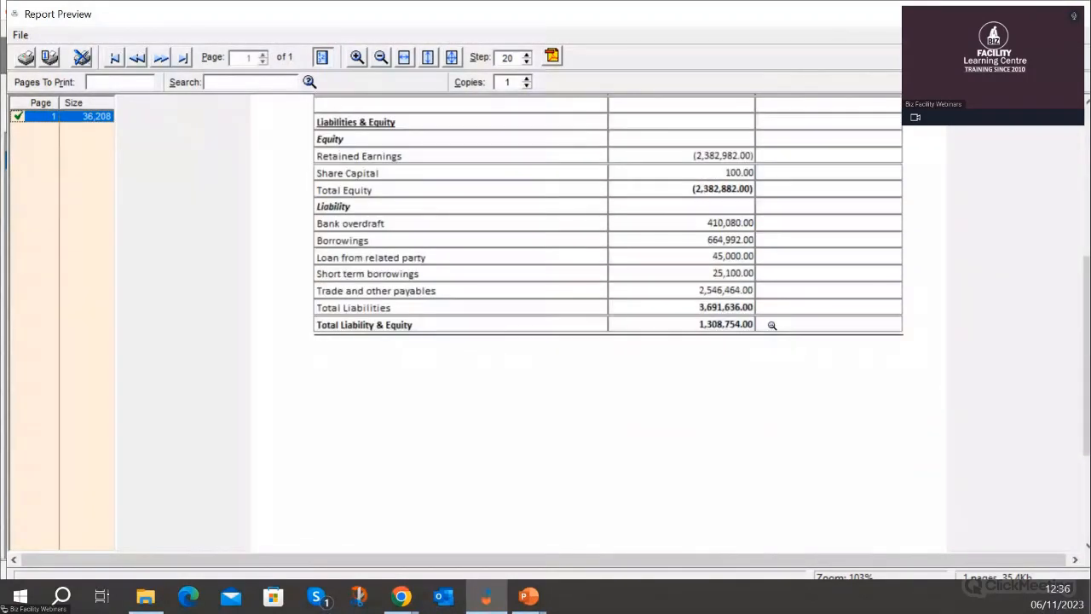
scroll(772, 324, "up", 12)
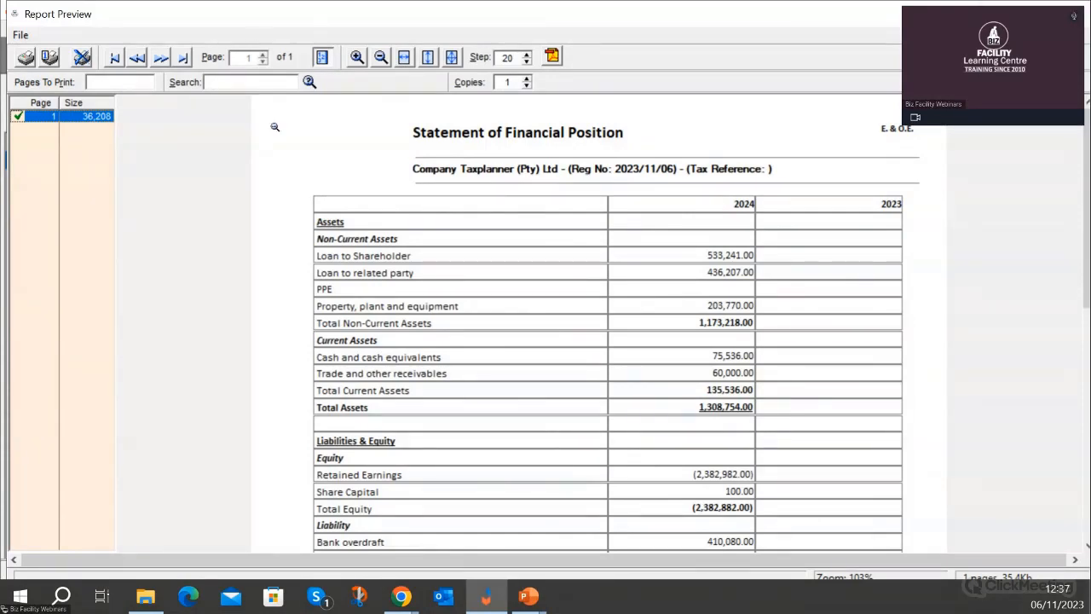
left_click(1073, 12)
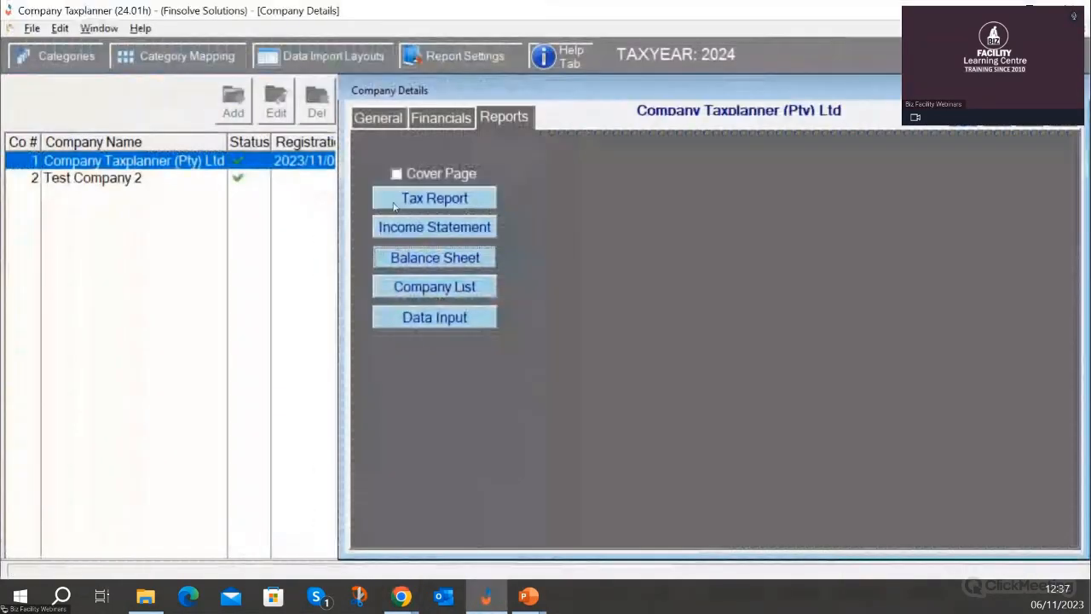
Review the company's adjustments and data input entries, and inspect the Depreciation - Tangible assets record without changing it
left_click(441, 120)
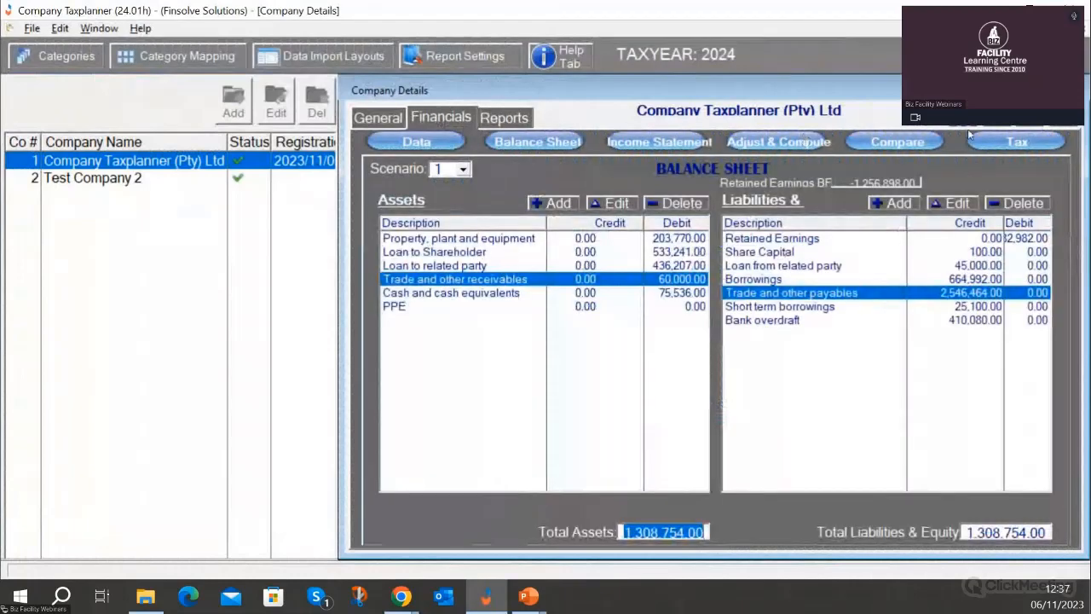
left_click(778, 144)
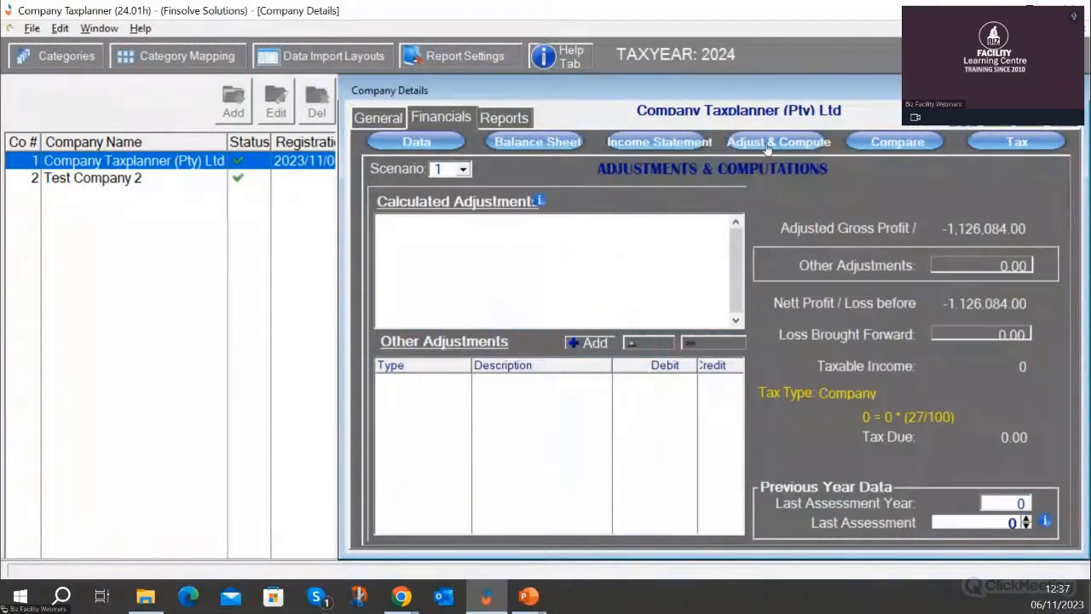
left_click(411, 142)
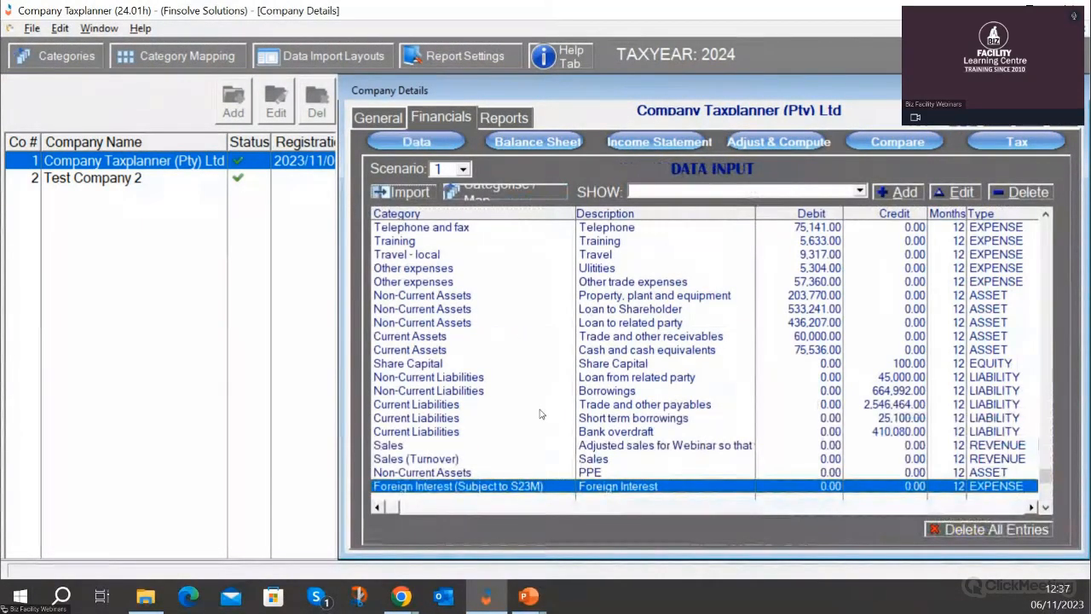
scroll(540, 415, "up", 11)
scroll(472, 312, "down", 7)
scroll(473, 312, "up", 4)
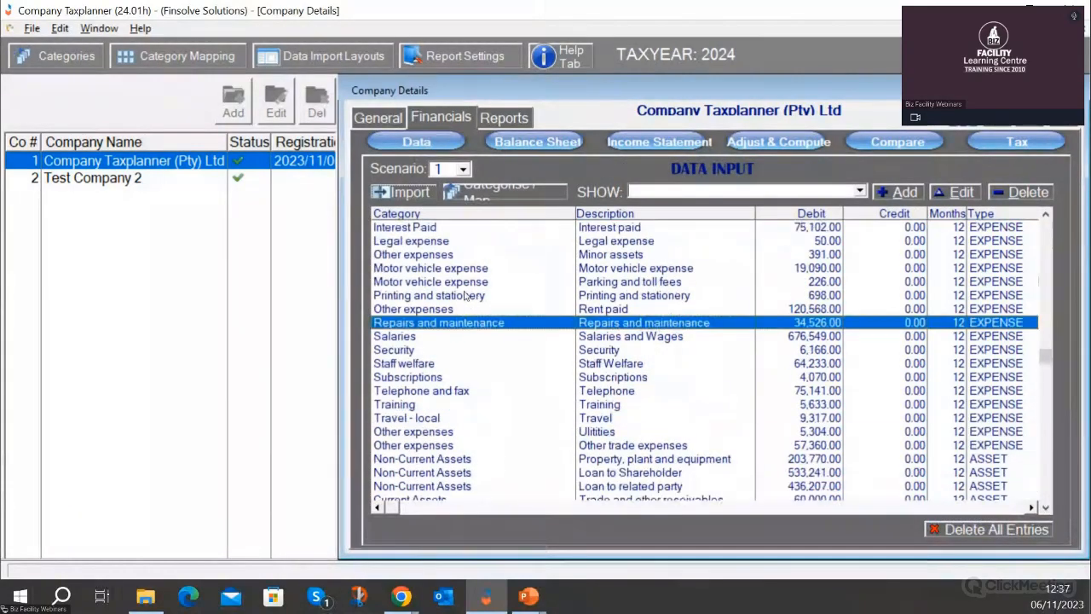
scroll(466, 295, "up", 5)
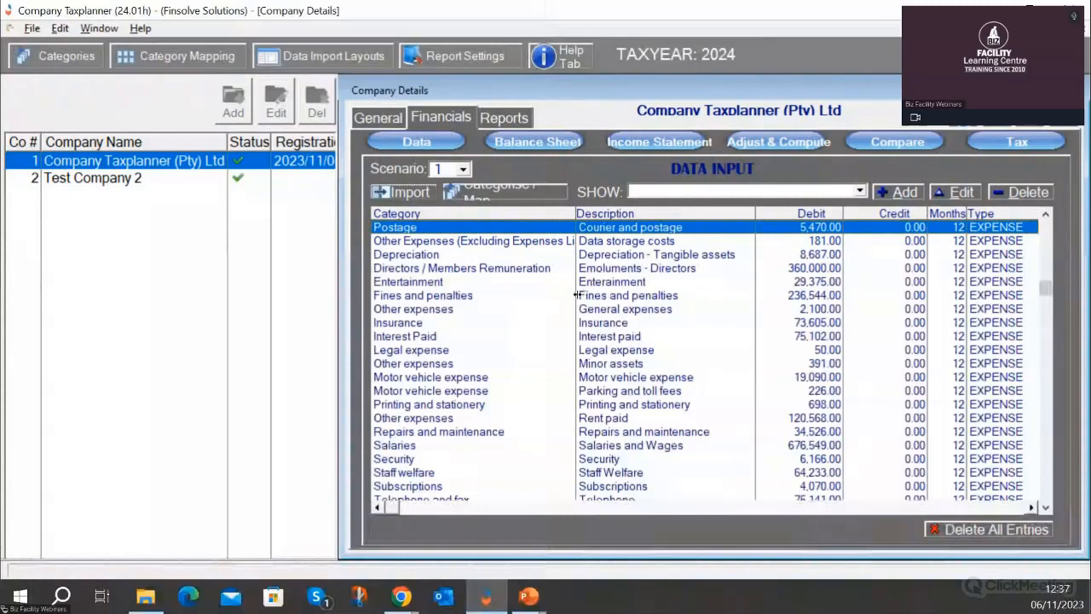
double_click(447, 257)
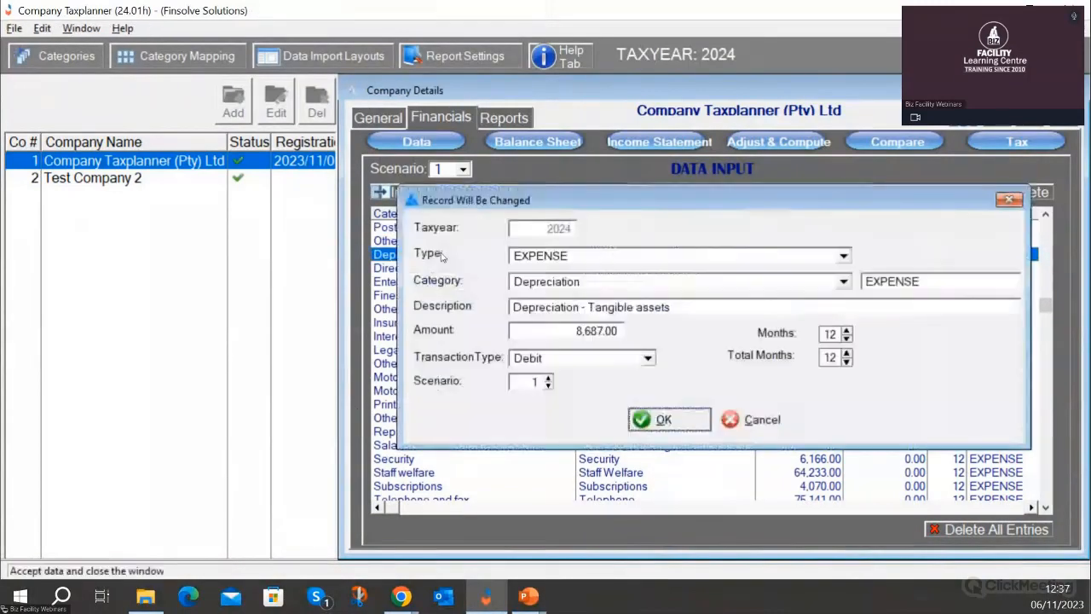
left_click(755, 418)
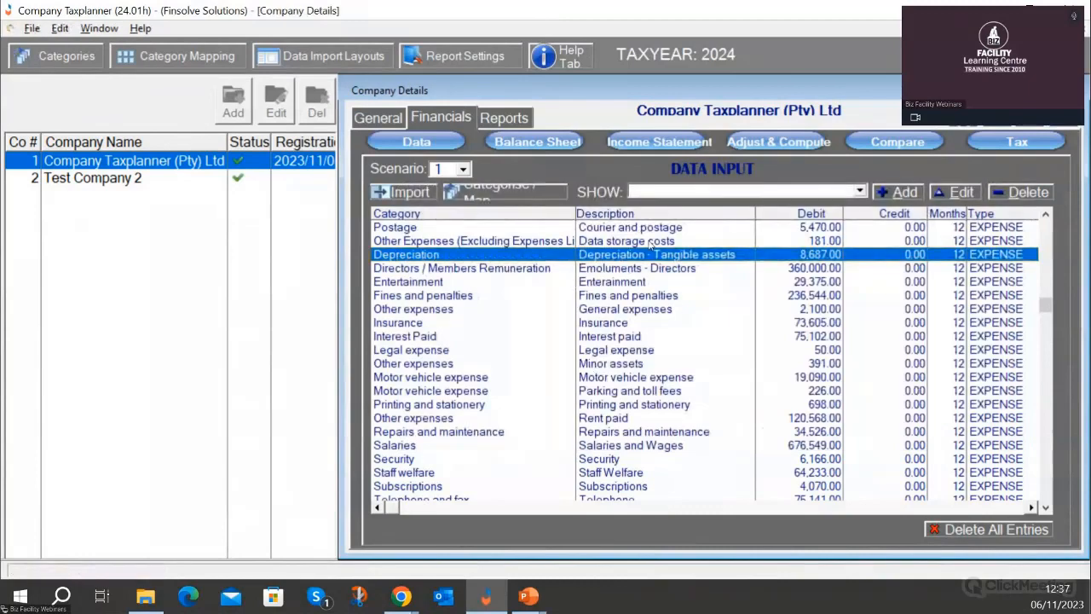
left_click(534, 143)
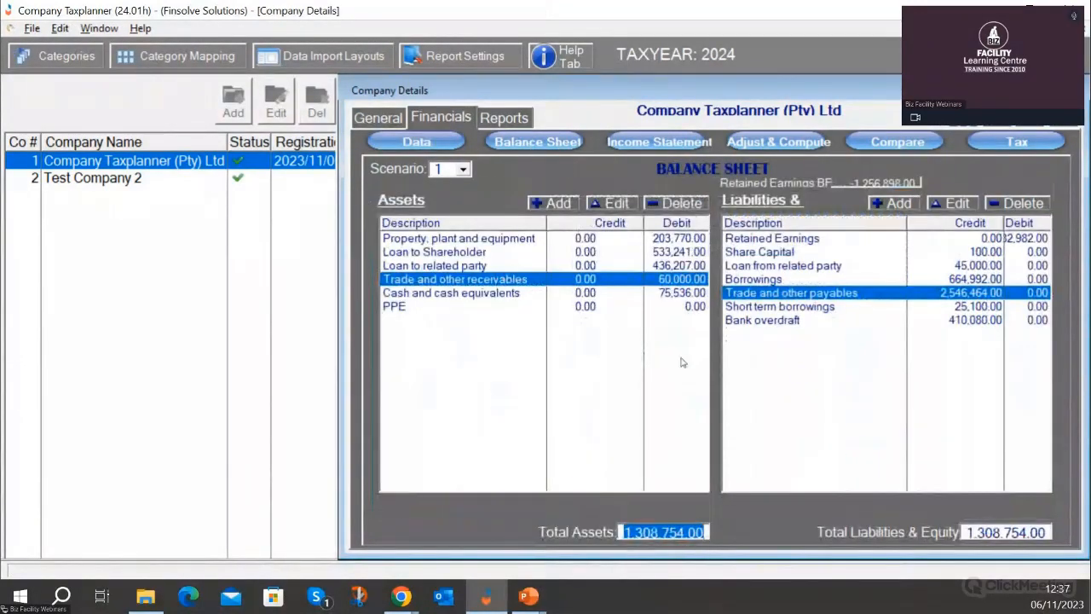
left_click(564, 206)
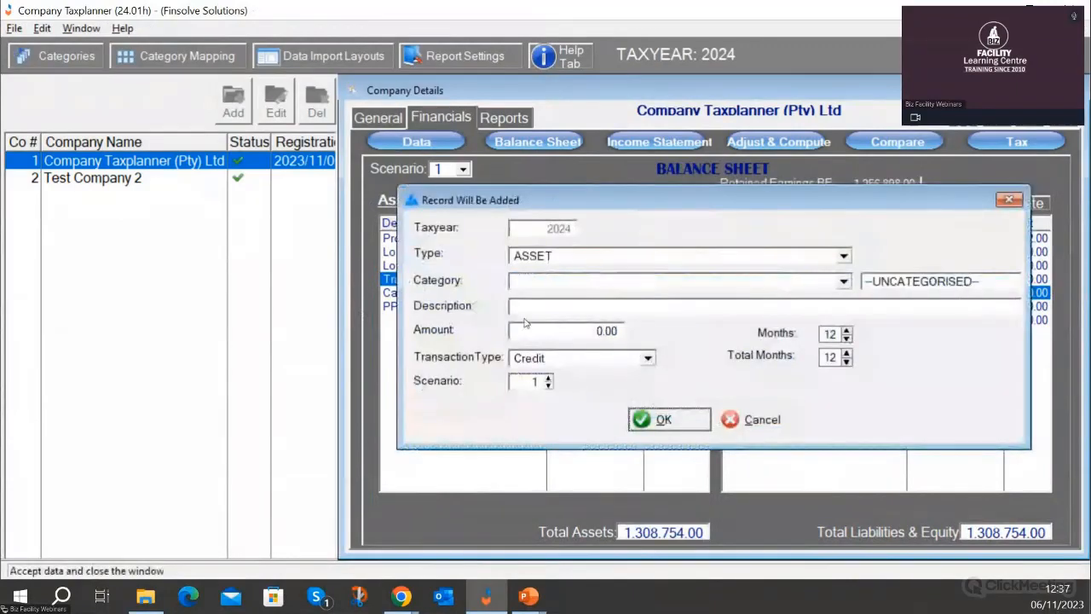
left_click(1009, 199)
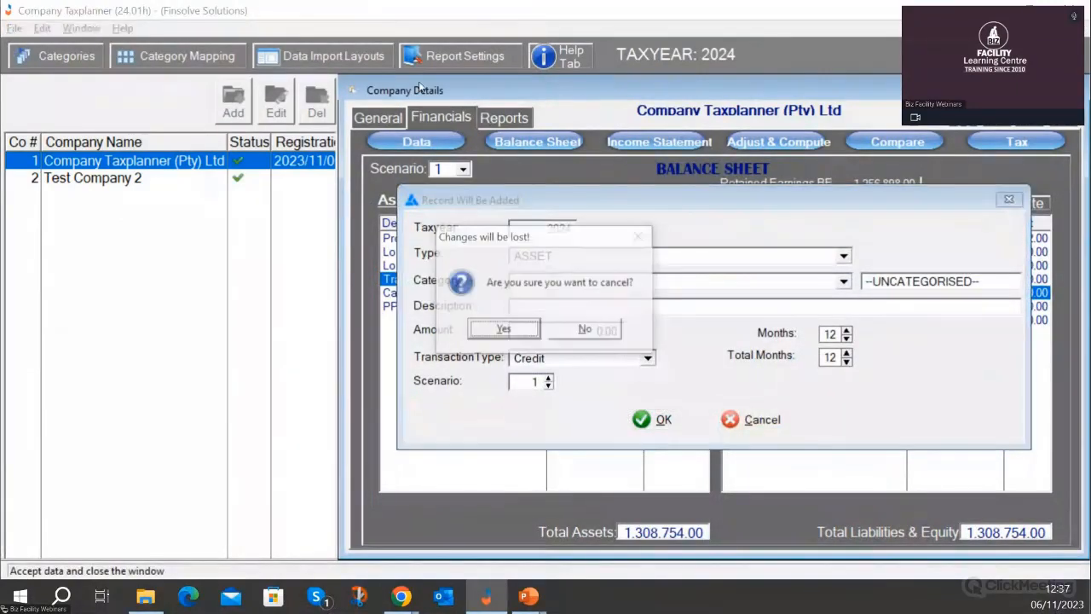
left_click(580, 330)
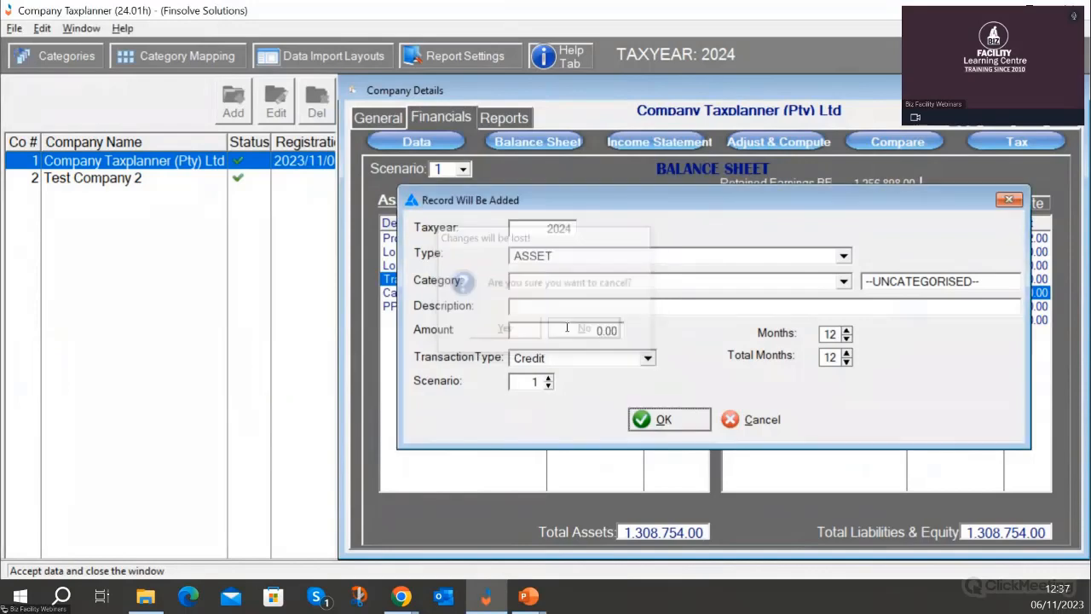
left_click(752, 419)
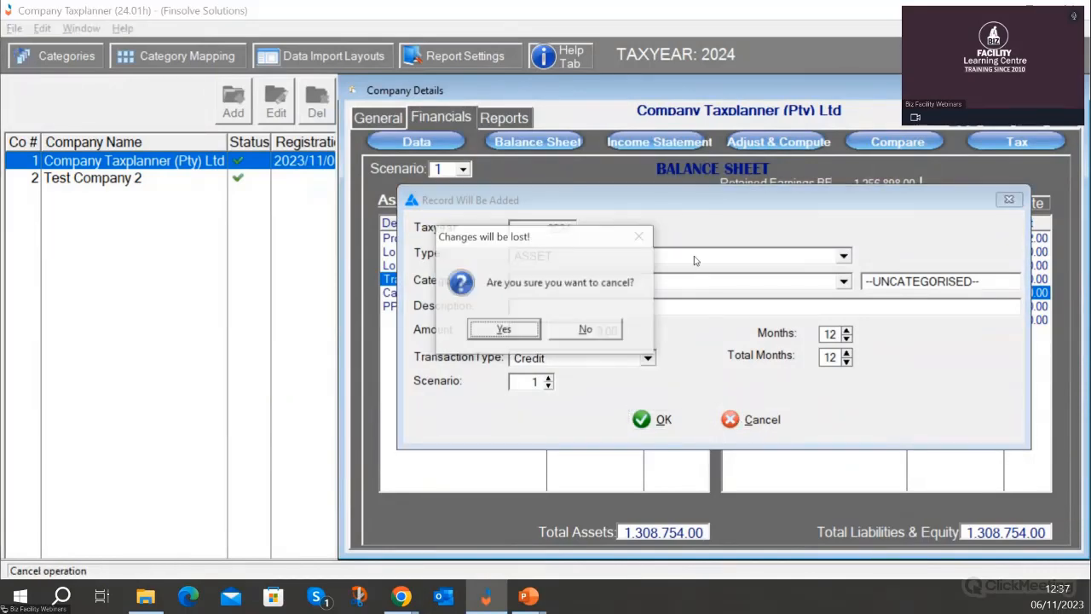
left_click(499, 326)
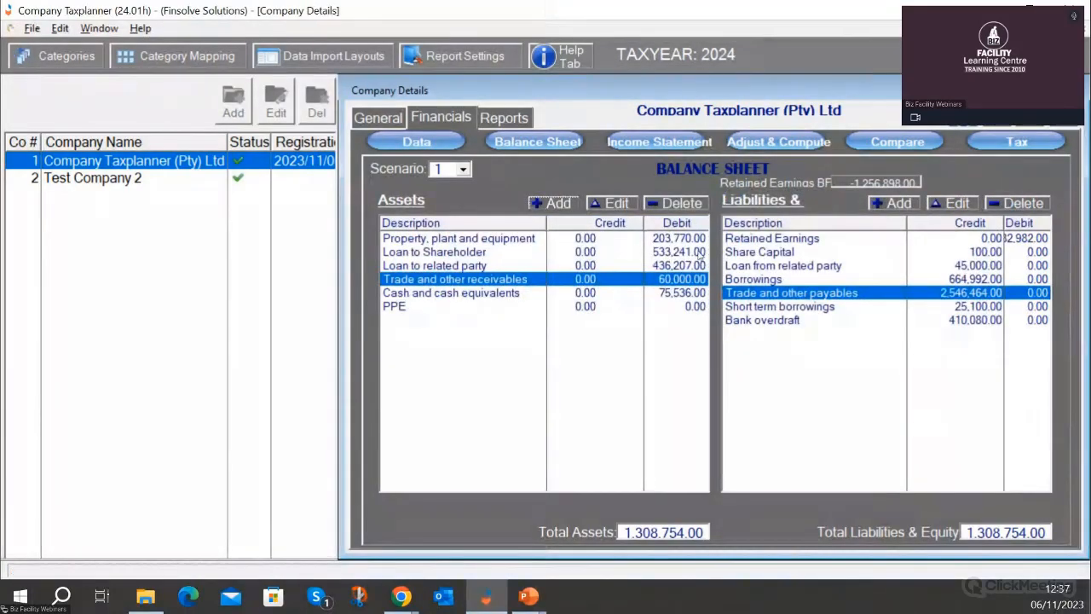
Compare the income statement's profit before tax with the profit and tax figures in the adjustments and computations
left_click(644, 145)
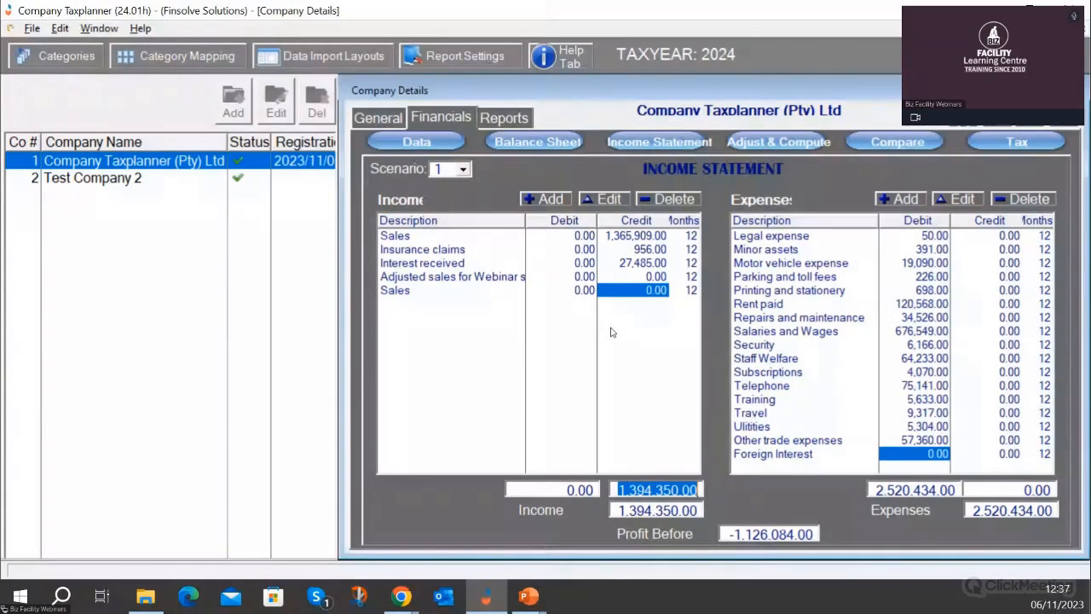
left_click(779, 145)
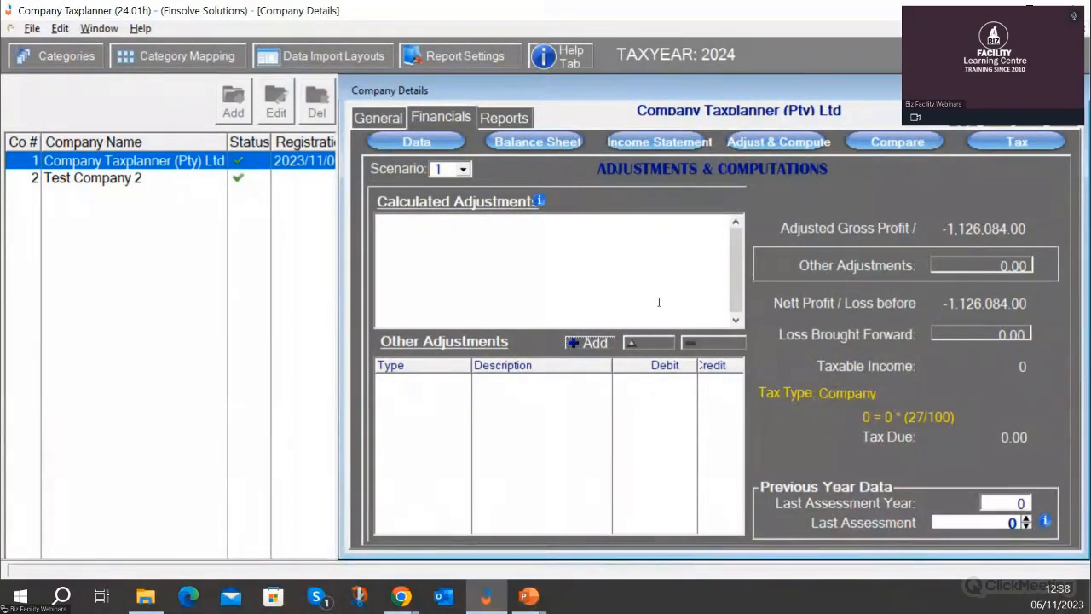
left_click(678, 140)
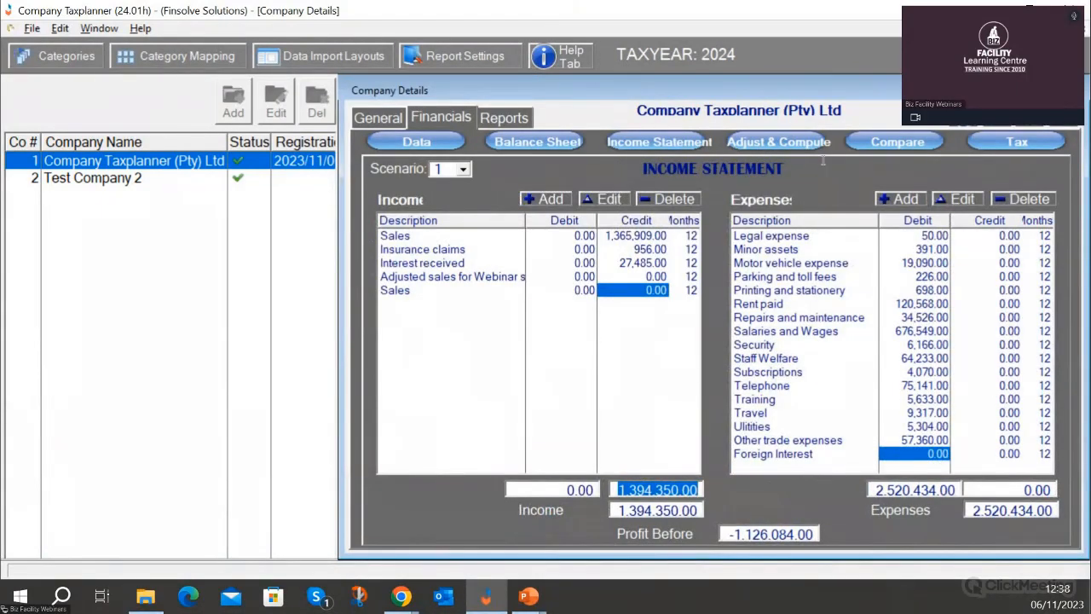
left_click(789, 143)
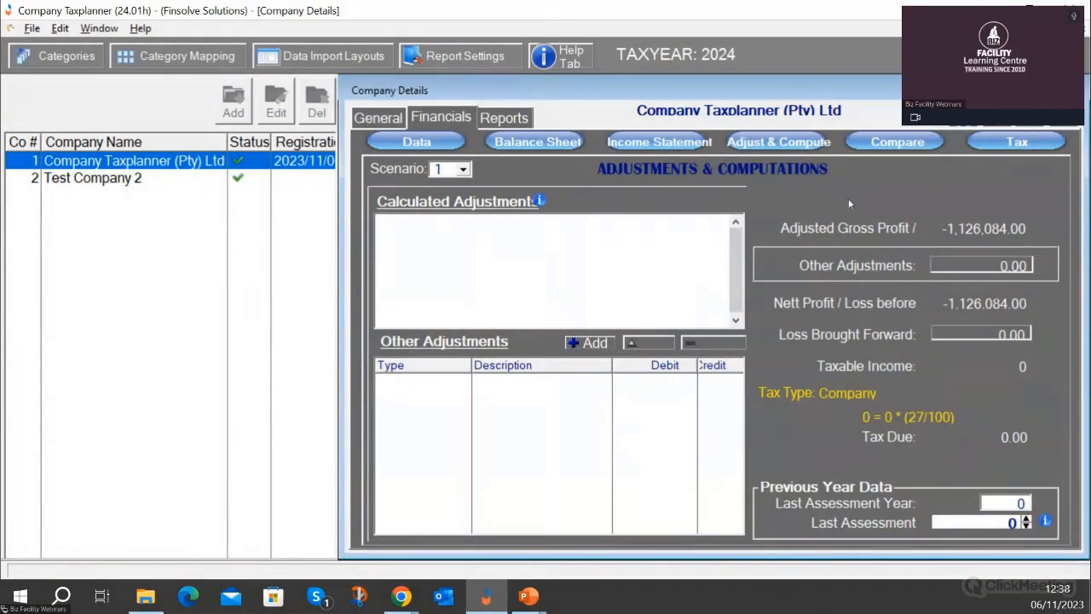
In the income statement, set the amount of the last Sales income entry, categorised as Sales (Turnover), to 1500000
left_click(614, 141)
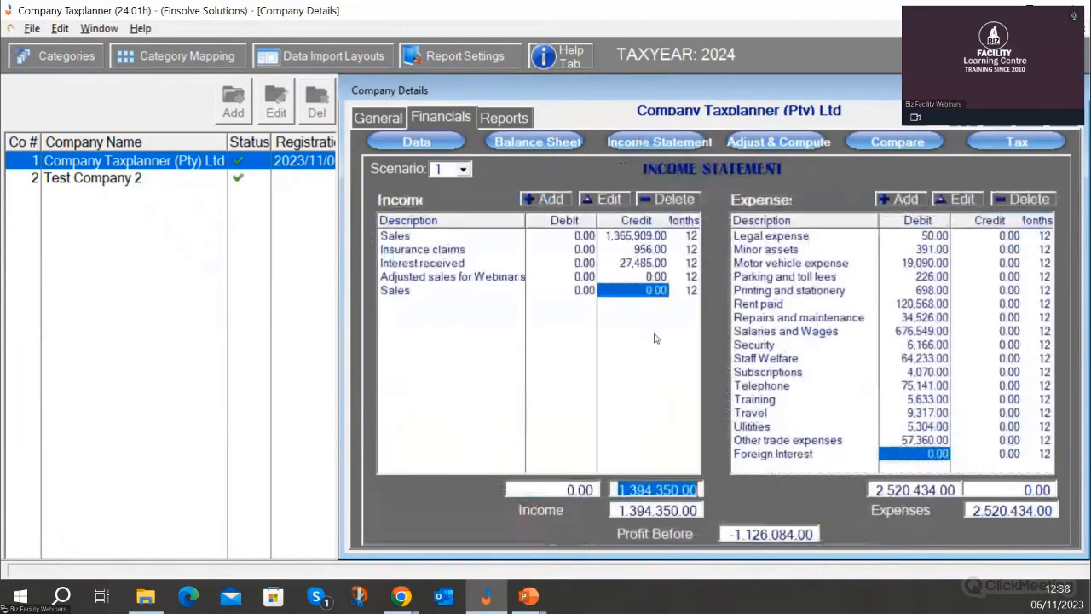
left_click(483, 291)
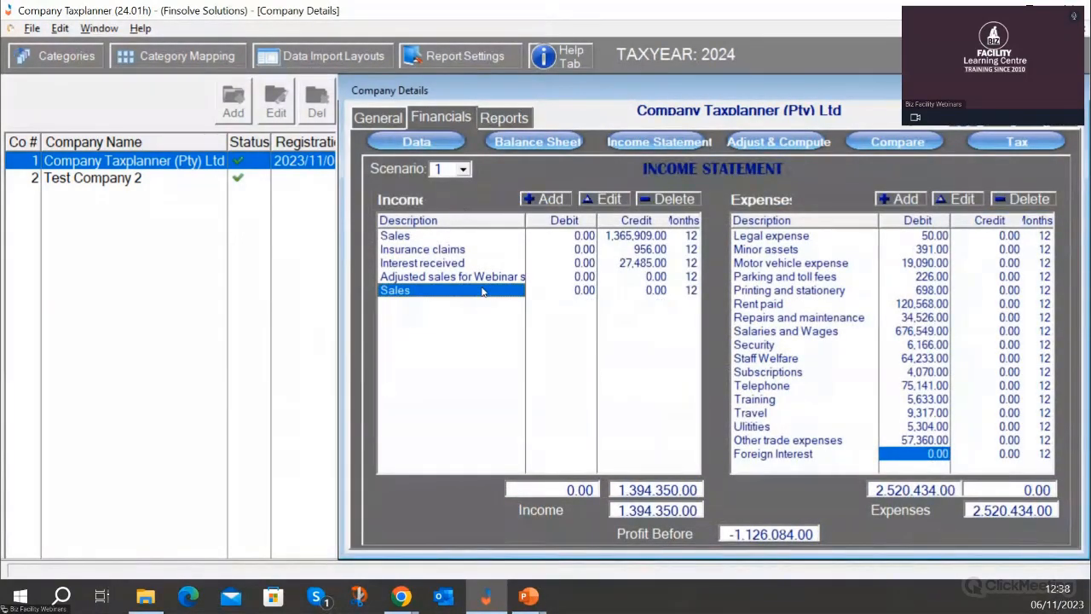
double_click(482, 291)
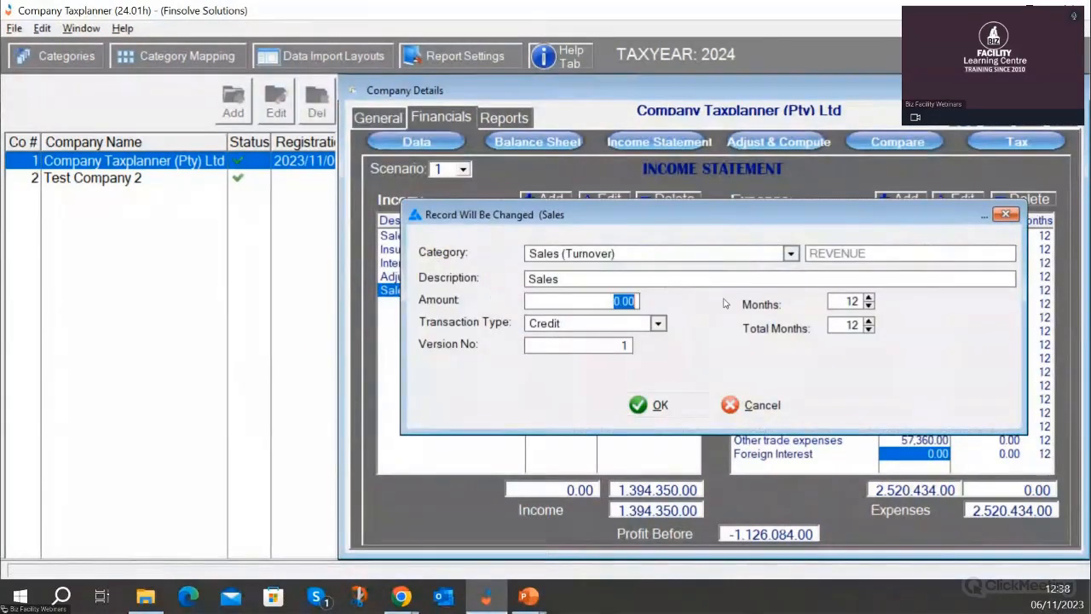
type("1500000")
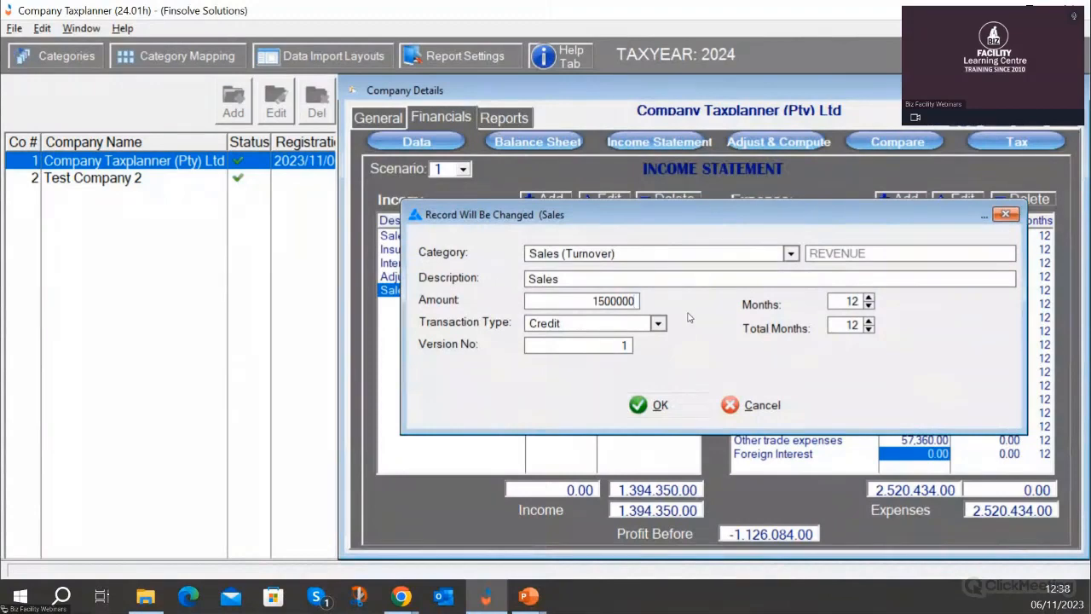
left_click(670, 407)
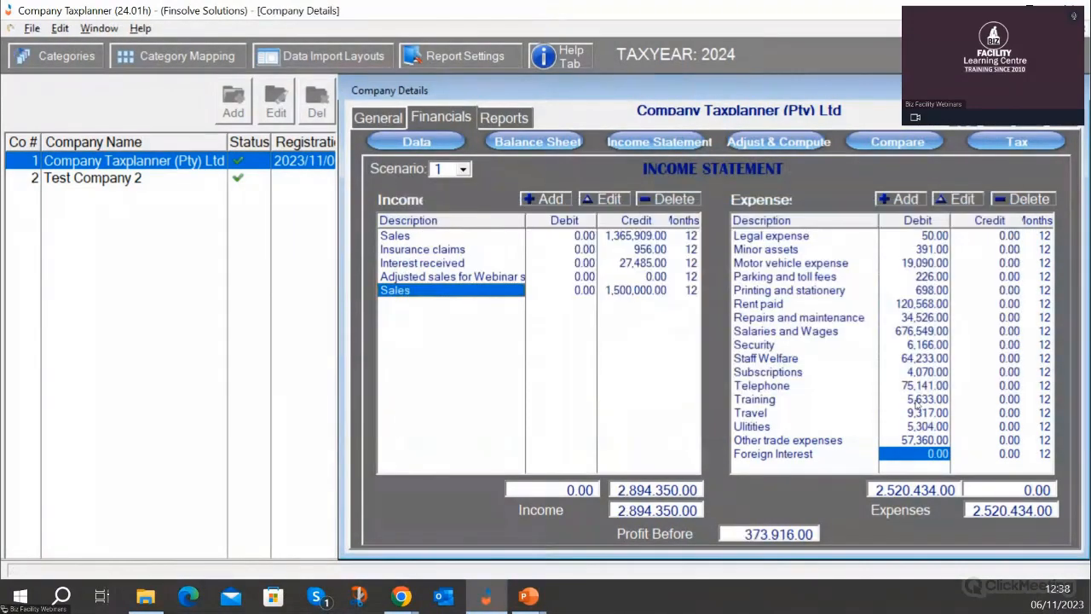
Check the recalculated taxable income and tax due in the adjustments and computations against the income statement
left_click(791, 143)
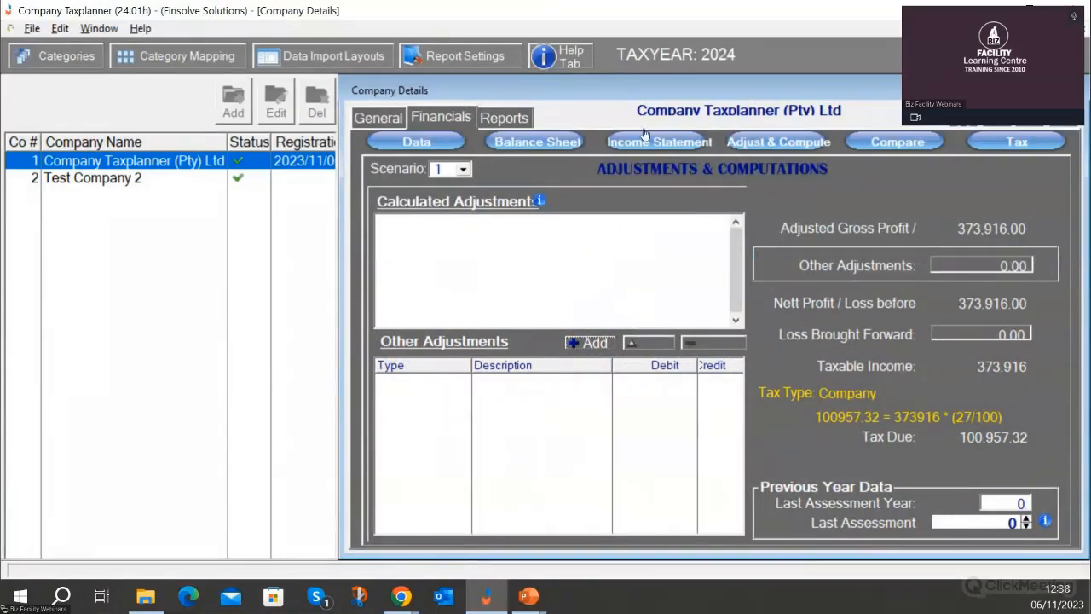
left_click(669, 143)
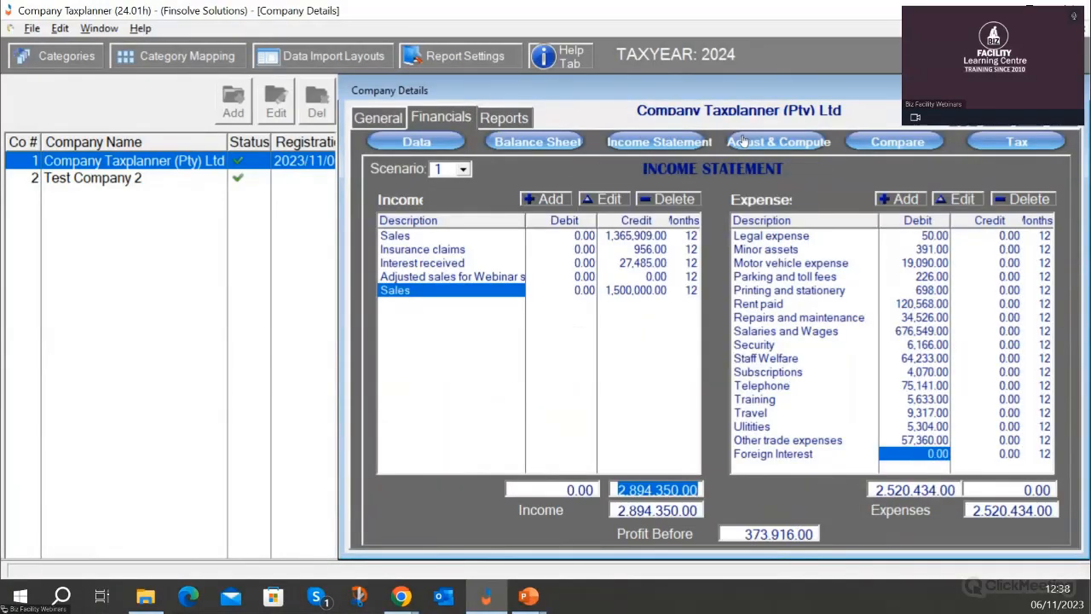
left_click(785, 142)
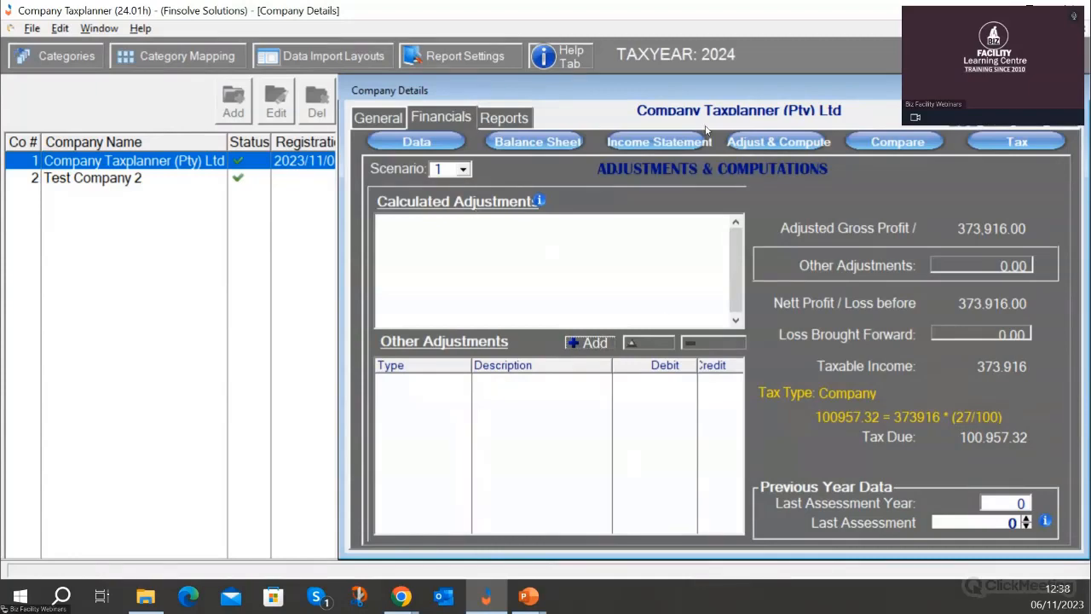
Look through the income statement's expenses and examine the Fines and penalties amount
left_click(648, 144)
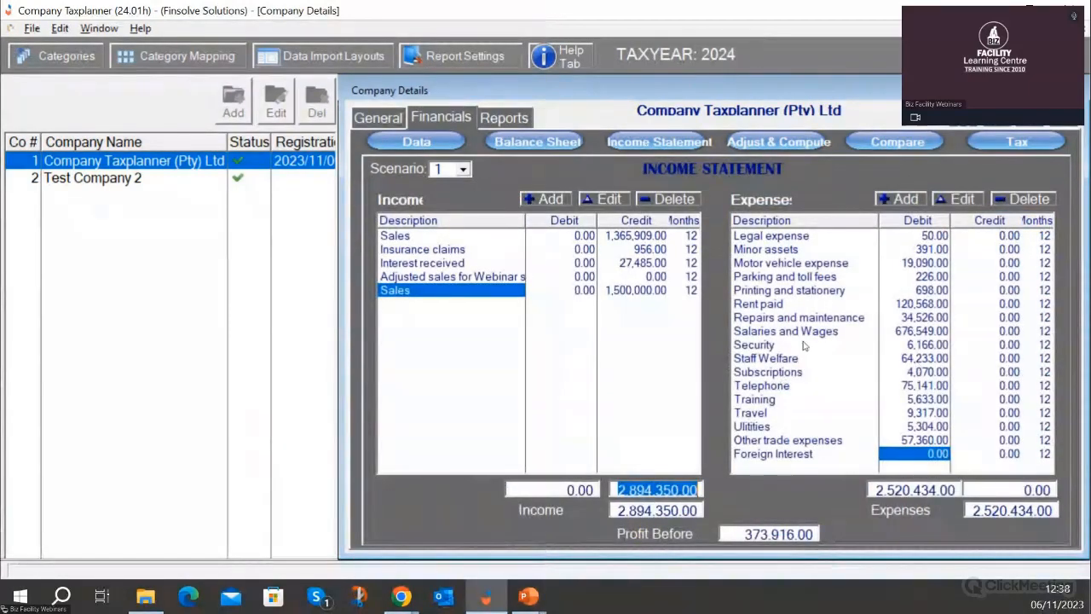
scroll(794, 347, "up", 5)
scroll(763, 279, "down", 5)
scroll(766, 383, "up", 4)
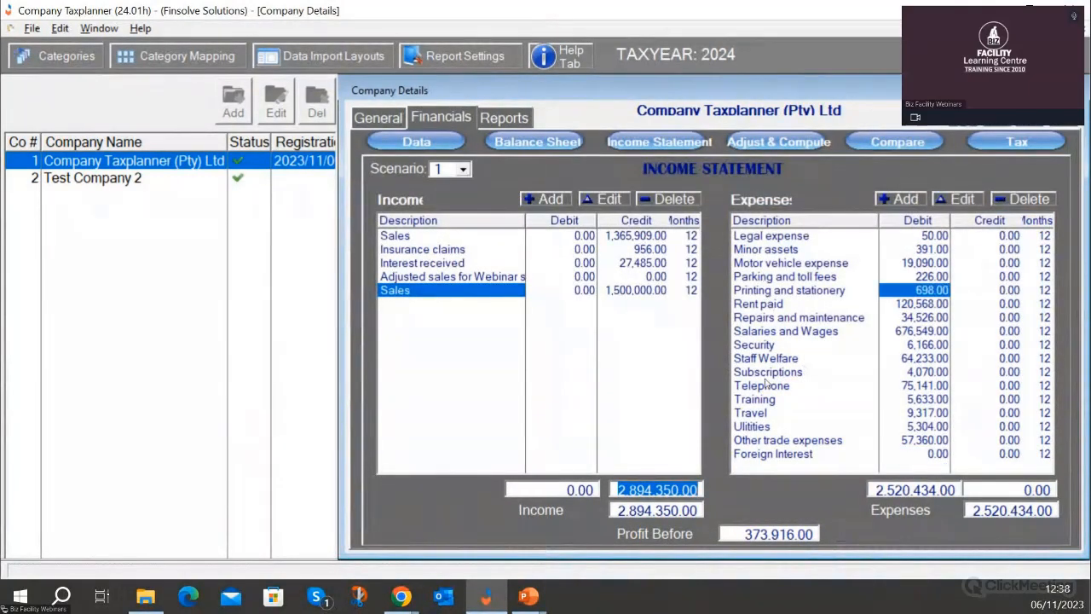
scroll(766, 384, "up", 6)
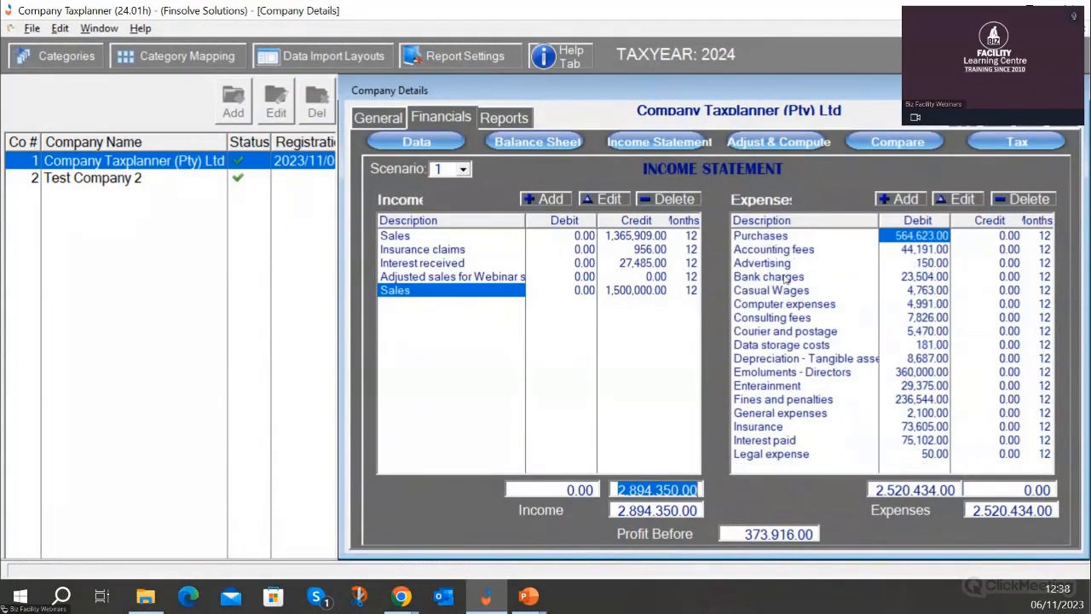
left_click(791, 400)
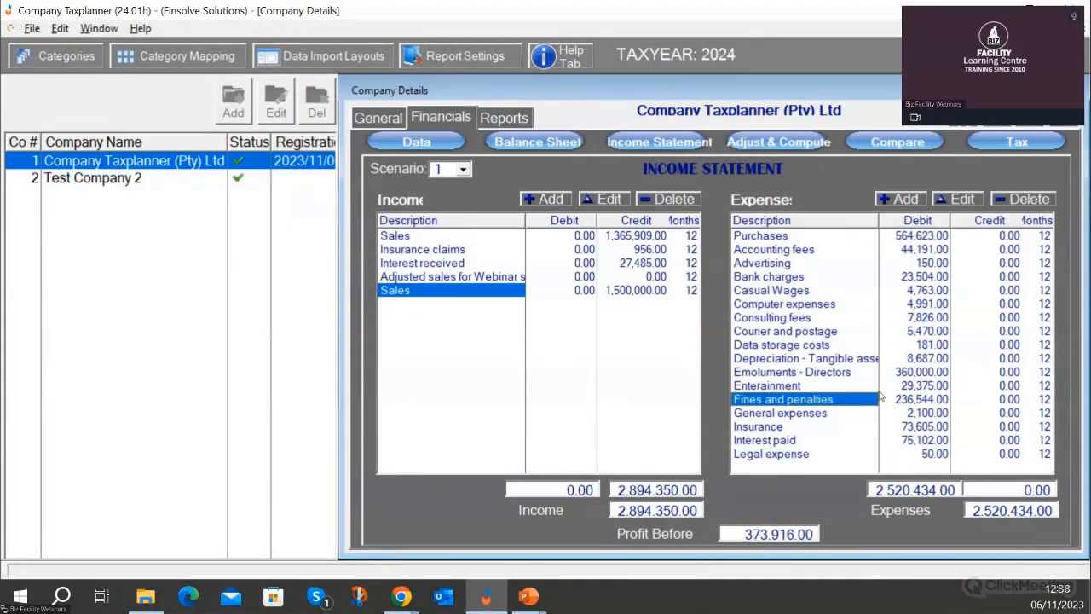
left_click(934, 400)
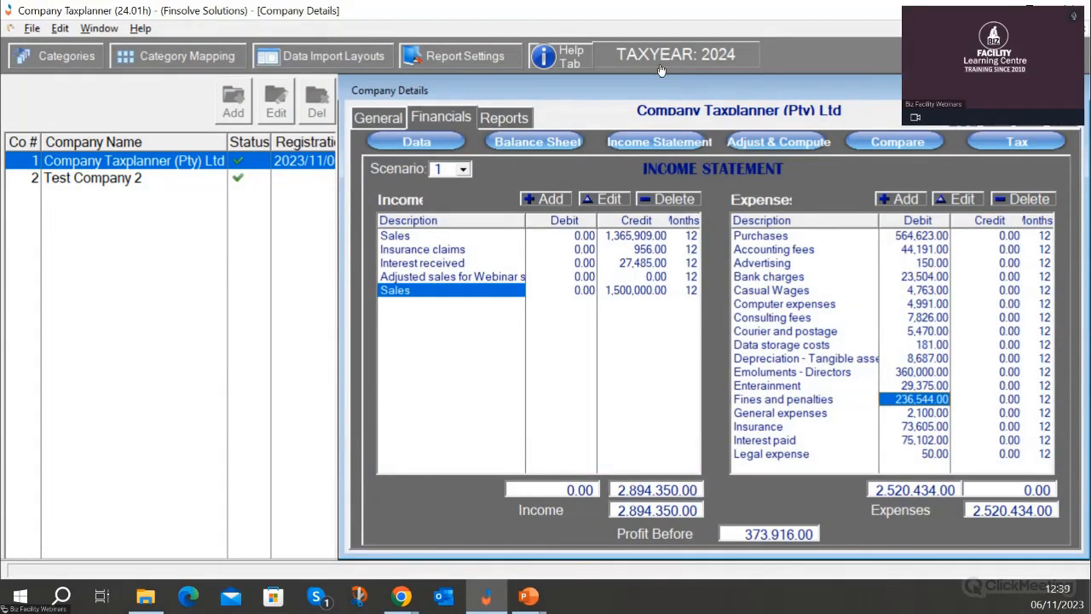
Start a new entry under Other Adjustments, review its add-back and allowable categories, and choose Accounting Interest Paid / Payable as the category
left_click(782, 143)
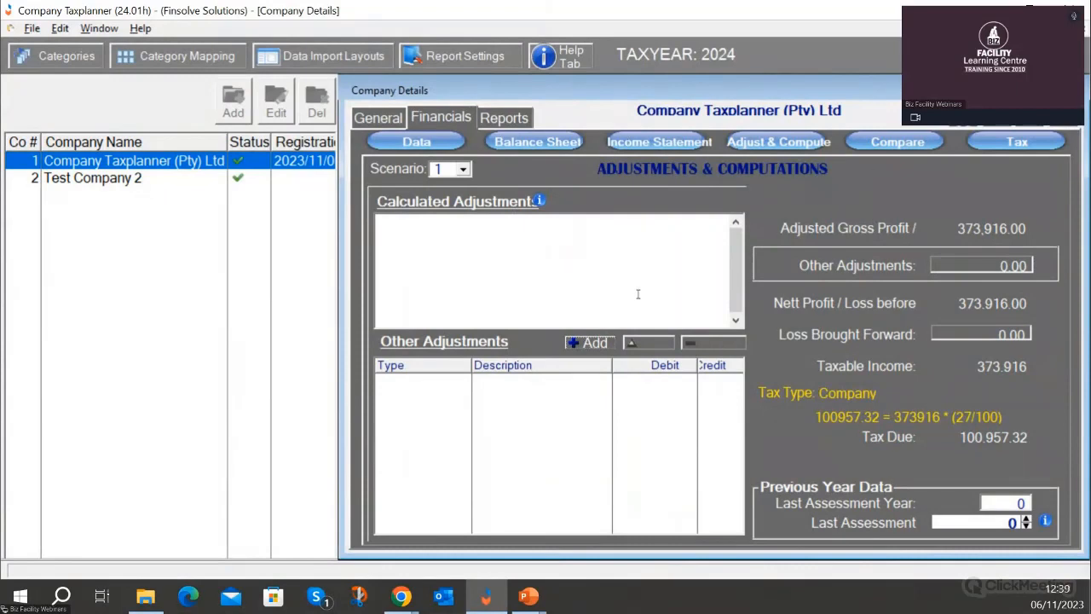
left_click(573, 339)
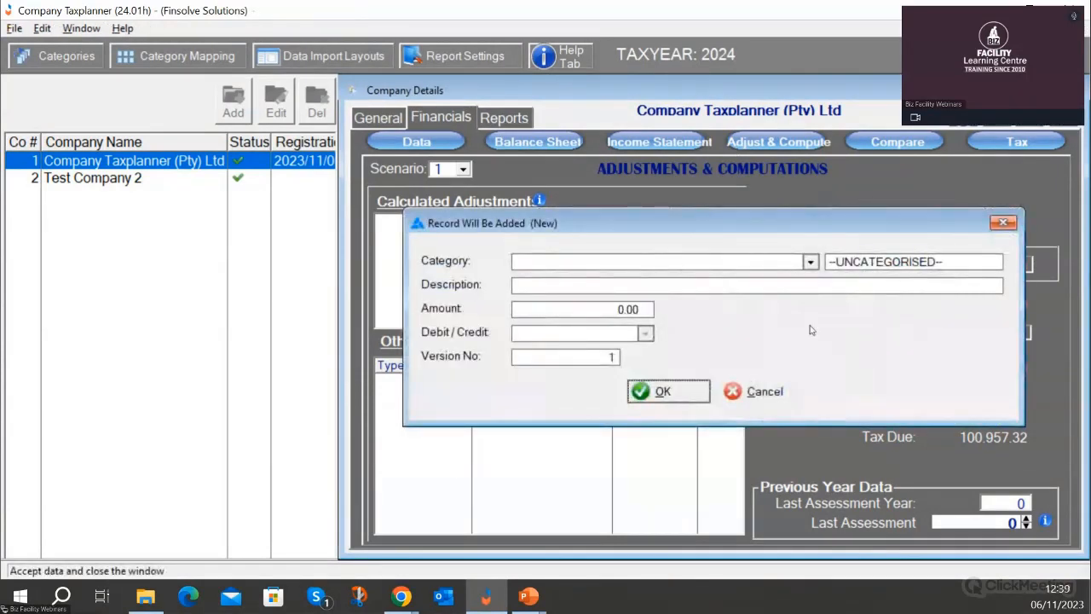
left_click(810, 262)
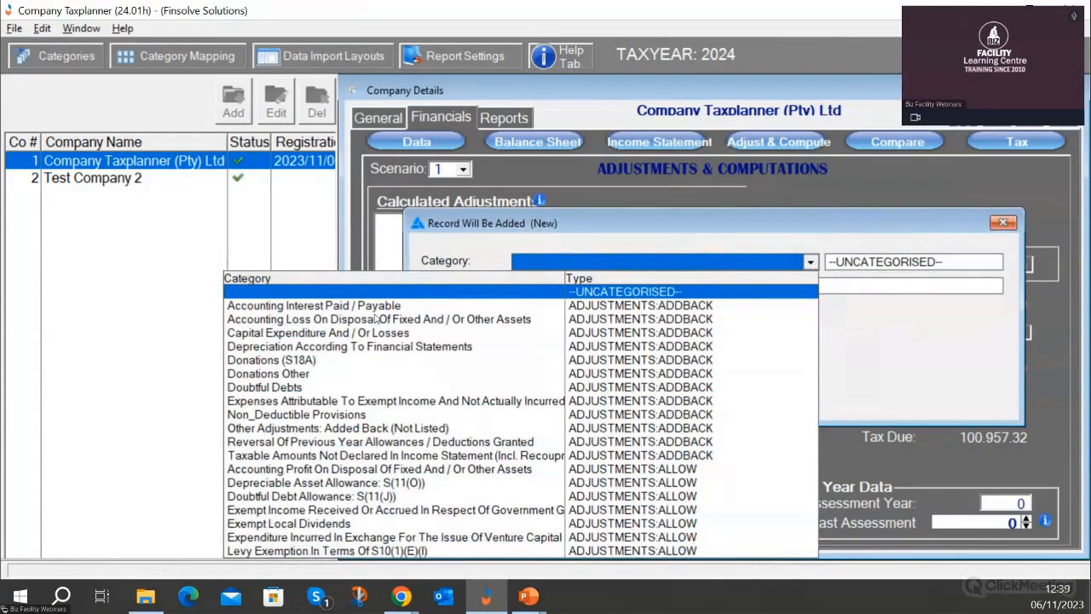
scroll(366, 392, "down", 2)
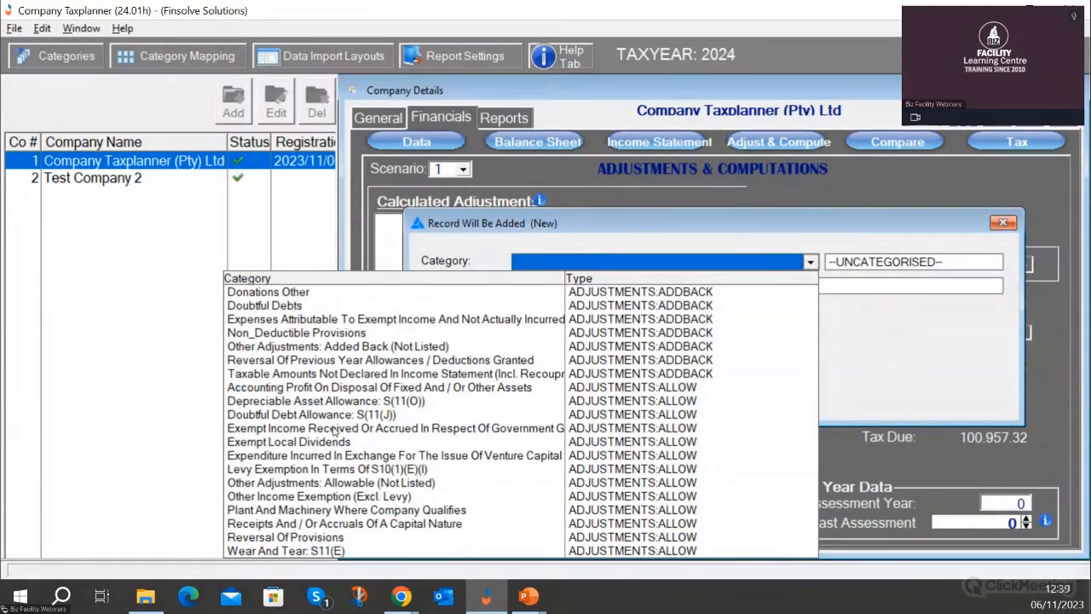
scroll(523, 503, "up", 2)
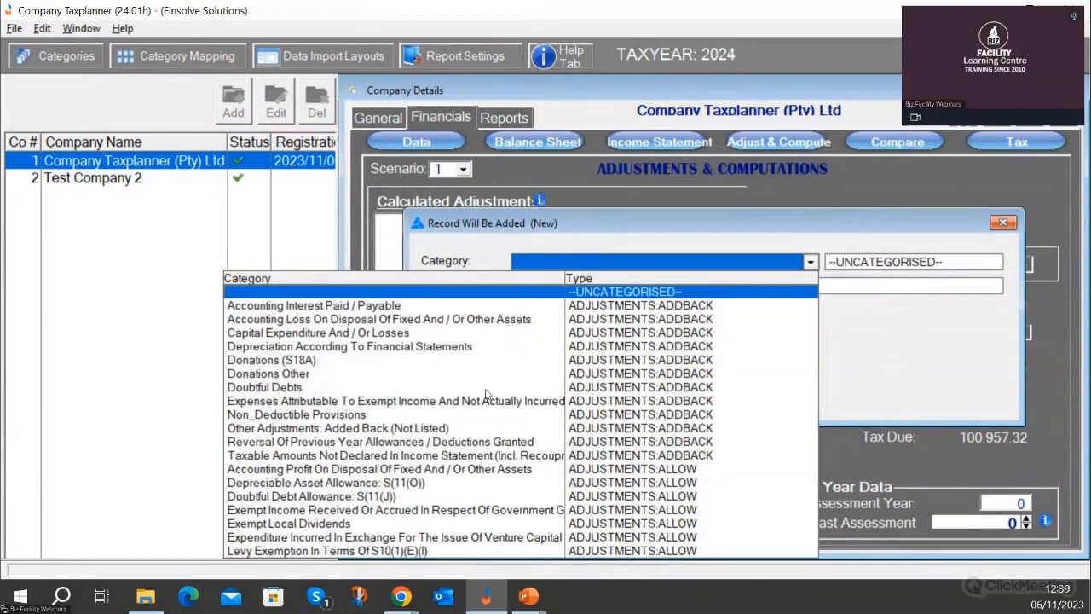
scroll(488, 394, "down", 2)
scroll(356, 462, "up", 2)
scroll(266, 372, "down", 1)
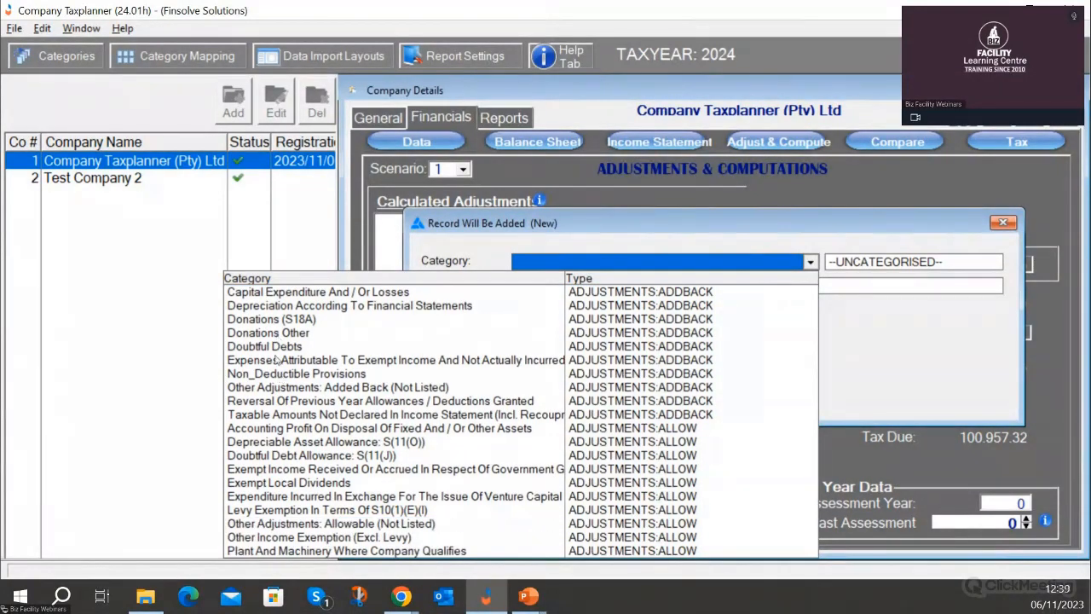
scroll(281, 405, "down", 1)
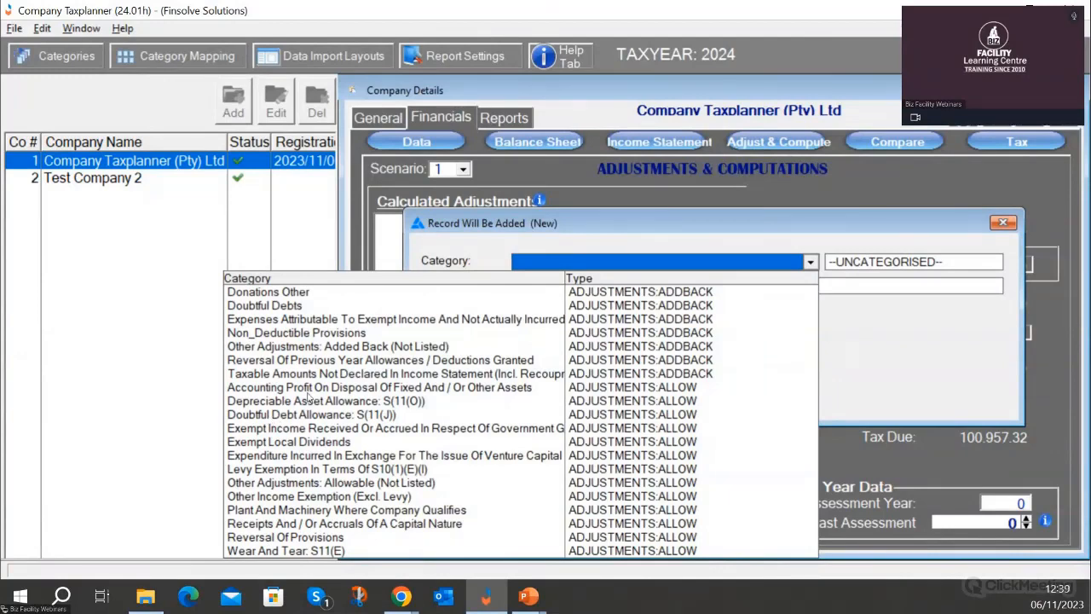
scroll(308, 394, "up", 2)
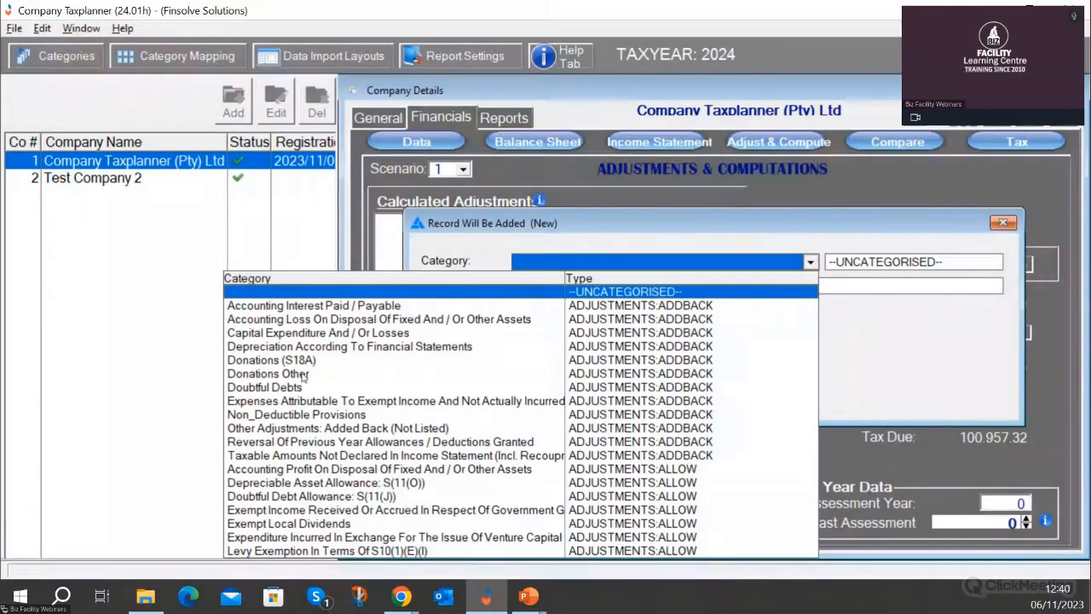
left_click(324, 305)
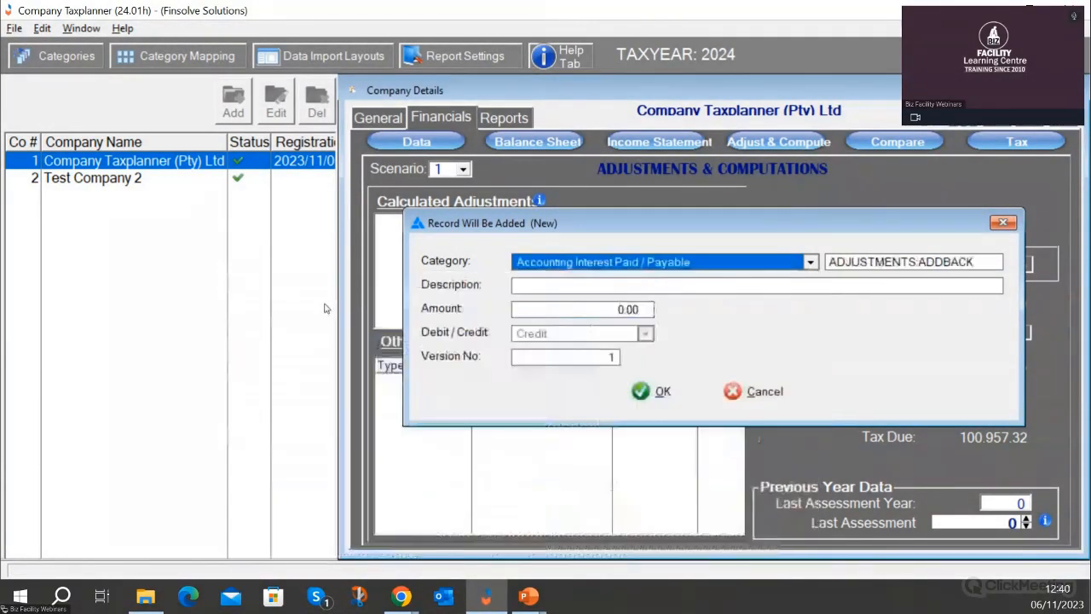
Describe the new adjustment as "Fines and penalties" and save the record
left_click(614, 279)
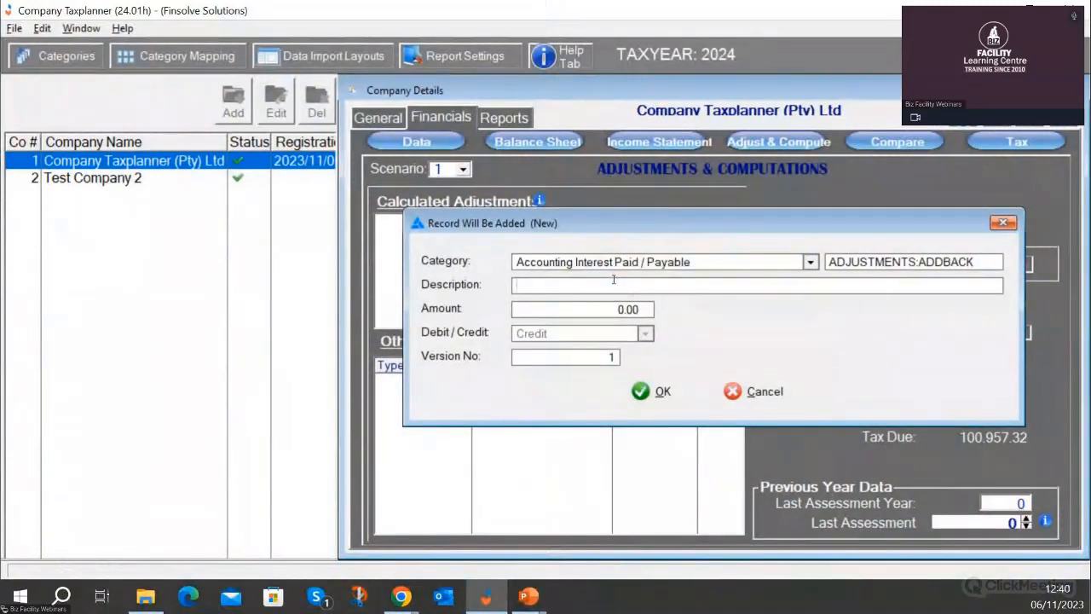
type("Fines and penalties")
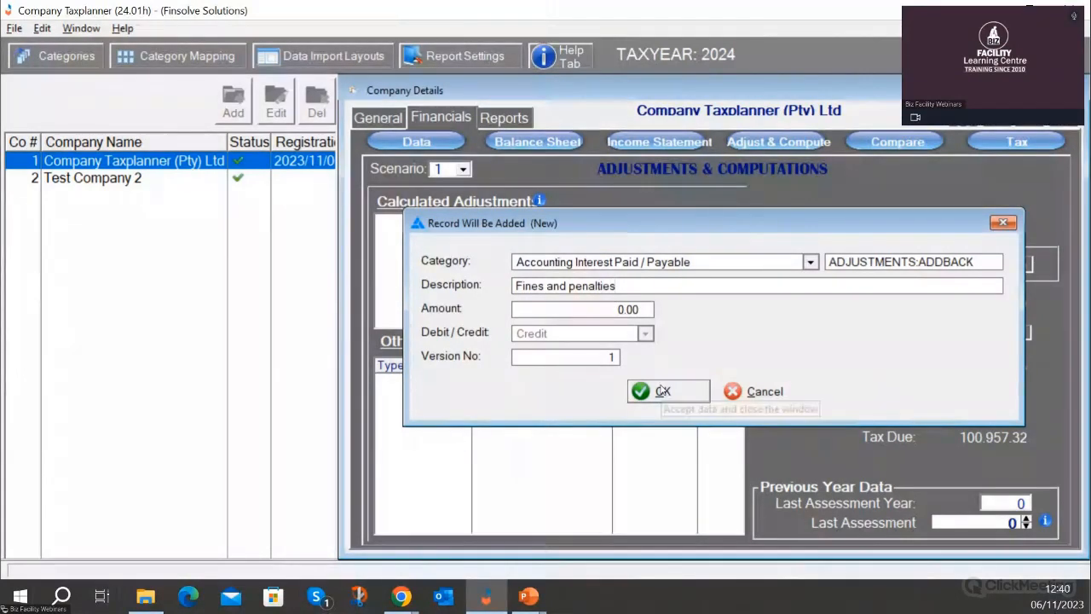
left_click(663, 391)
Check the Fines and penalties expense in the income statement and the Compare figures, and return to the adjustments and computations
left_click(675, 142)
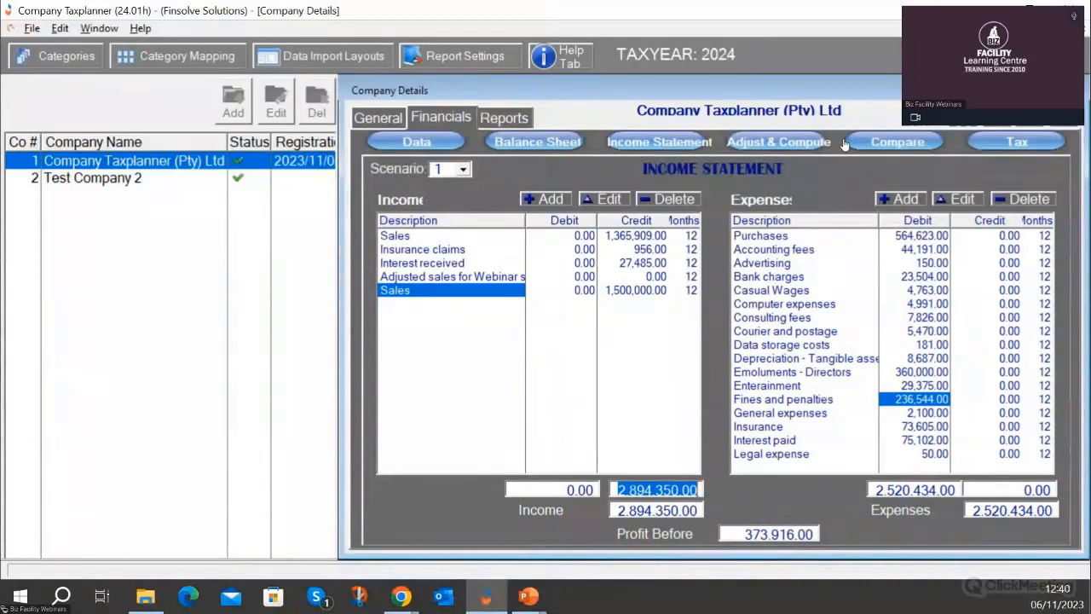
left_click(896, 143)
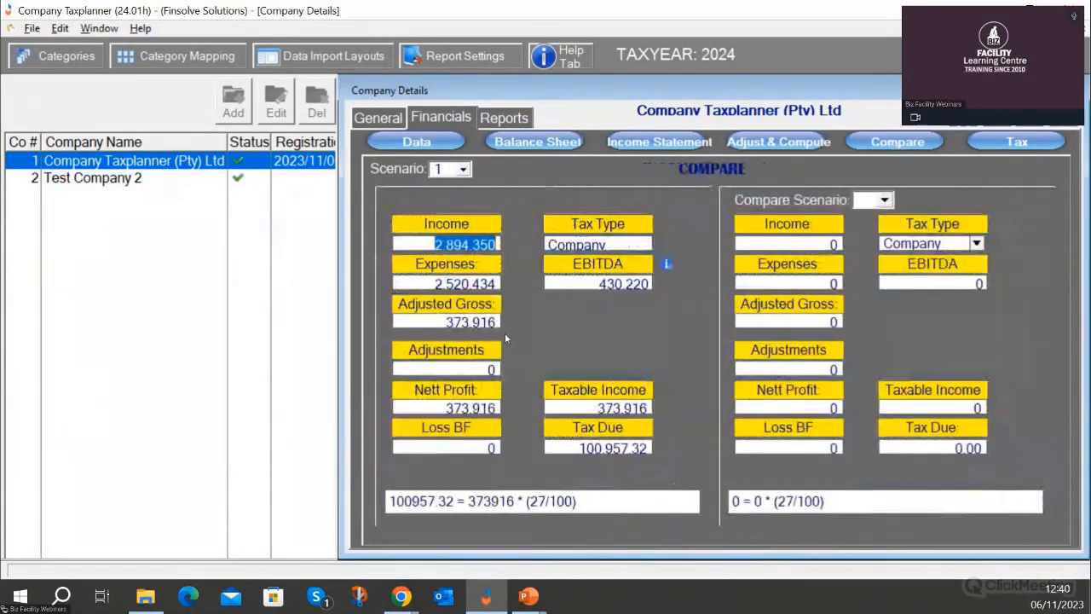
left_click(741, 143)
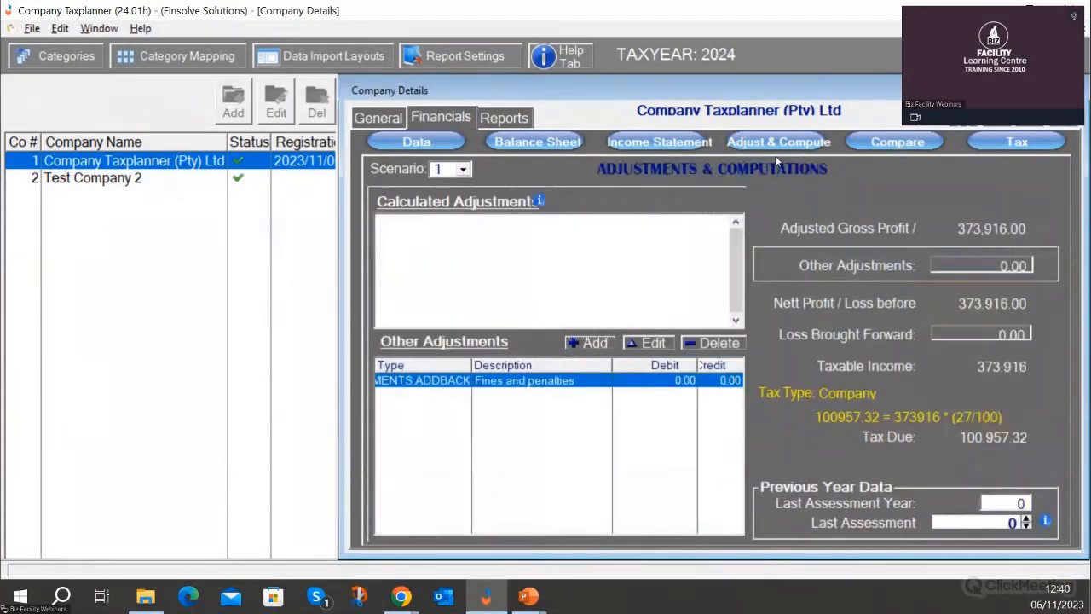
Set the amount of the Fines and penalties adjustment to 236544
double_click(554, 382)
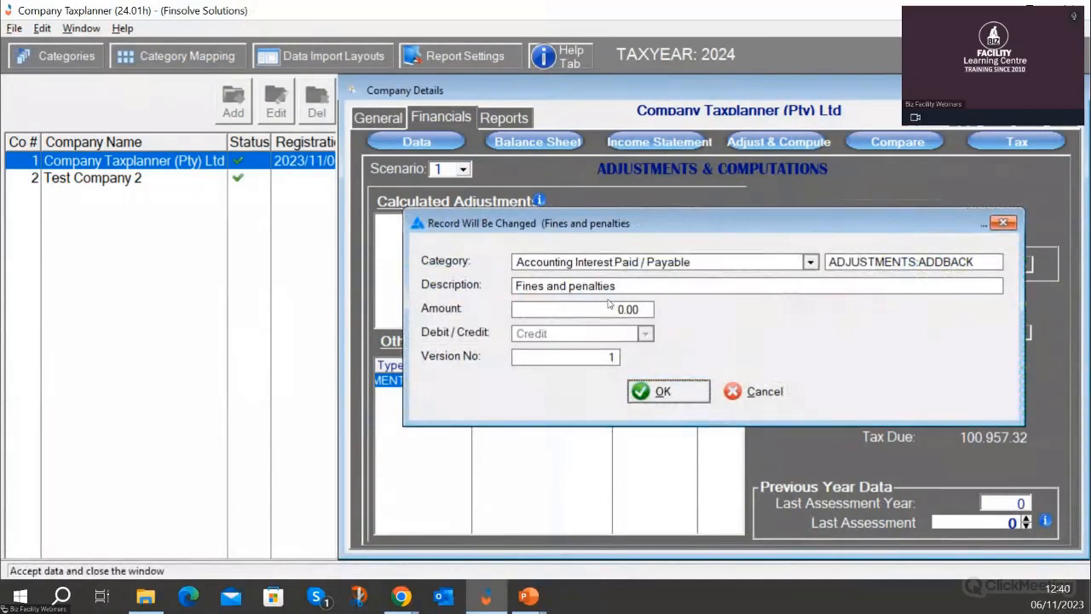
left_click(635, 309)
type("0")
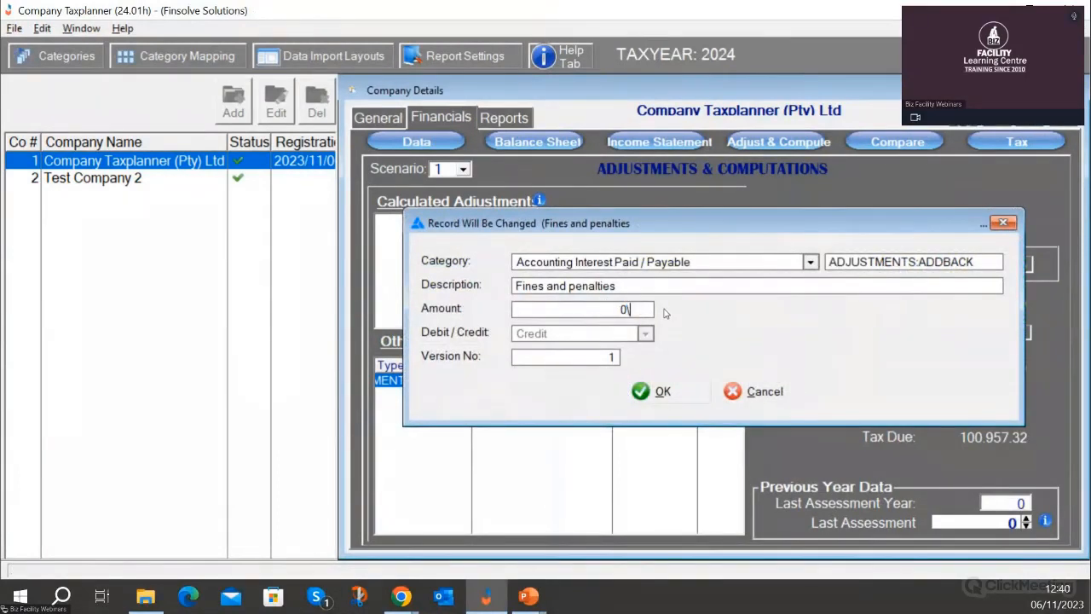
key("BackSpace")
type("236544")
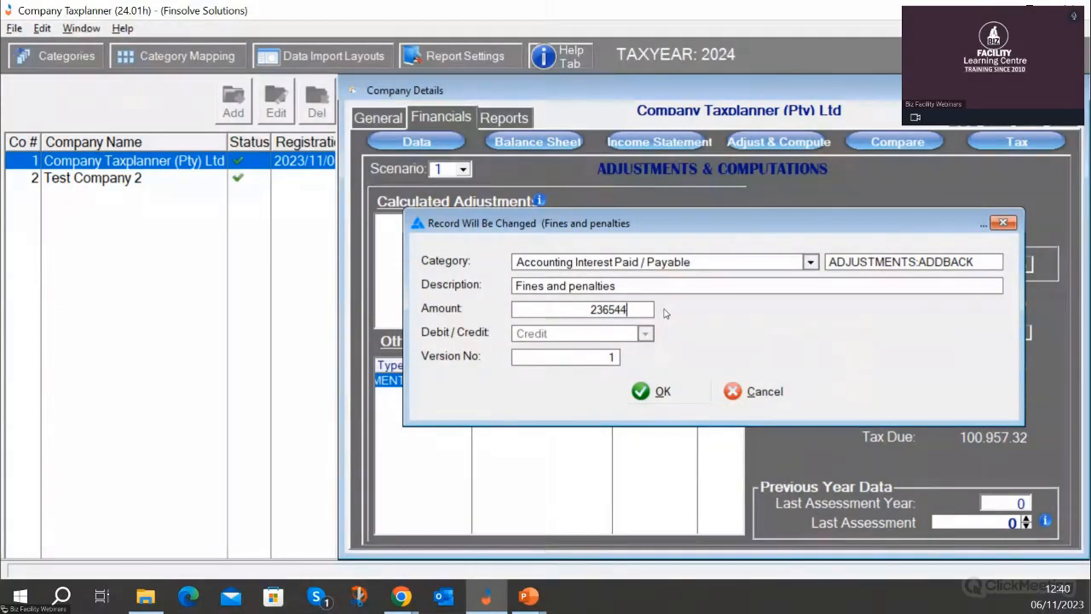
left_click(662, 390)
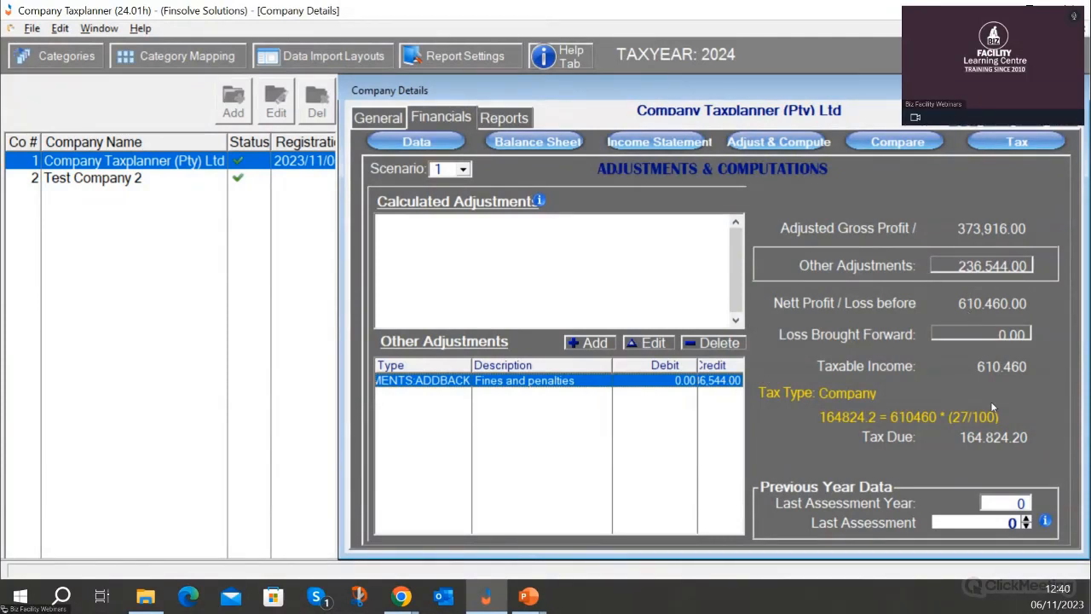
Enter 40000 as the Loss Brought Forward, correct it to 400000, and recalculate the tax due
left_click(1015, 334)
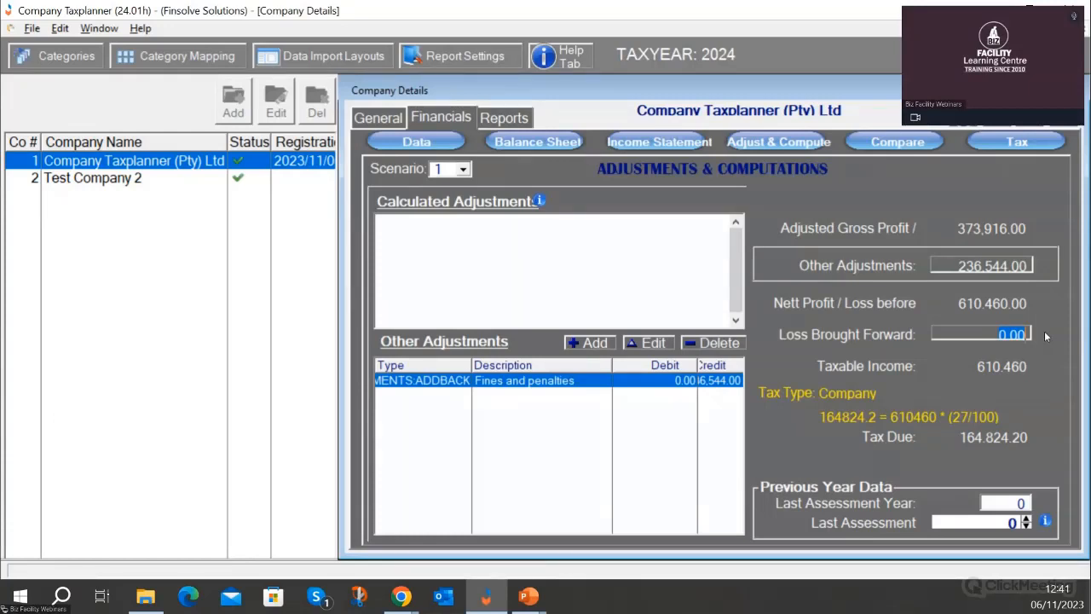
type("40000")
left_click(963, 522)
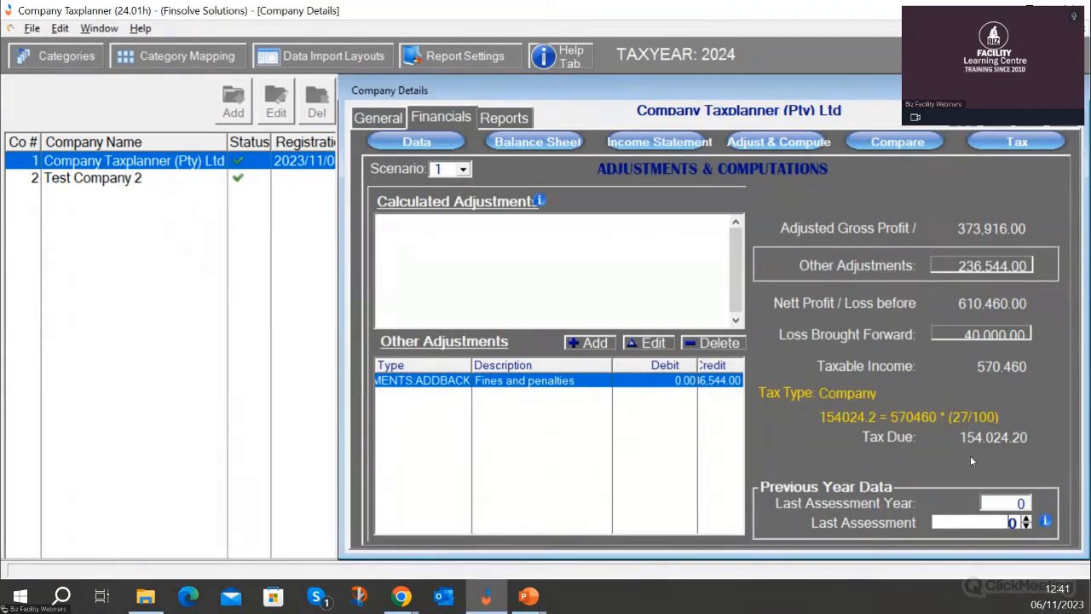
left_click(986, 335)
type("0")
left_click(958, 524)
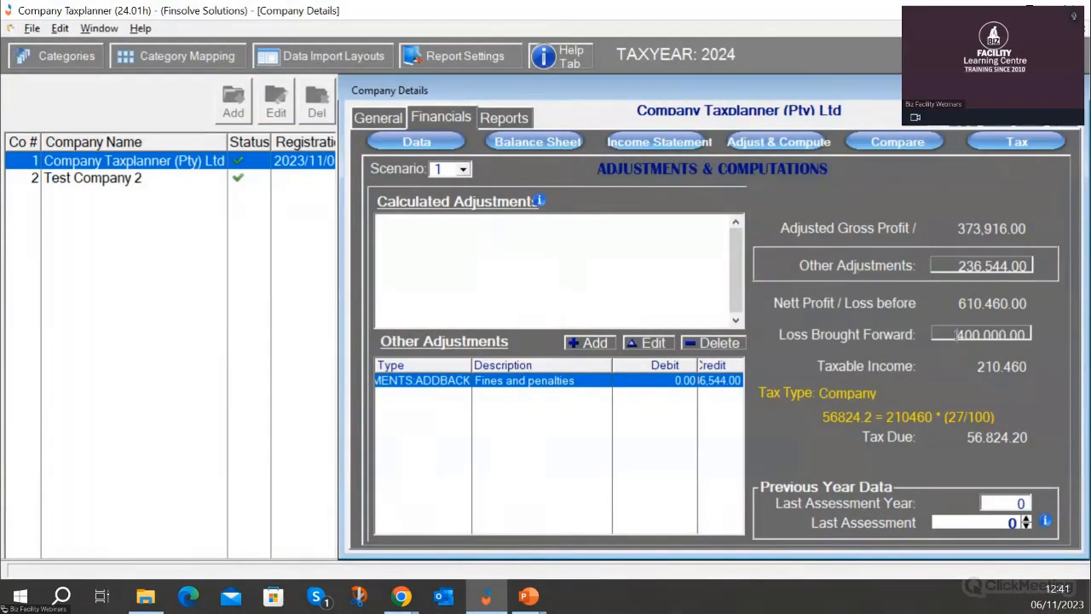
left_click(956, 517)
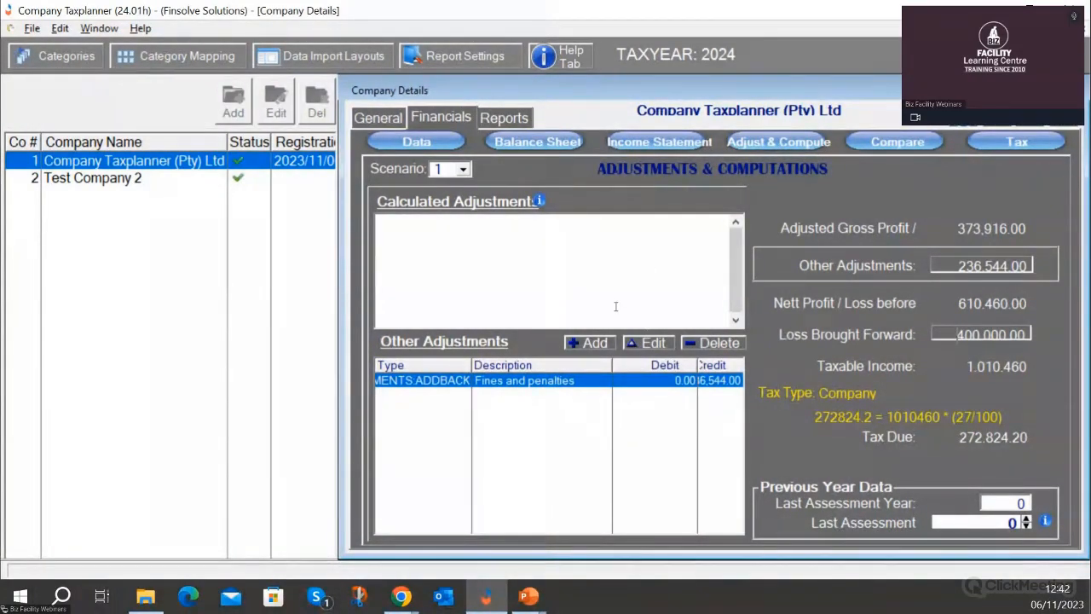
In the income statement's expenses, set the amount of the Foreign Interest entry at the end of the list to 25000
left_click(680, 146)
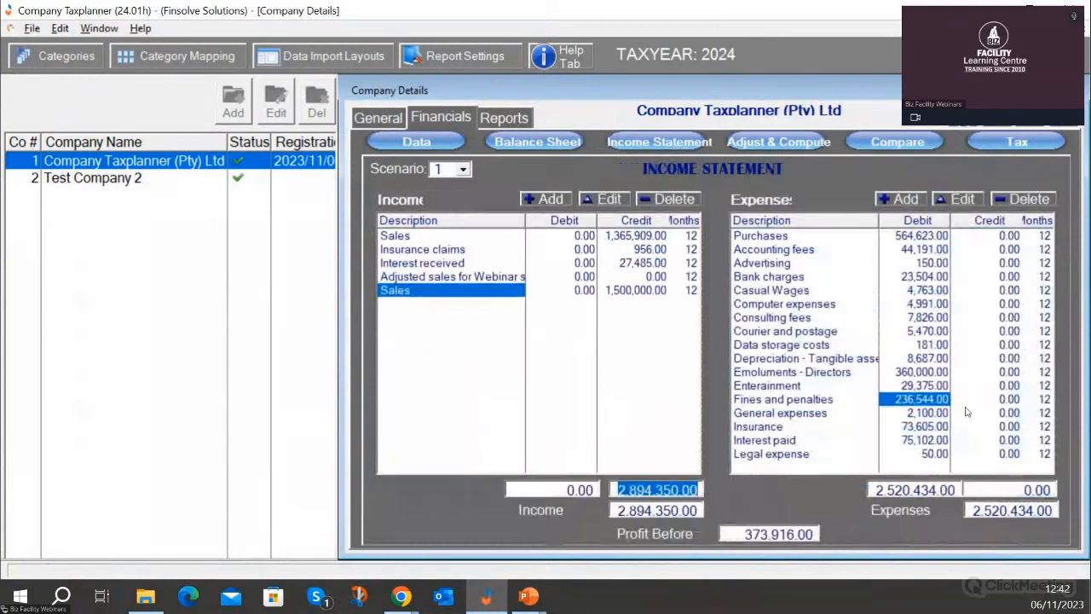
key("Down")
key("Down")
key("Down")
key("Down")
key("Down")
key("Down")
key("Down")
key("Down")
key("Down")
key("Down")
key("Down")
key("Down")
key("Down")
key("Down")
key("Down")
key("Down")
key("Down")
key("Down")
key("Down")
key("Down")
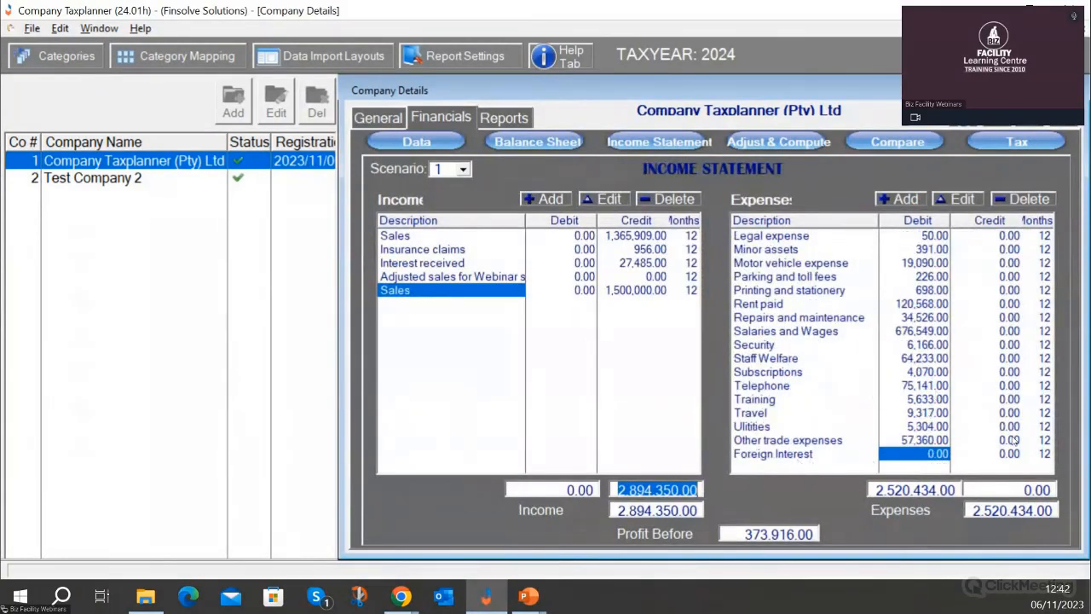
double_click(937, 456)
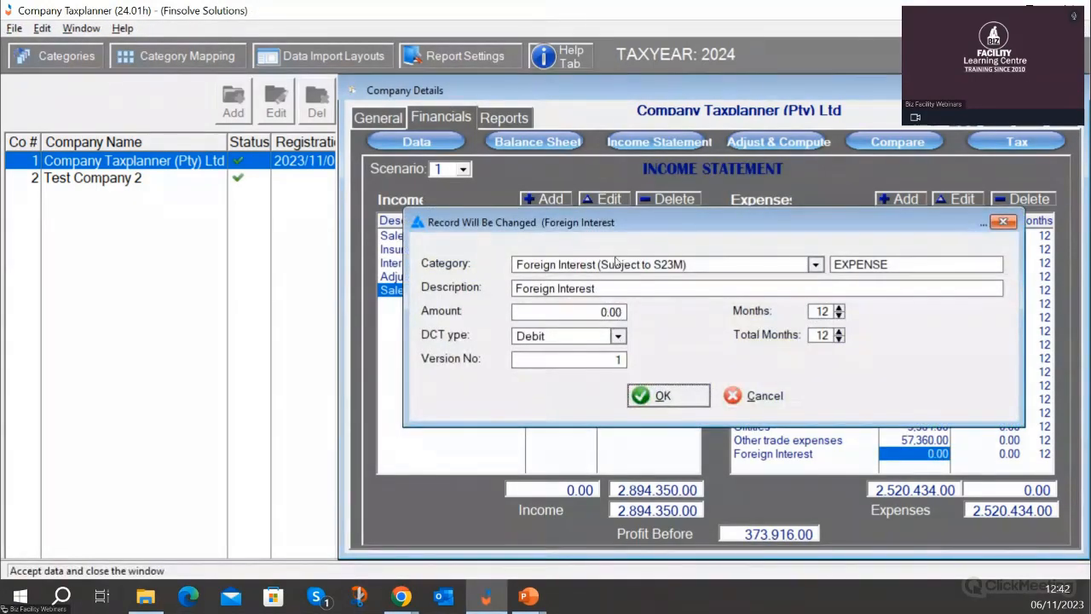
left_click(569, 305)
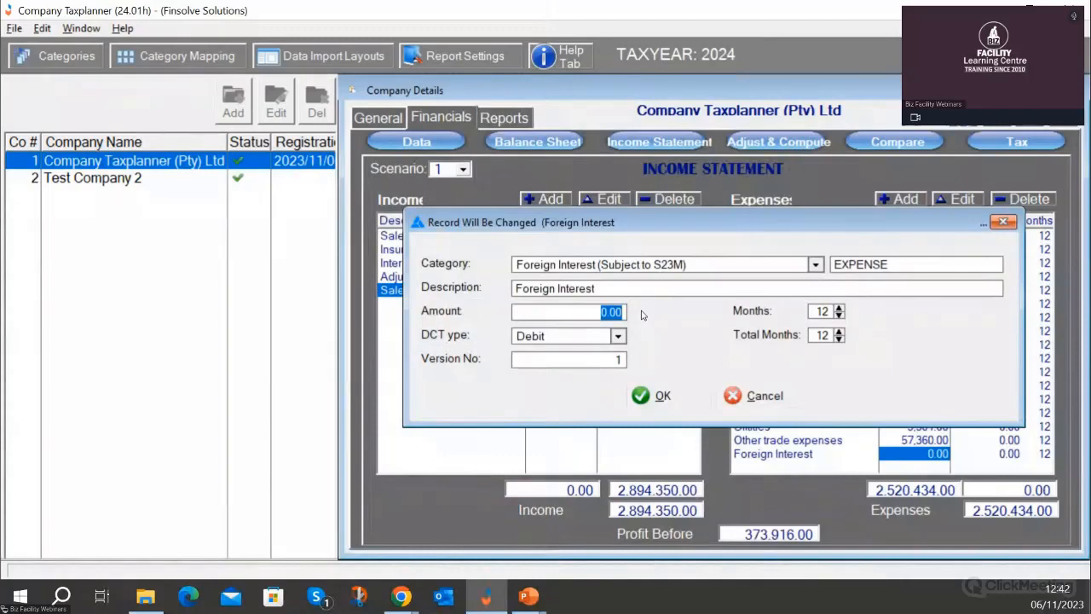
type("15")
key("BackSpace")
key("BackSpace")
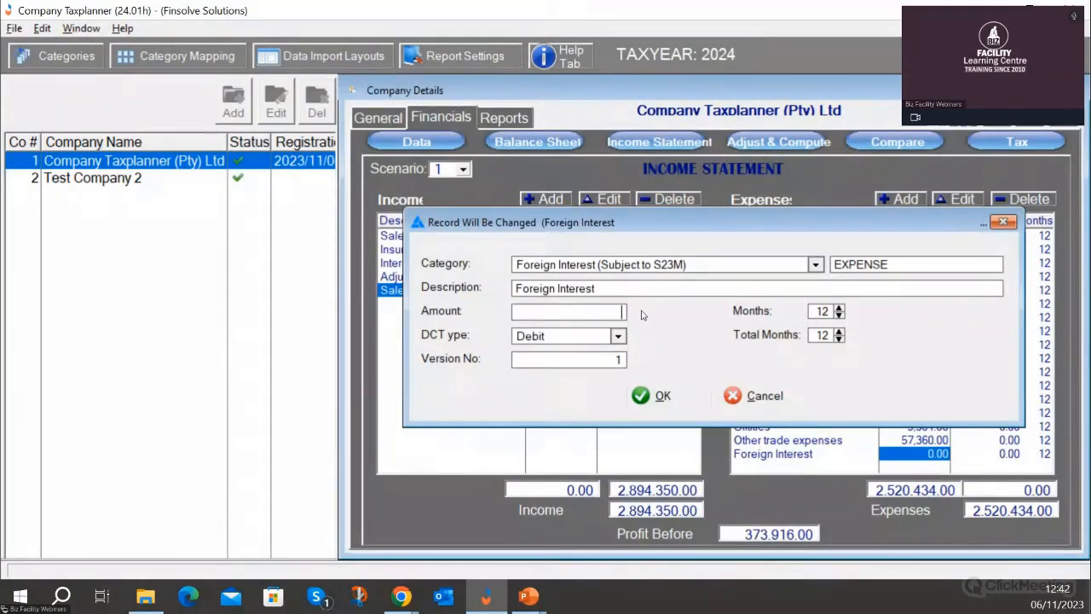
type("25000")
left_click(658, 396)
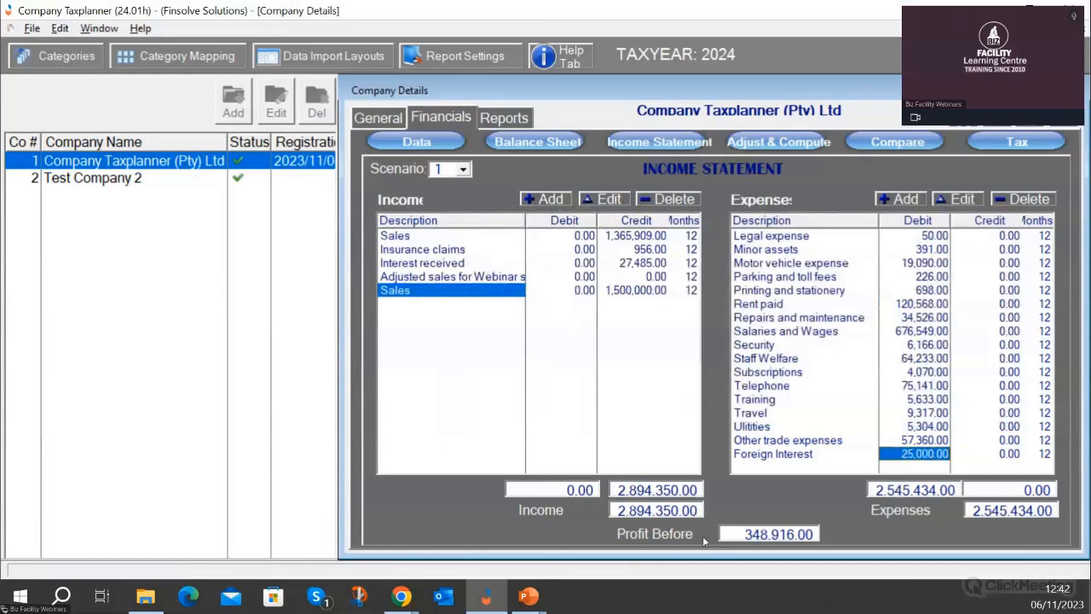
Examine the taxable income and tax due in the Compare view against the adjustments and computations
left_click(755, 141)
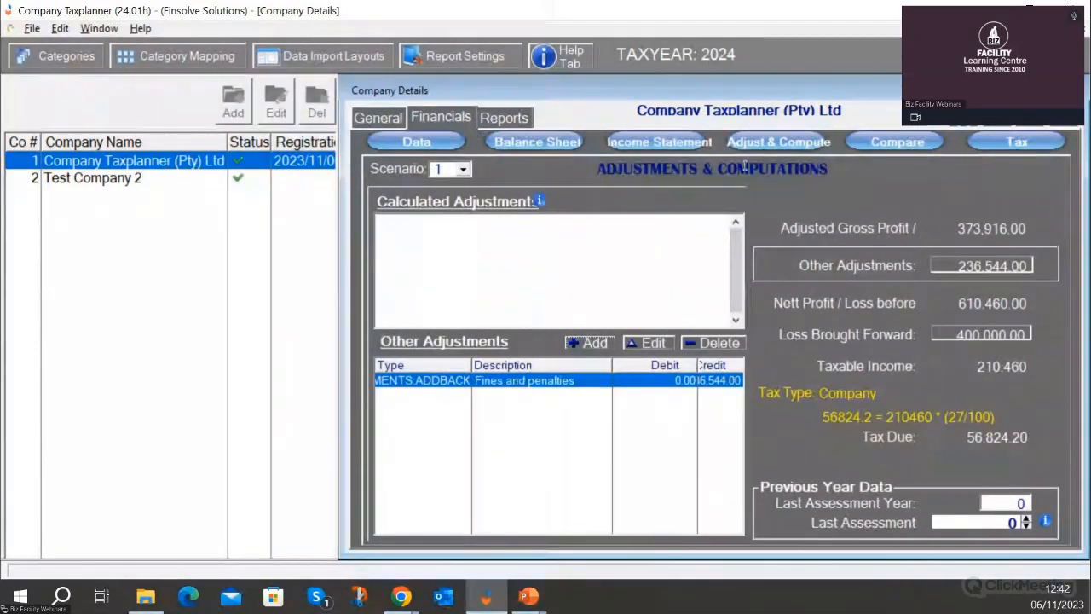
left_click(904, 146)
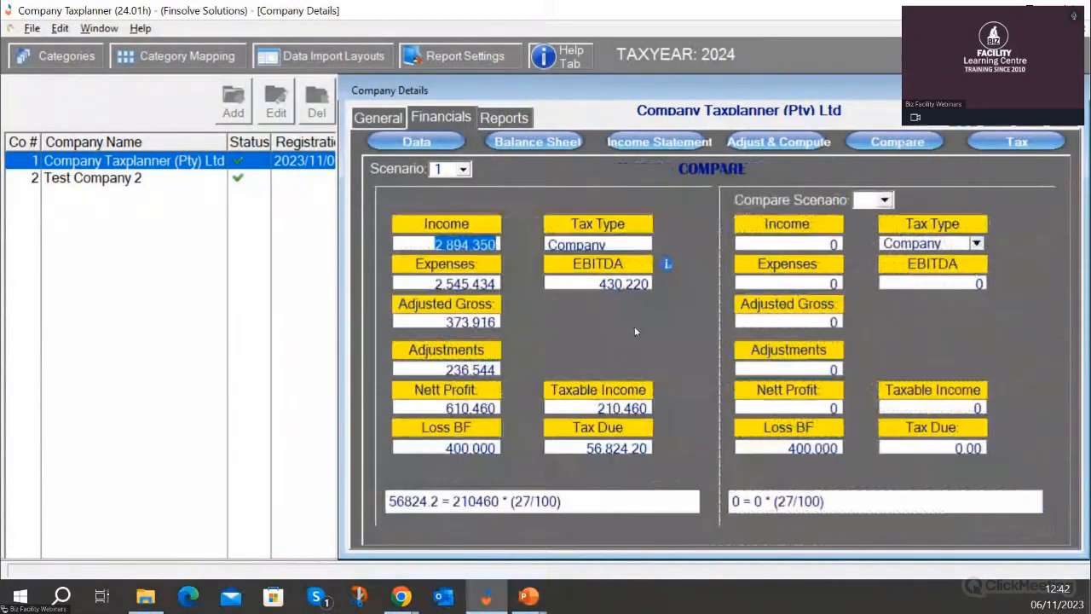
left_click(810, 136)
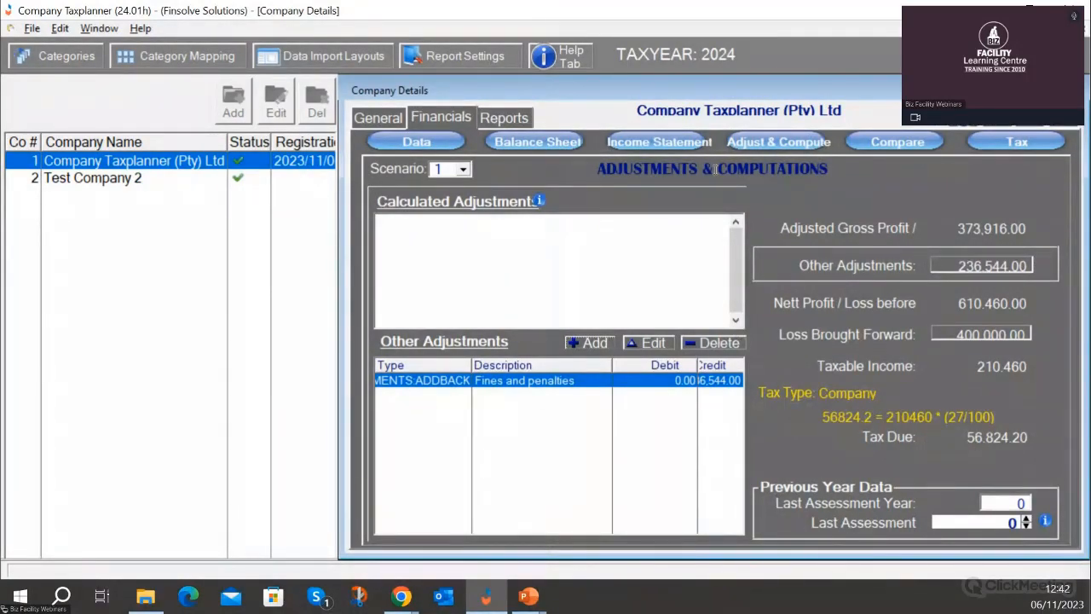
left_click(902, 142)
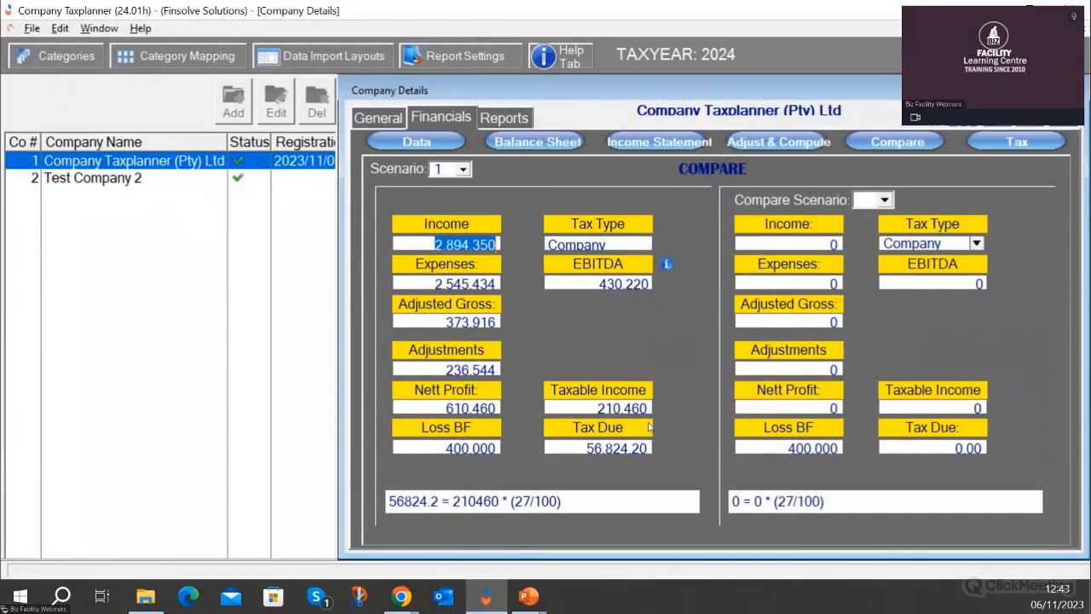
left_click_drag(649, 409, 564, 394)
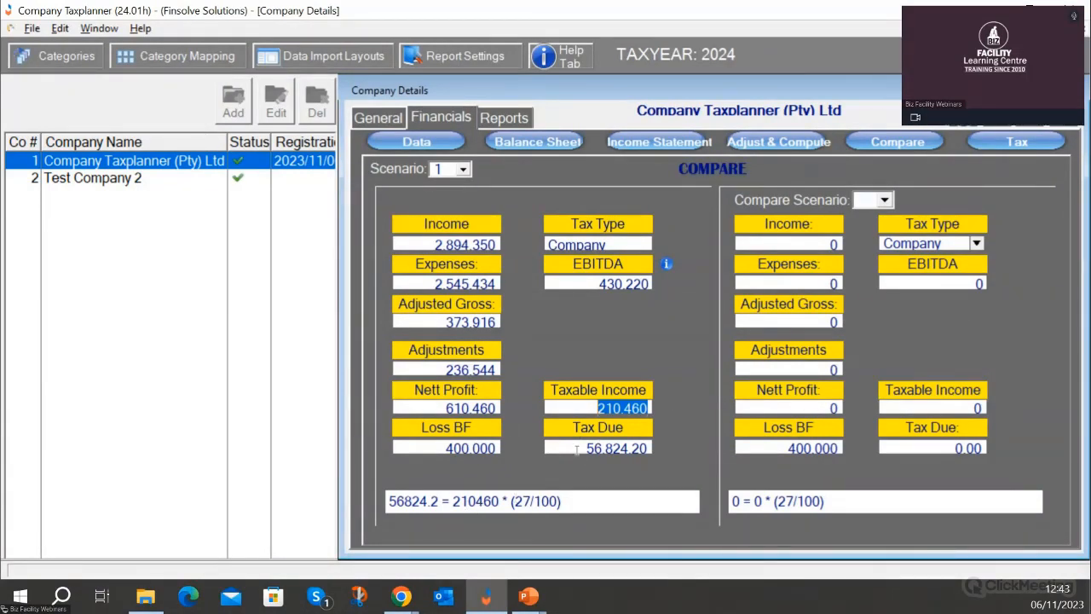
left_click_drag(583, 447, 659, 437)
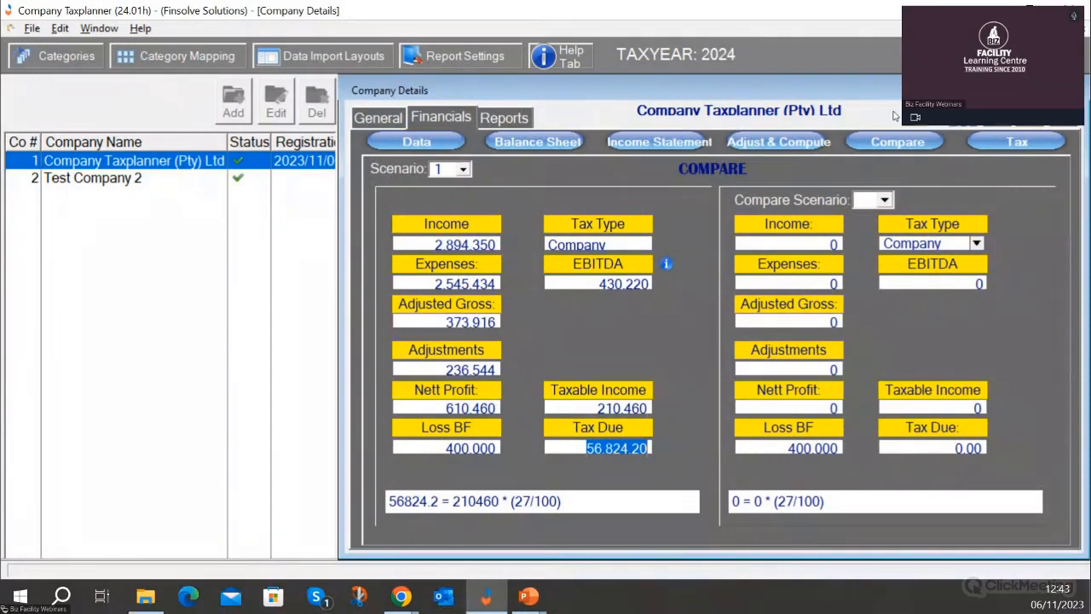
left_click(793, 143)
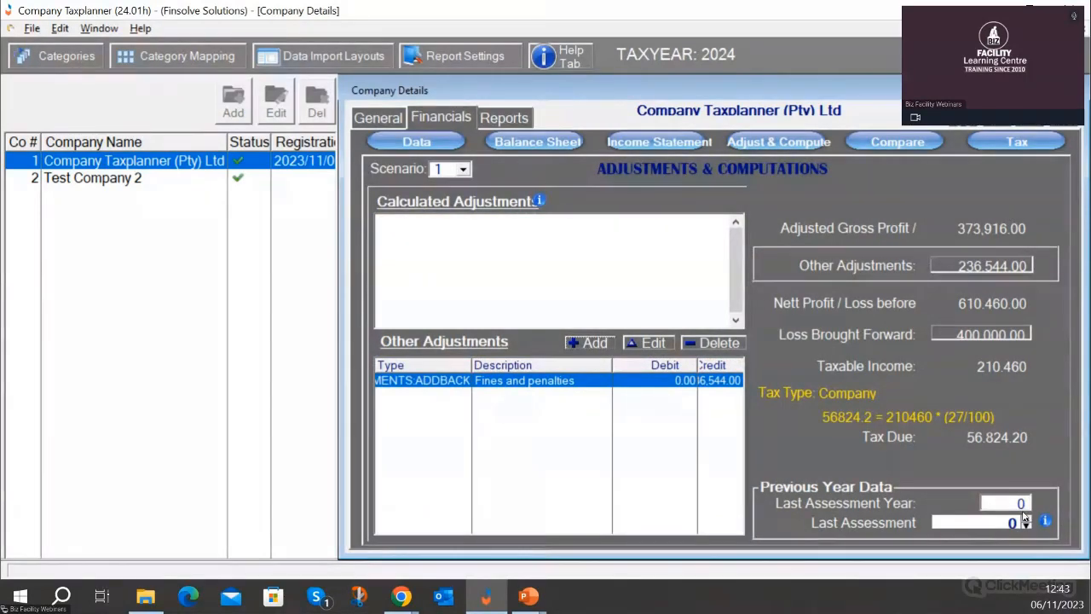
Open the scenario comparison and choose scenario 2 as the Compare Scenario
left_click(900, 142)
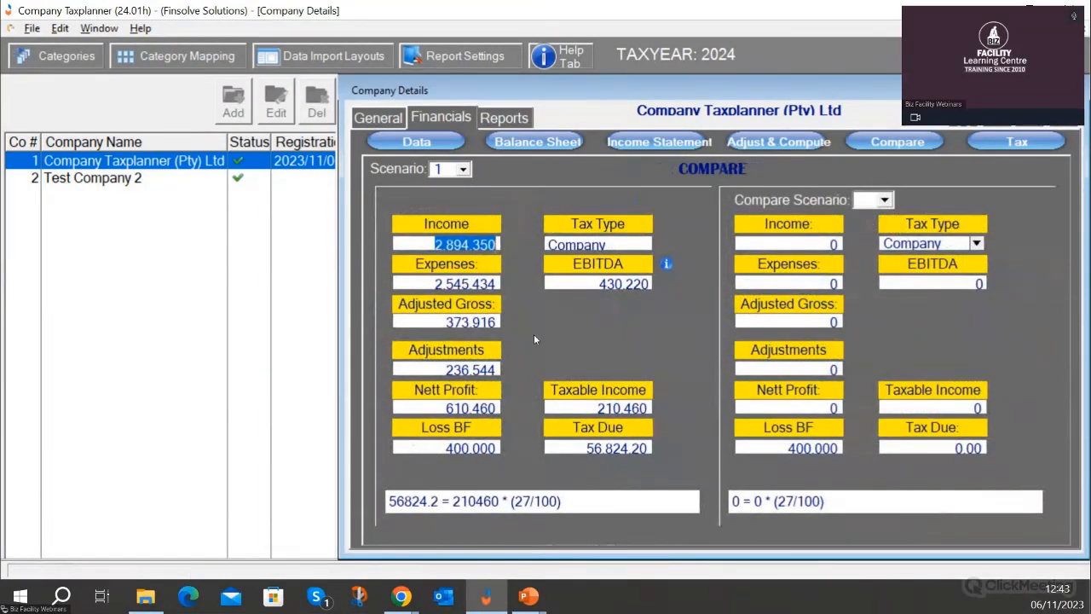
left_click(885, 198)
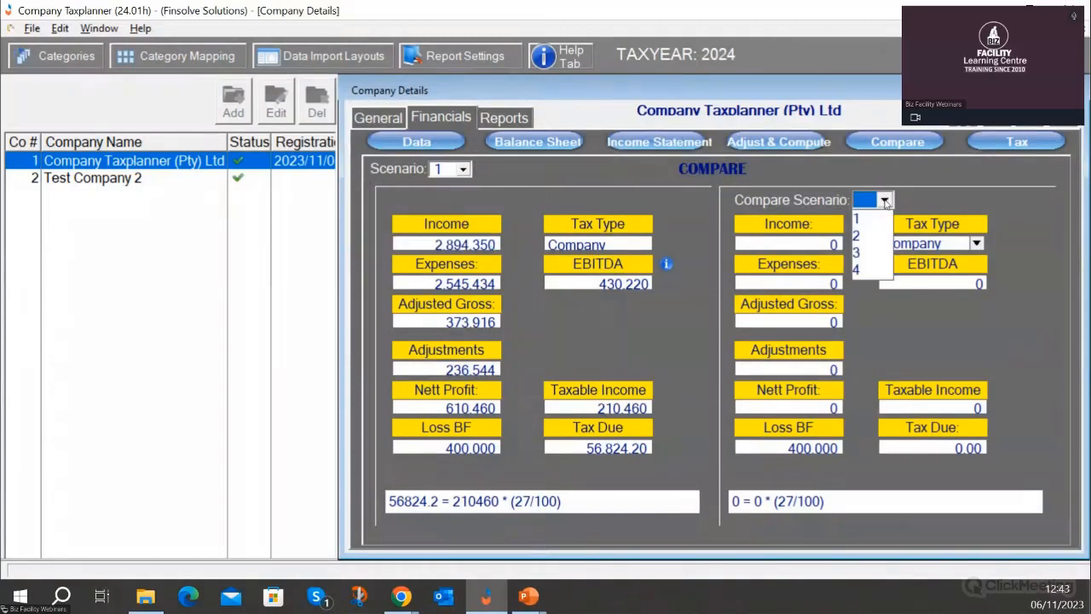
left_click(859, 232)
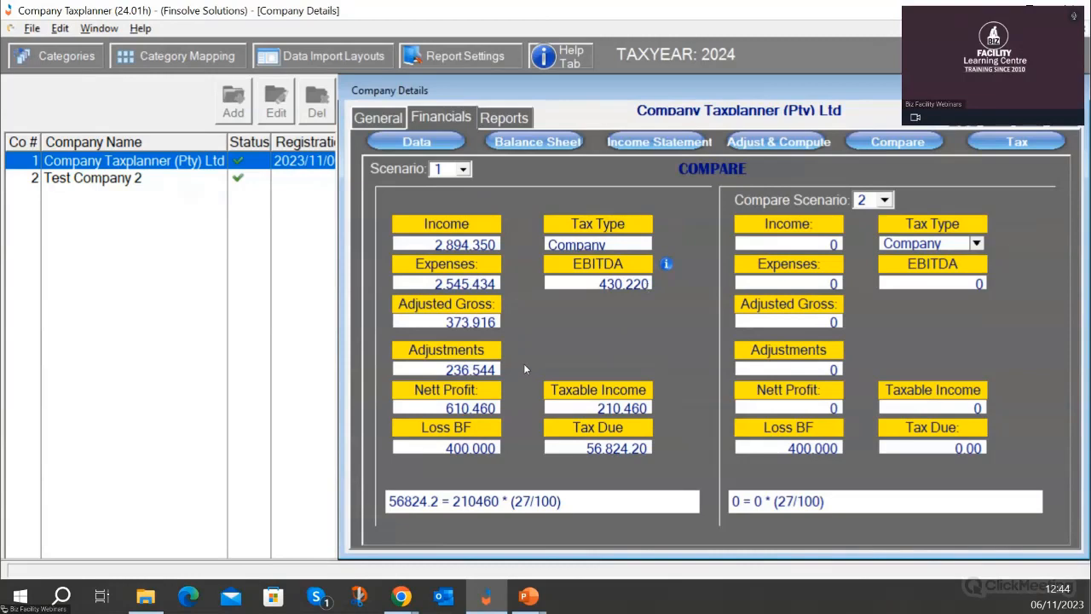
Check the income and expense entries in scenario 1's income statement
left_click(501, 117)
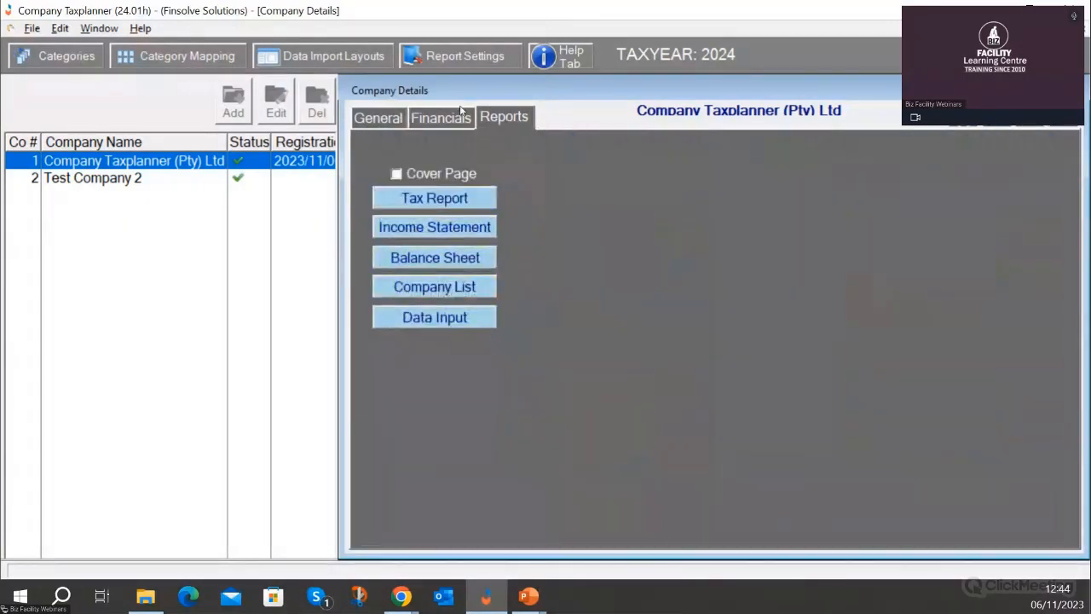
left_click(450, 119)
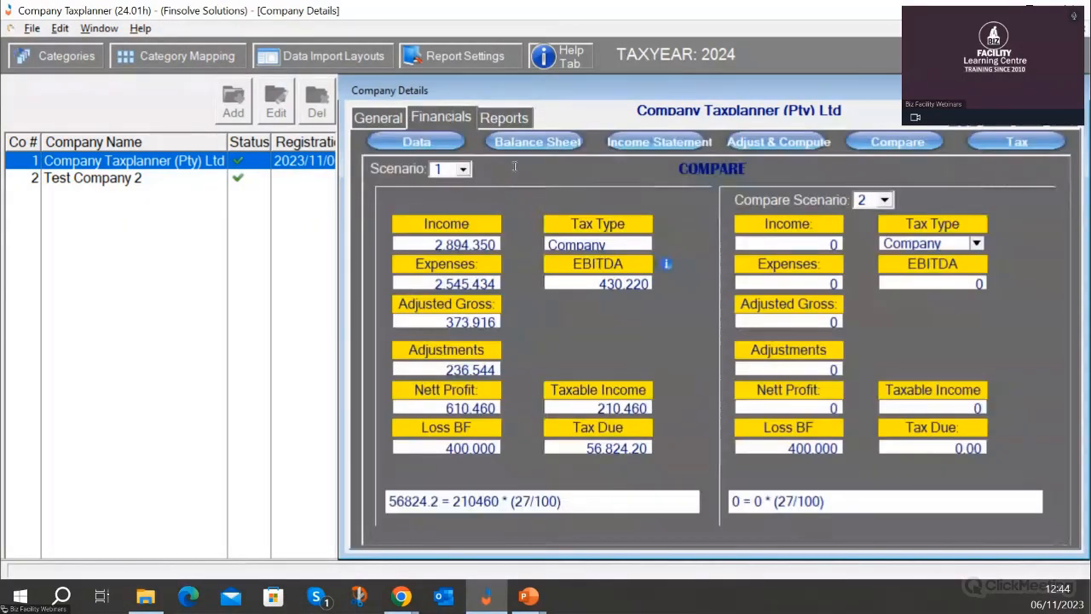
left_click(649, 140)
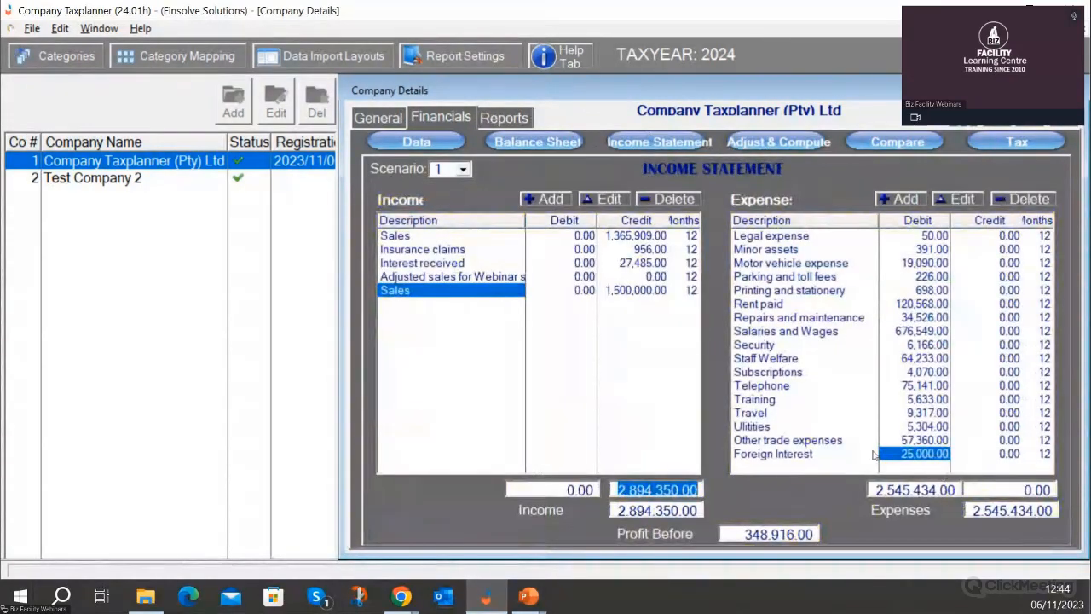
Generate the Tax Report without a cover page and read through its first page from revenue to profit after tax
left_click(510, 119)
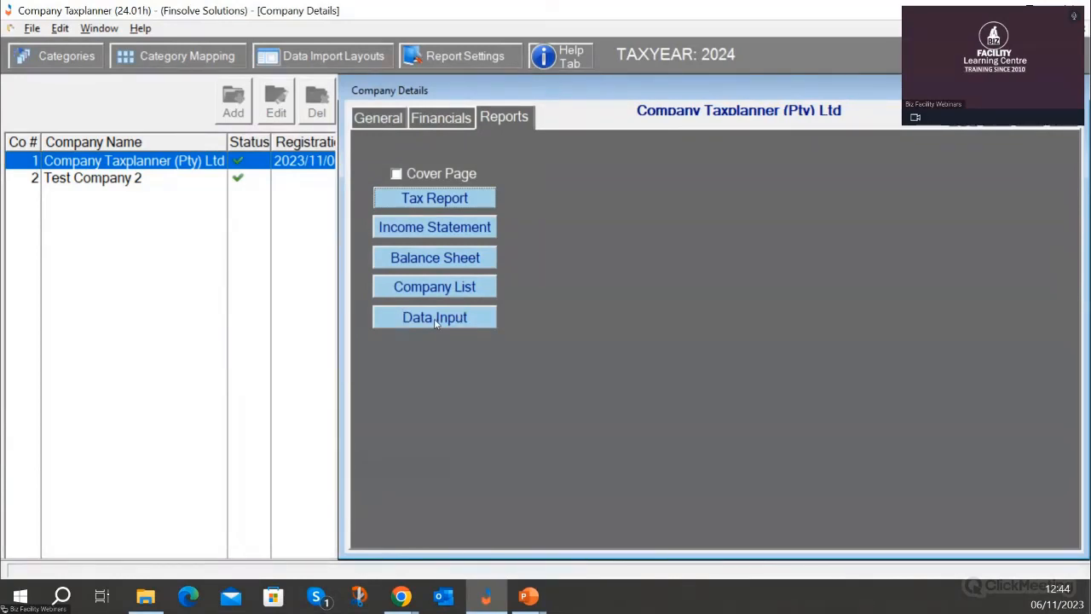
left_click(440, 197)
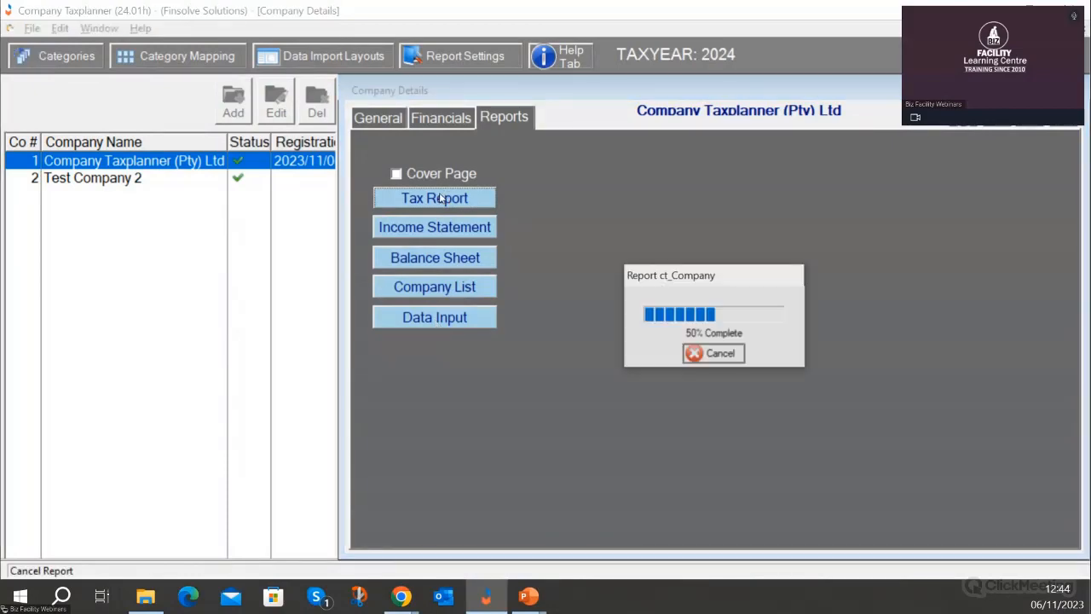
scroll(546, 285, "down", 3)
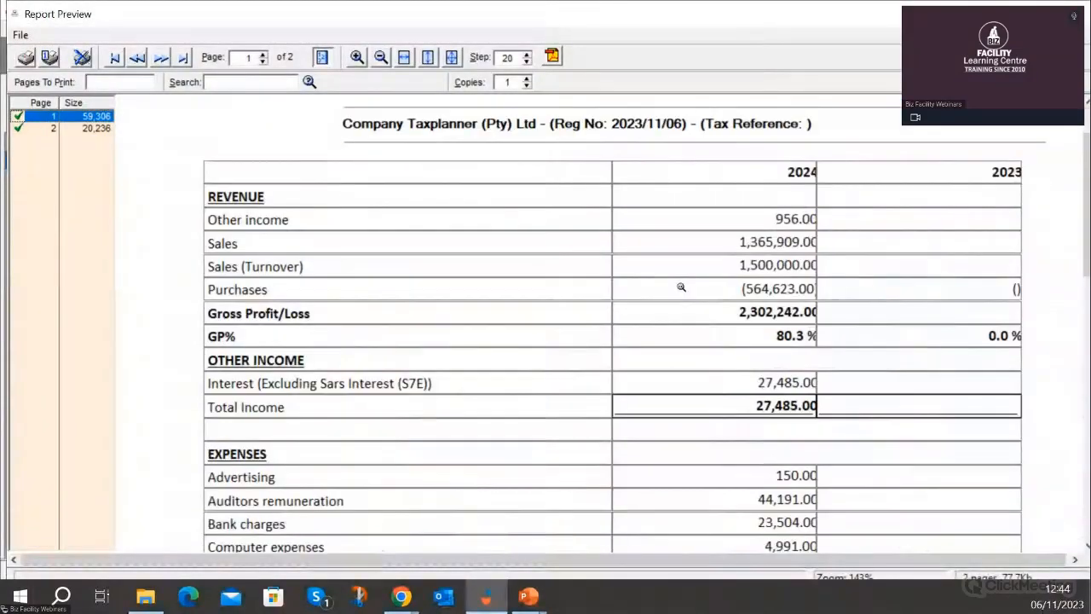
scroll(577, 256, "up", 3)
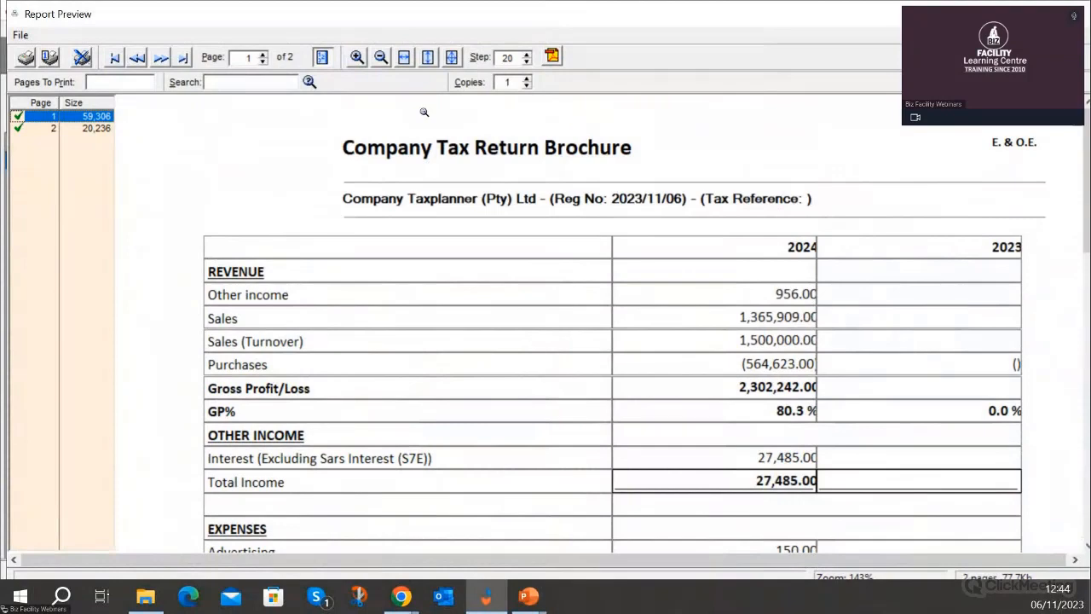
scroll(642, 285, "down", 1)
scroll(641, 286, "down", 15)
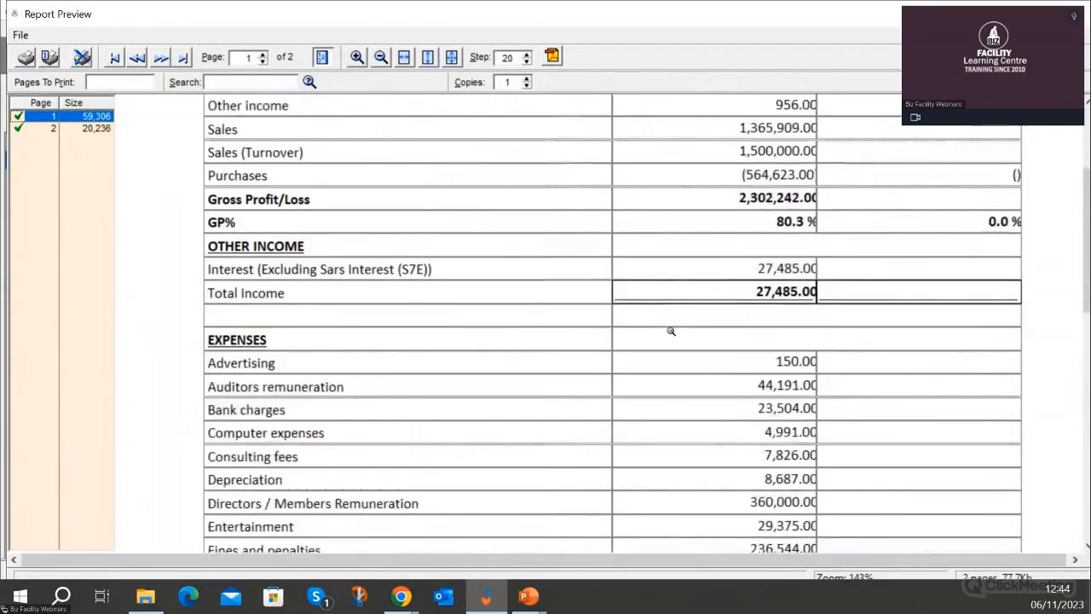
scroll(683, 383, "down", 5)
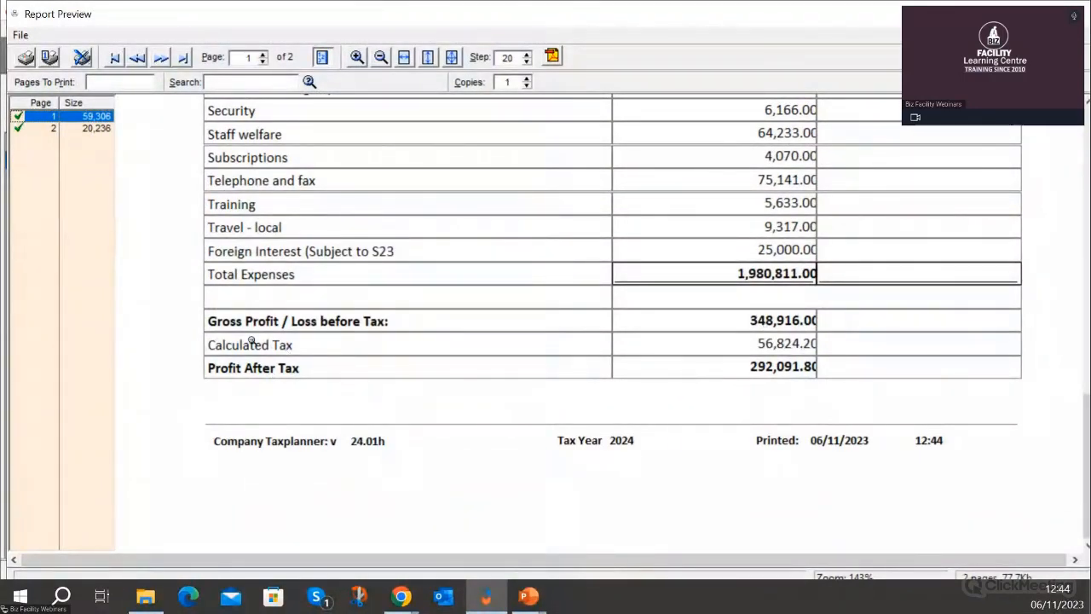
Look over the tax computation on page 2 of the Tax Report
left_click(100, 128)
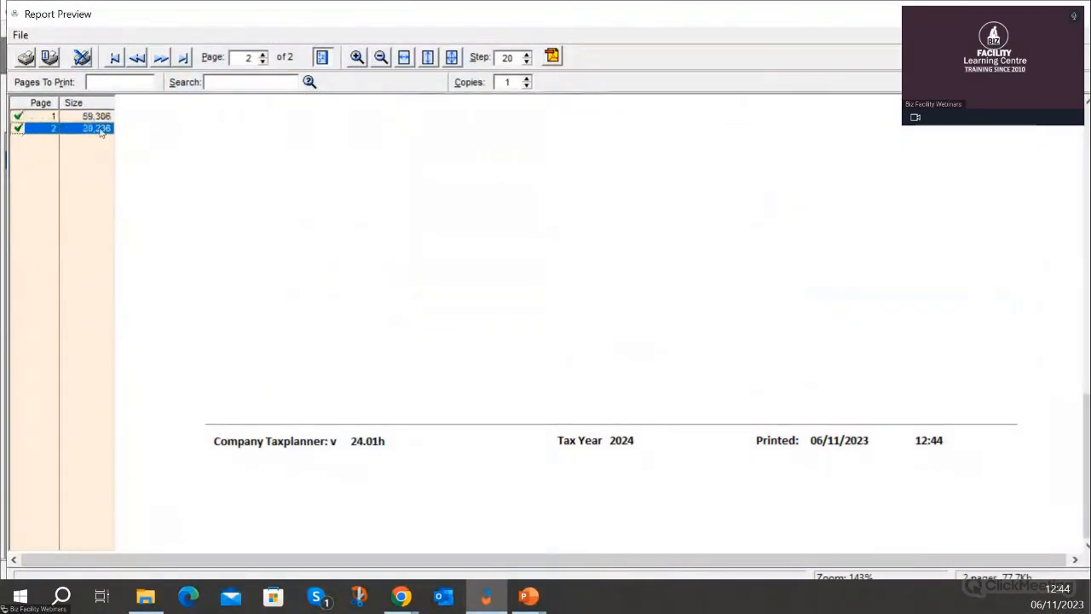
scroll(418, 272, "up", 10)
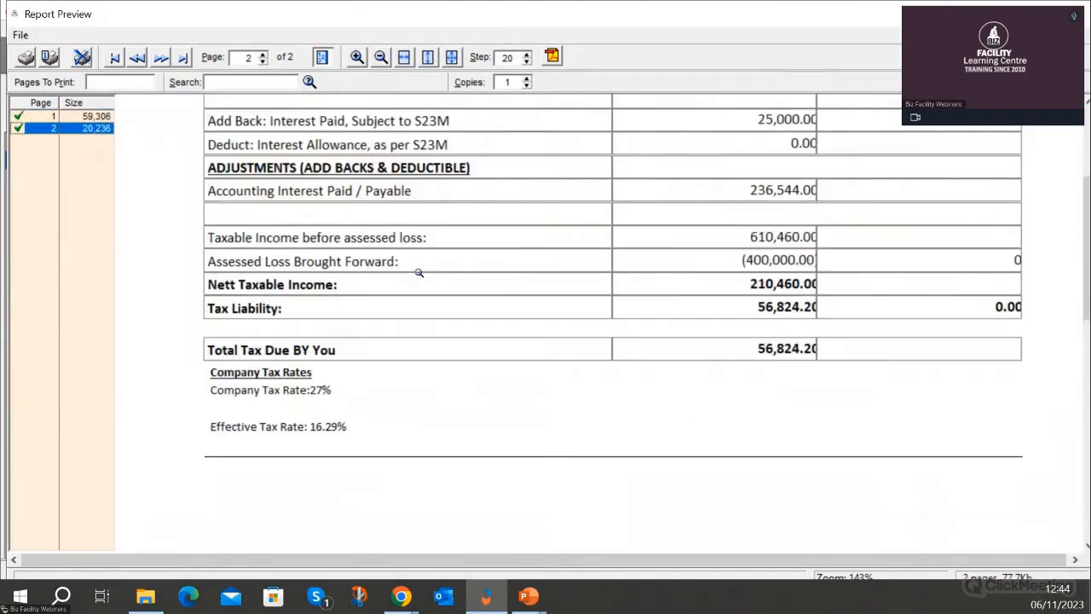
scroll(410, 230, "down", 1)
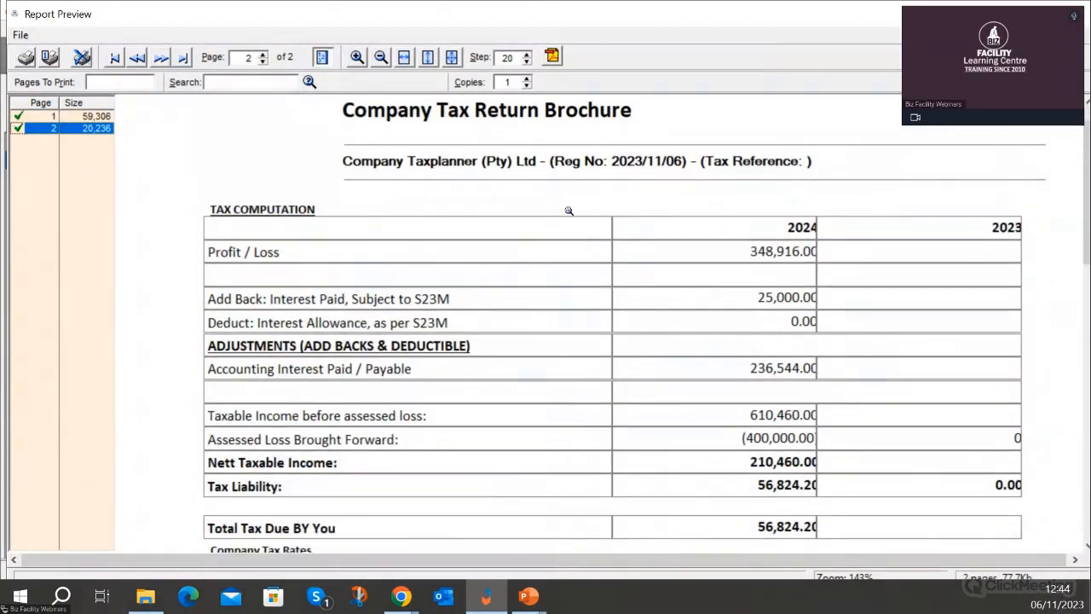
scroll(590, 257, "up", 1)
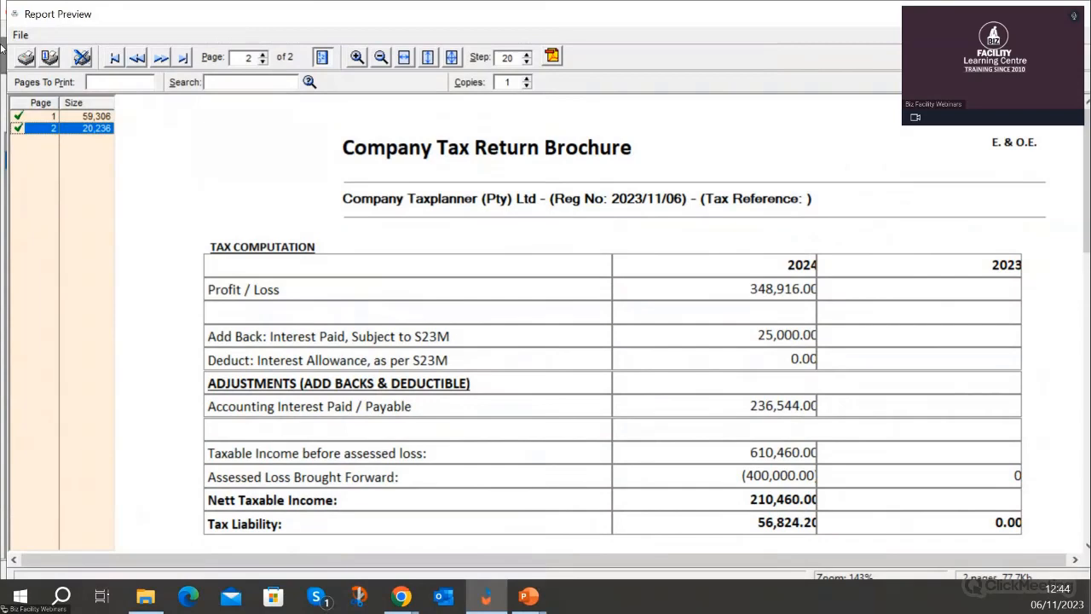
Recheck the expenses and the profit after tax on page 1 of the report
left_click(77, 116)
scroll(677, 288, "down", 10)
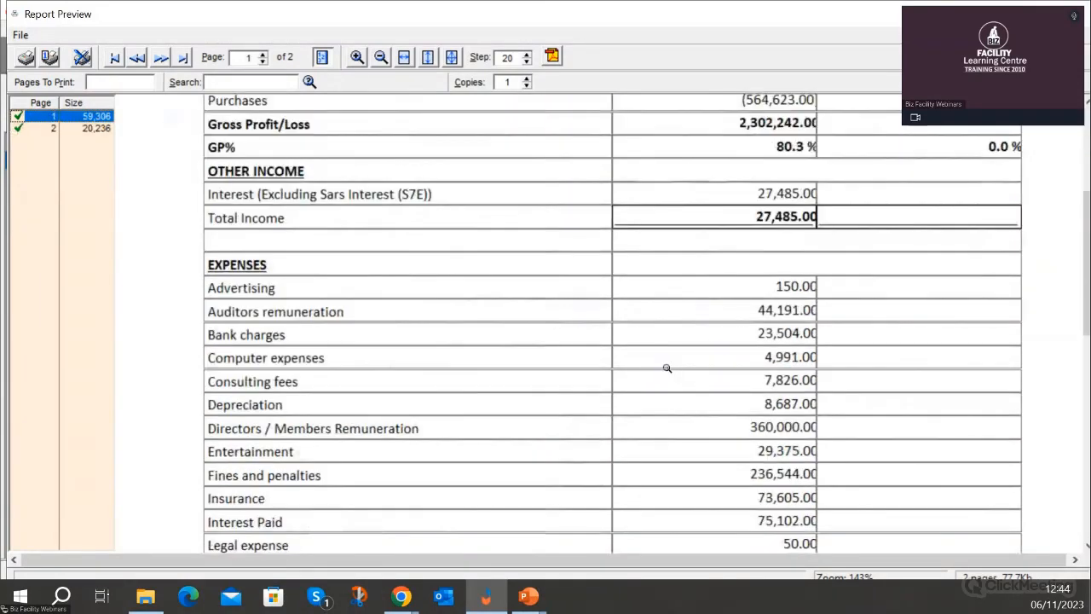
scroll(667, 368, "down", 6)
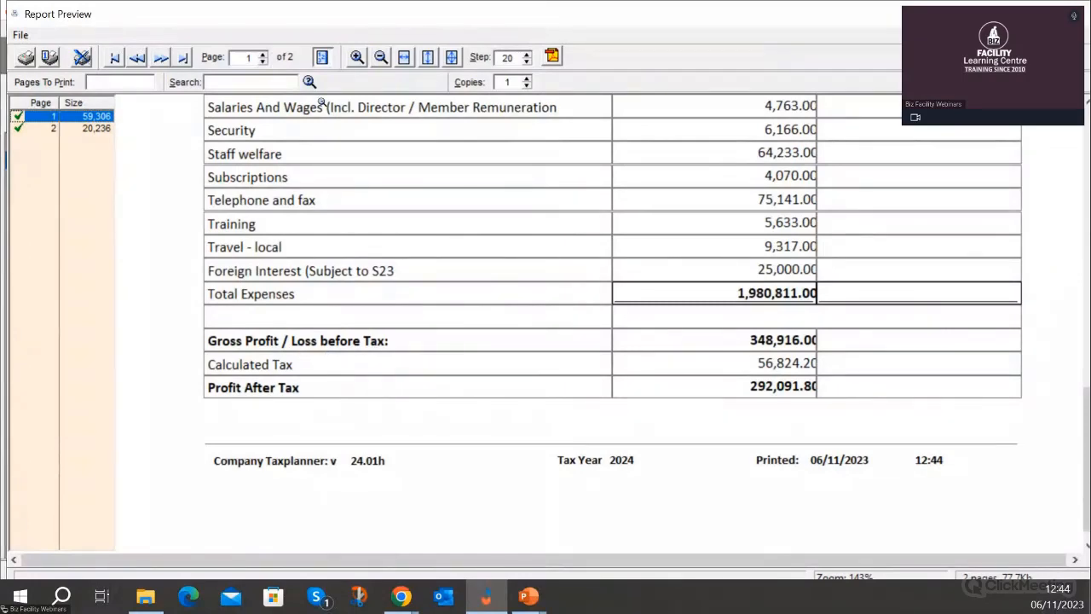
Examine the S23M interest lines, add-backs, assessed loss, tax liability and tax rates on page 2 of the report
left_click(98, 127)
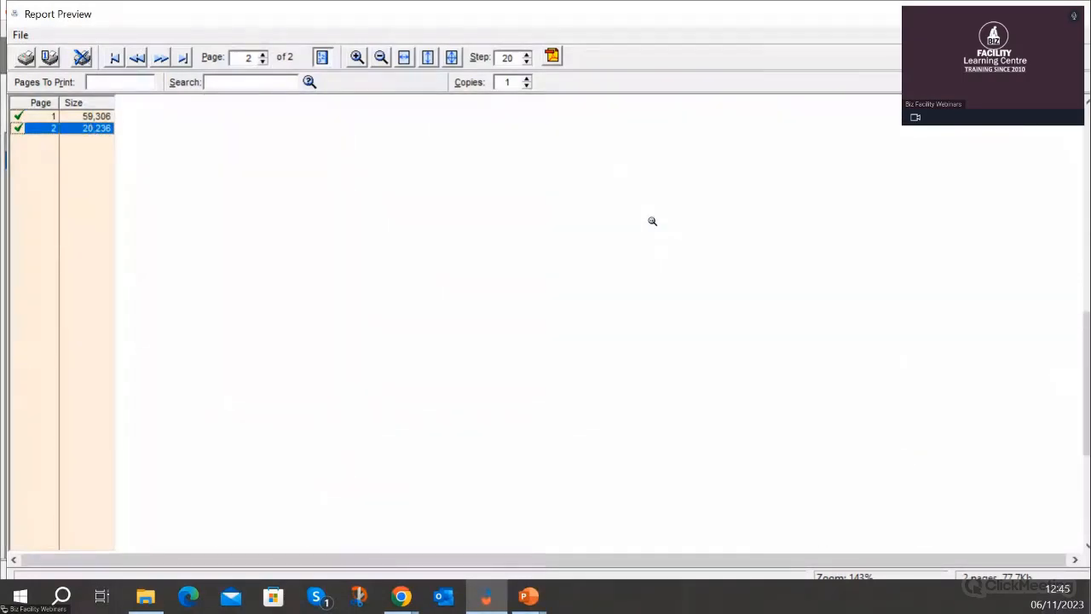
scroll(652, 221, "up", 5)
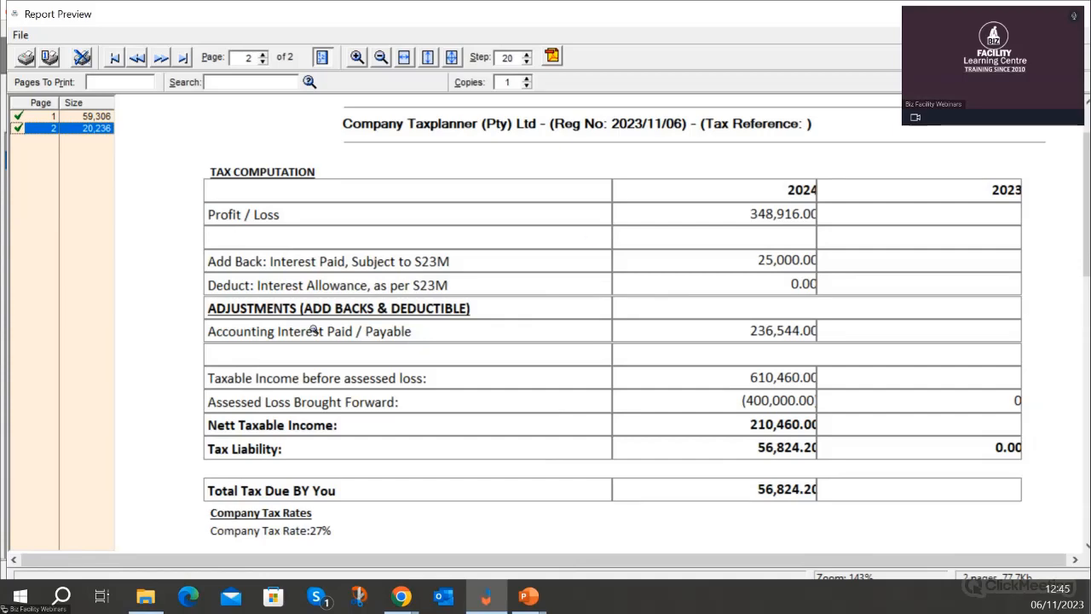
scroll(723, 298, "down", 1)
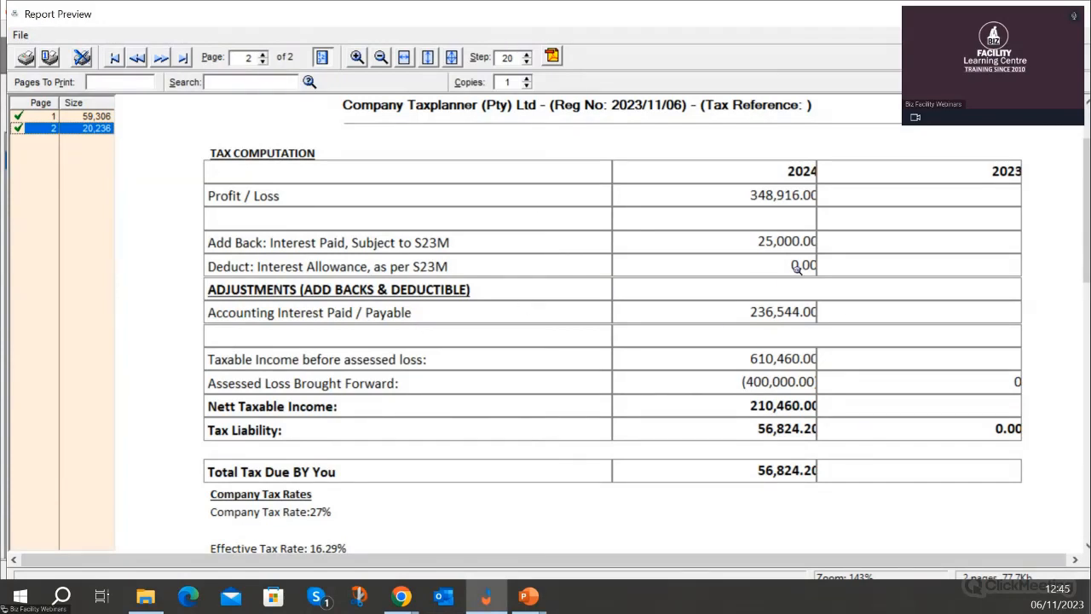
scroll(552, 291, "down", 1)
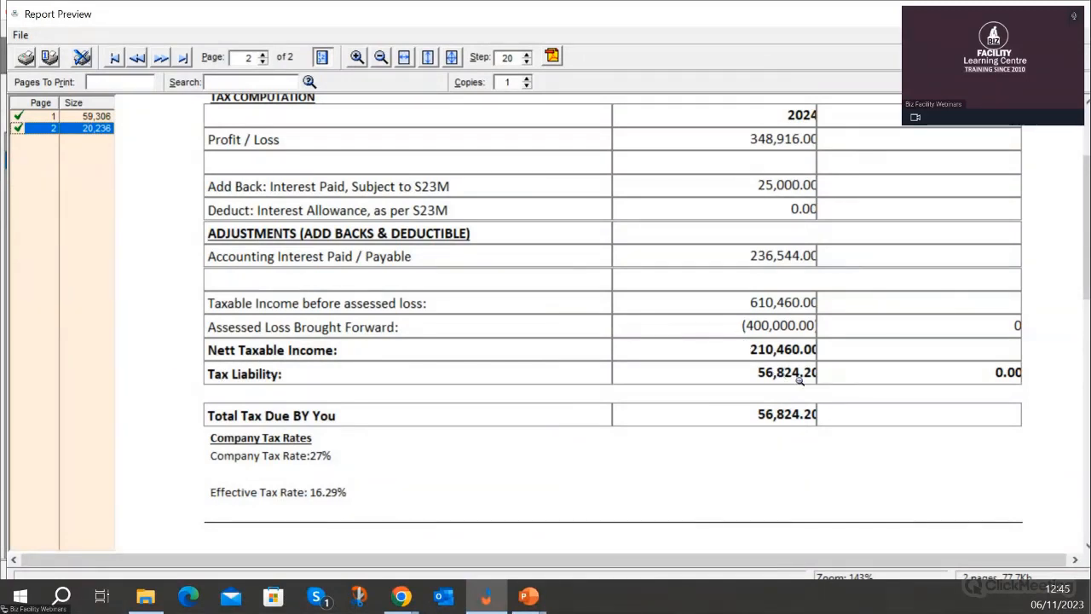
scroll(844, 351, "up", 1)
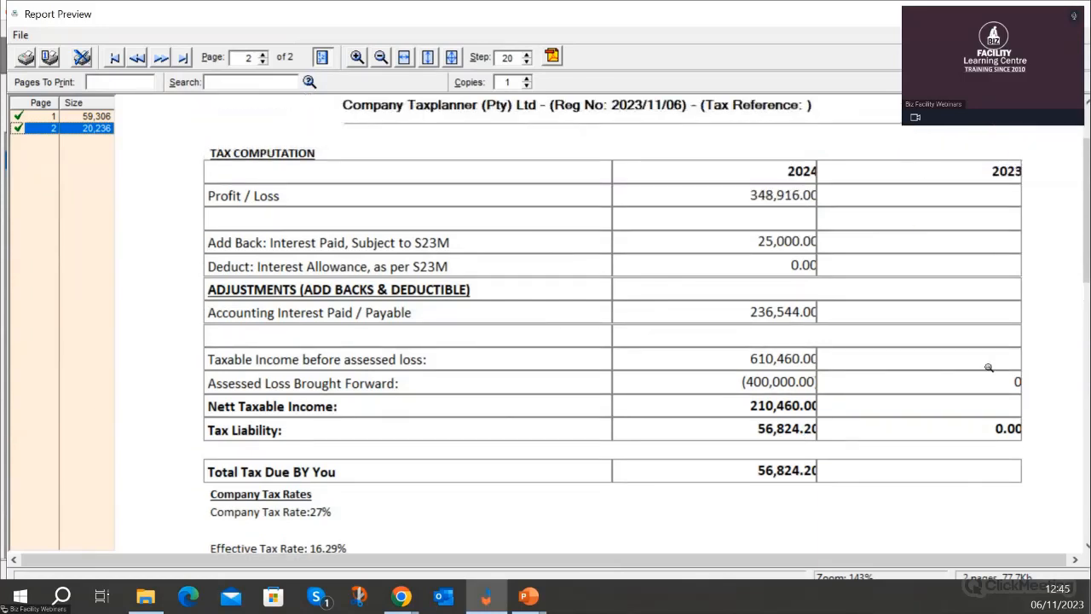
scroll(938, 314, "down", 1)
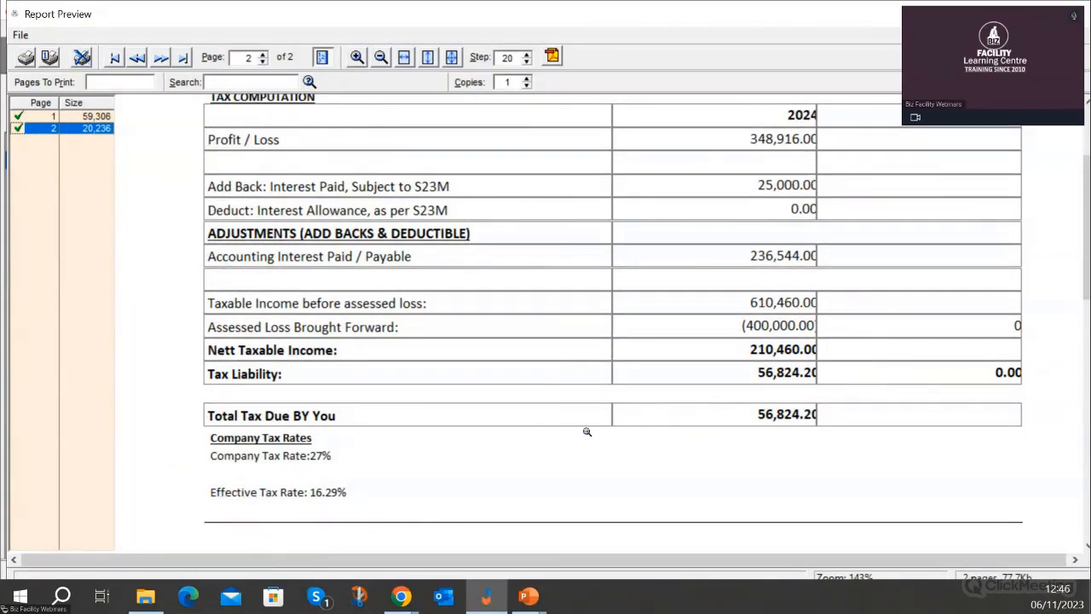
scroll(480, 326, "up", 3)
scroll(485, 333, "down", 3)
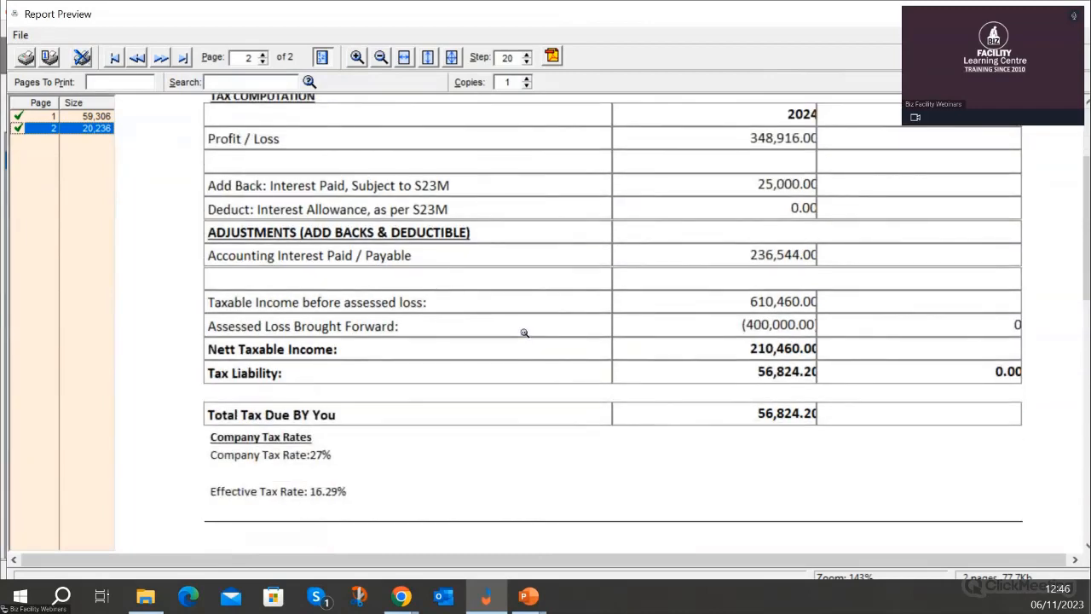
scroll(524, 333, "up", 2)
scroll(526, 334, "down", 1)
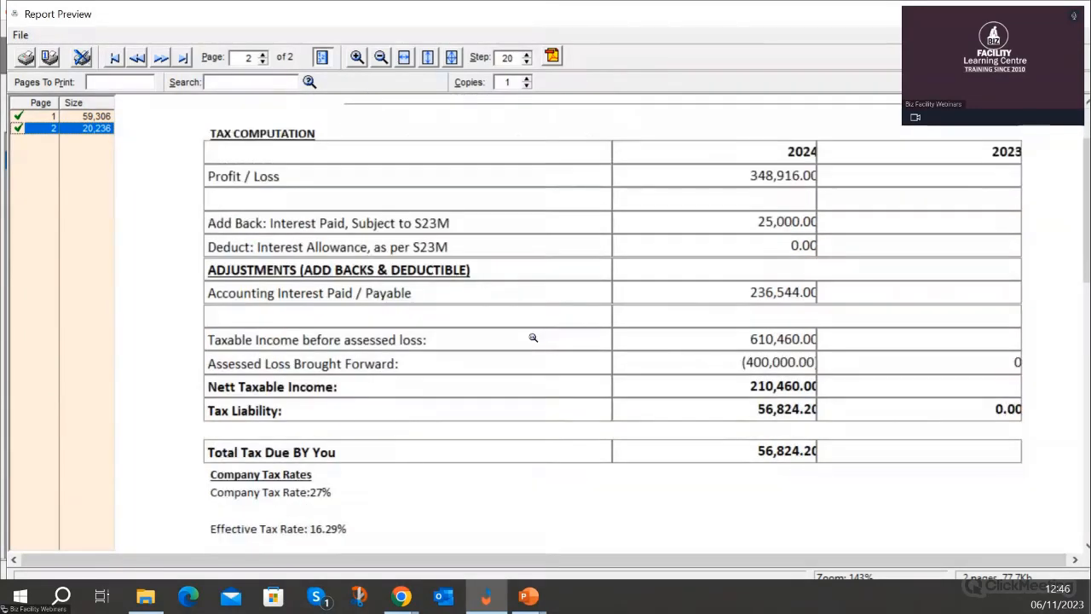
scroll(527, 334, "up", 2)
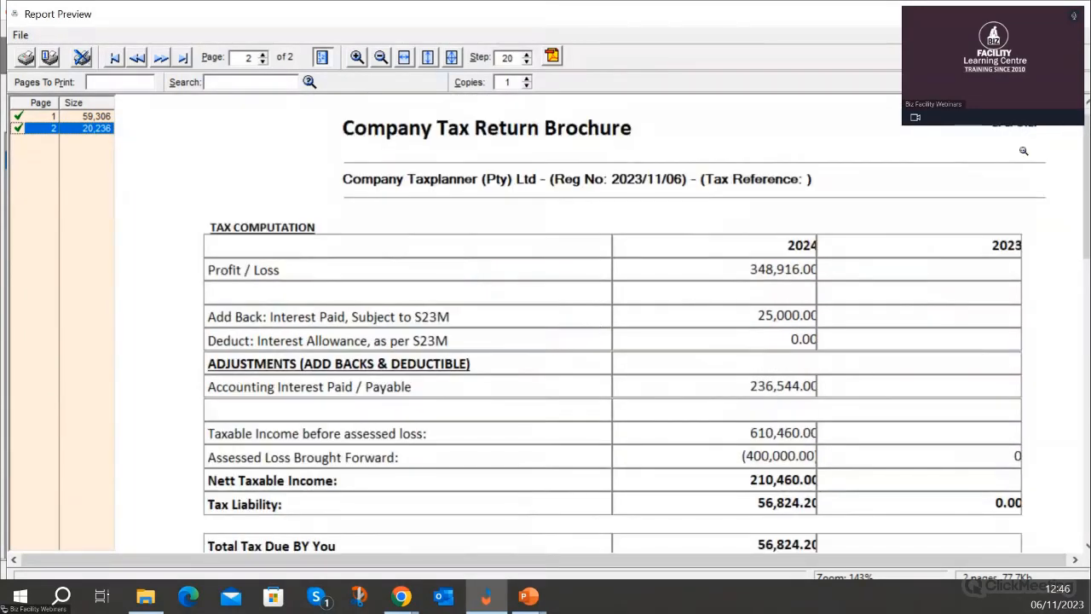
Close the report preview and check the company's Adjustments & Computations figures
left_click(1078, 14)
left_click(451, 120)
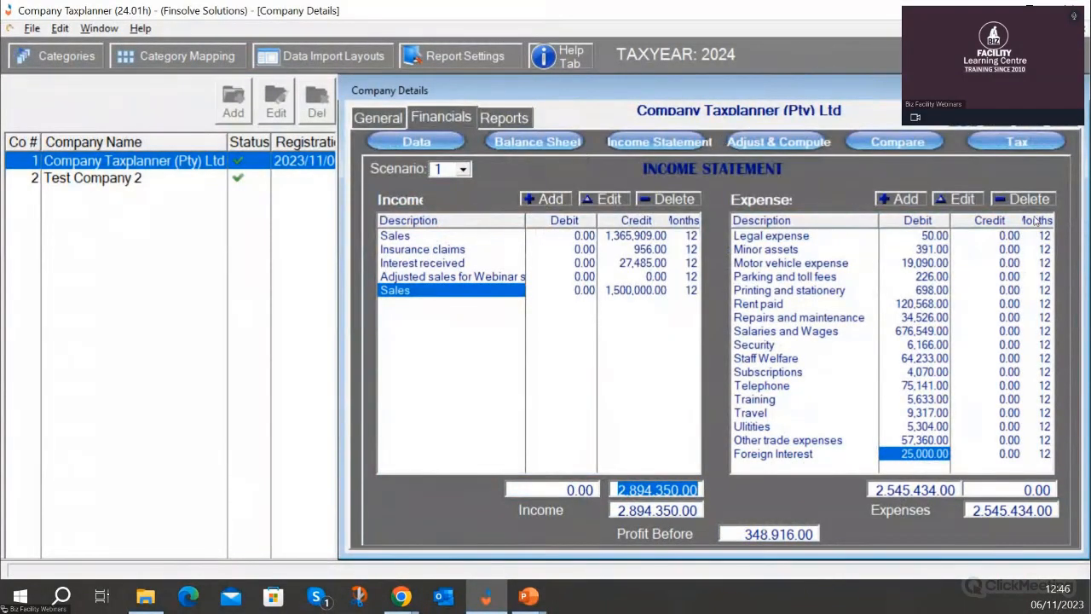
left_click(780, 142)
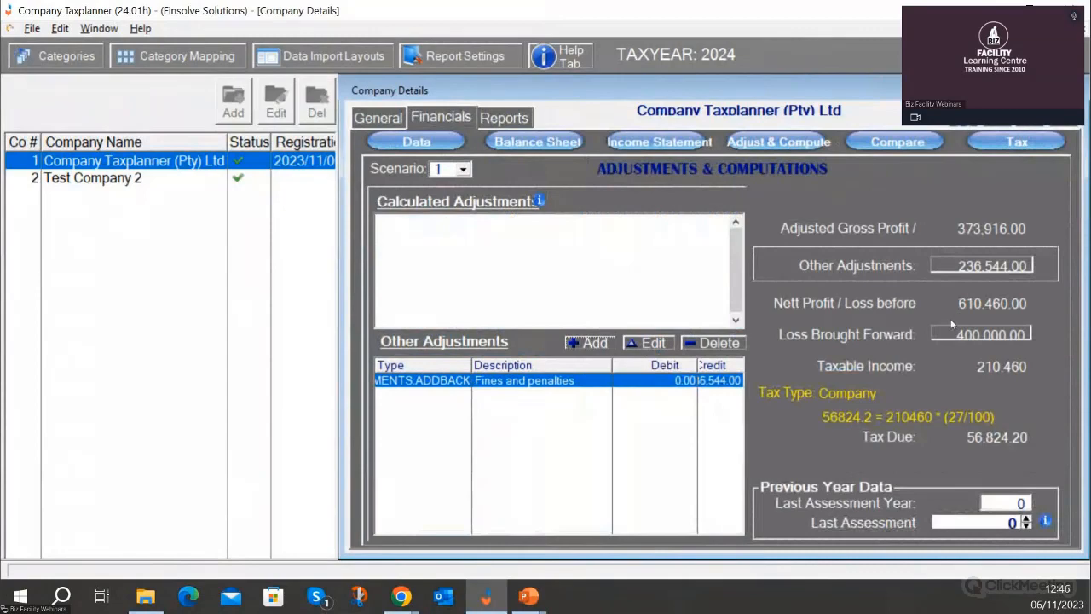
Set the amount of the last Sales entry in the income statement to 15,000,000 and open the scenario comparison
left_click(659, 141)
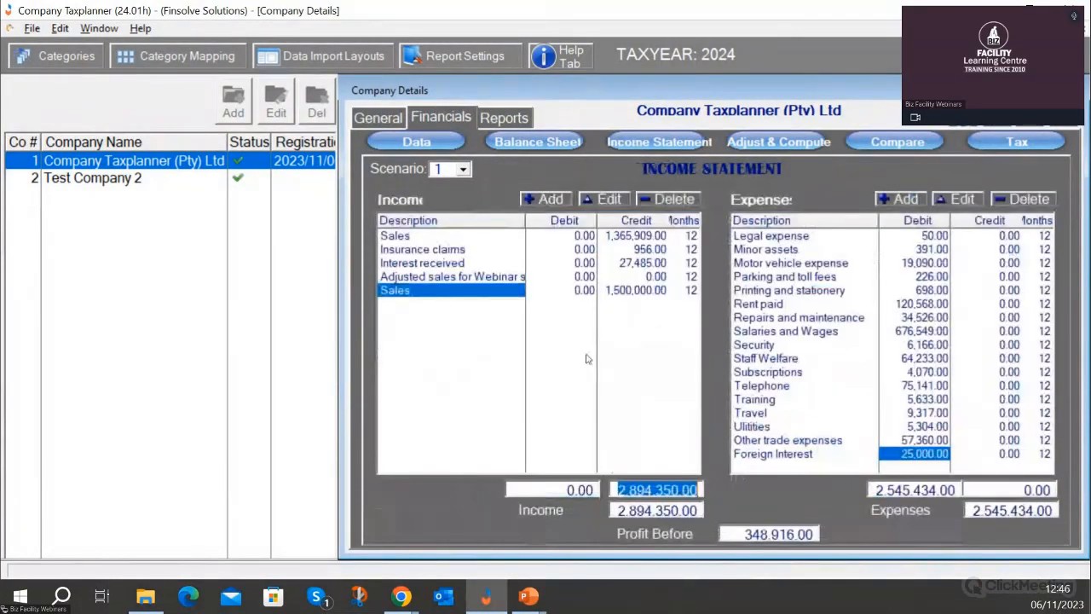
left_click(617, 291)
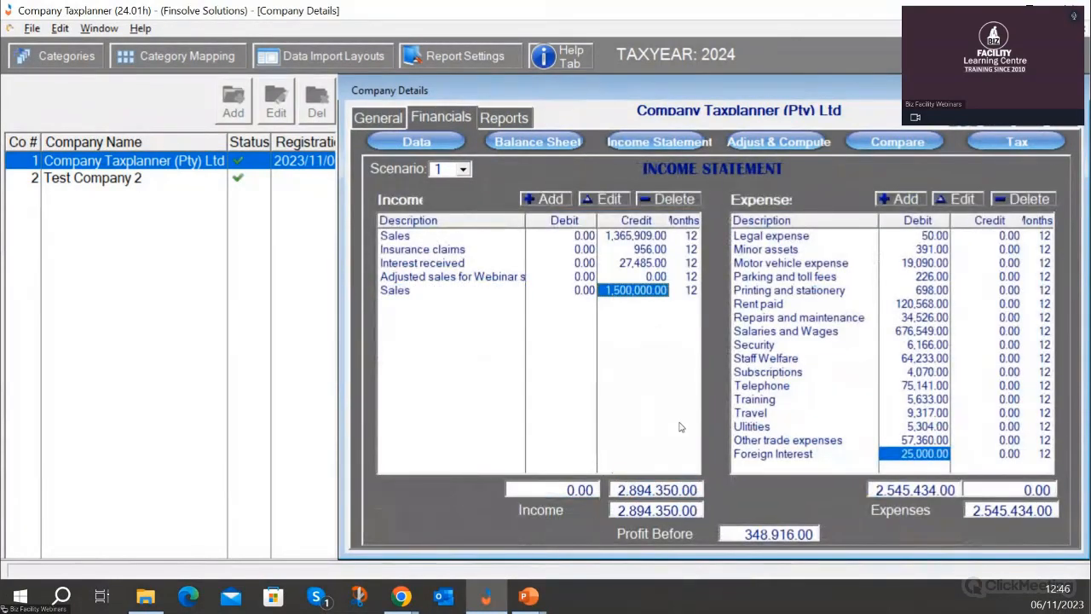
double_click(590, 293)
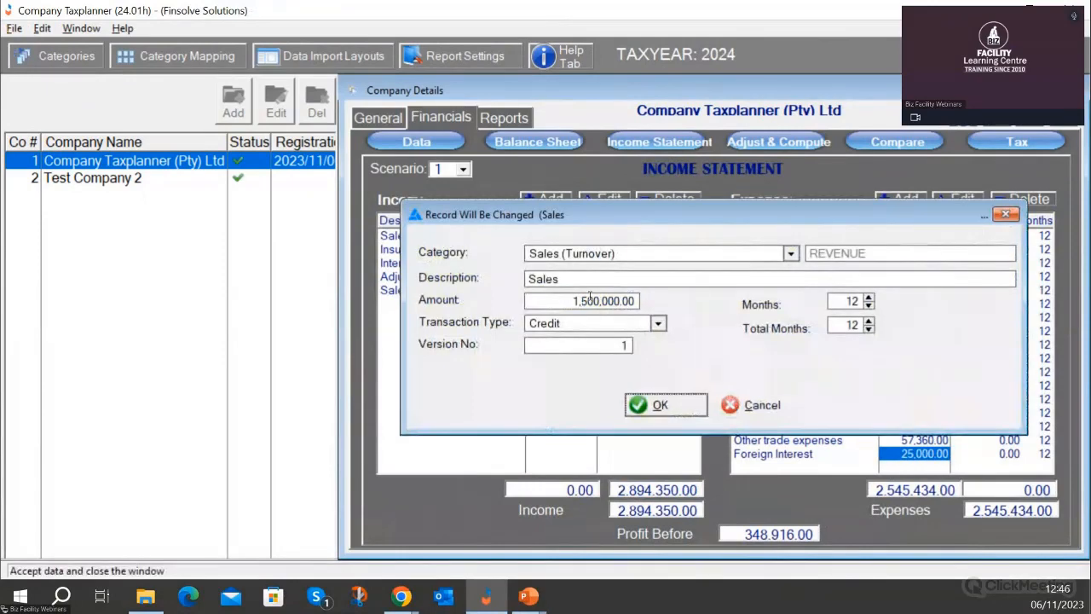
left_click(590, 299)
type("0")
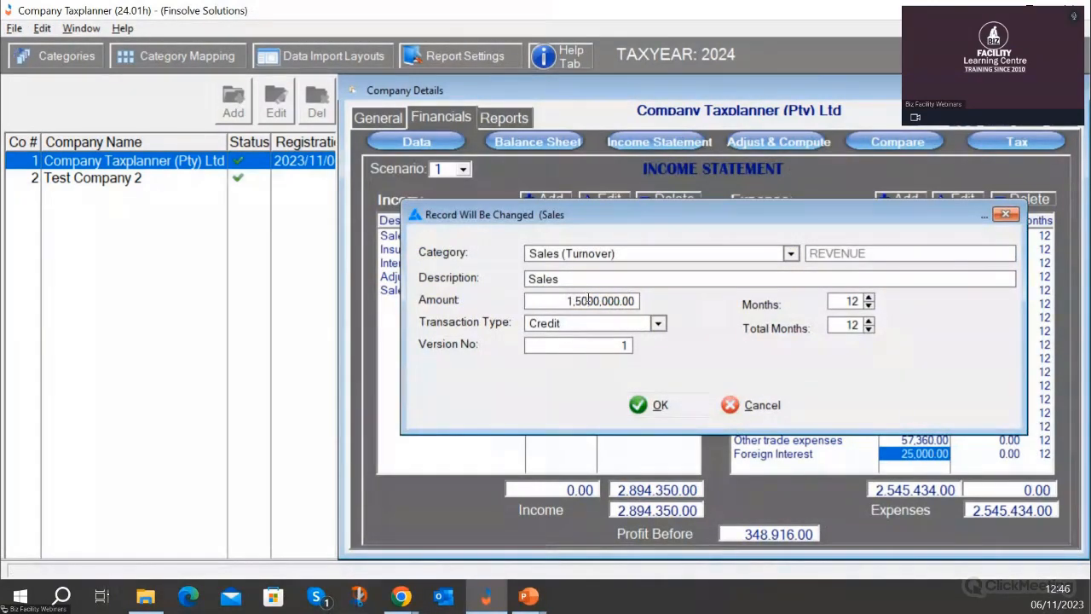
left_click(661, 405)
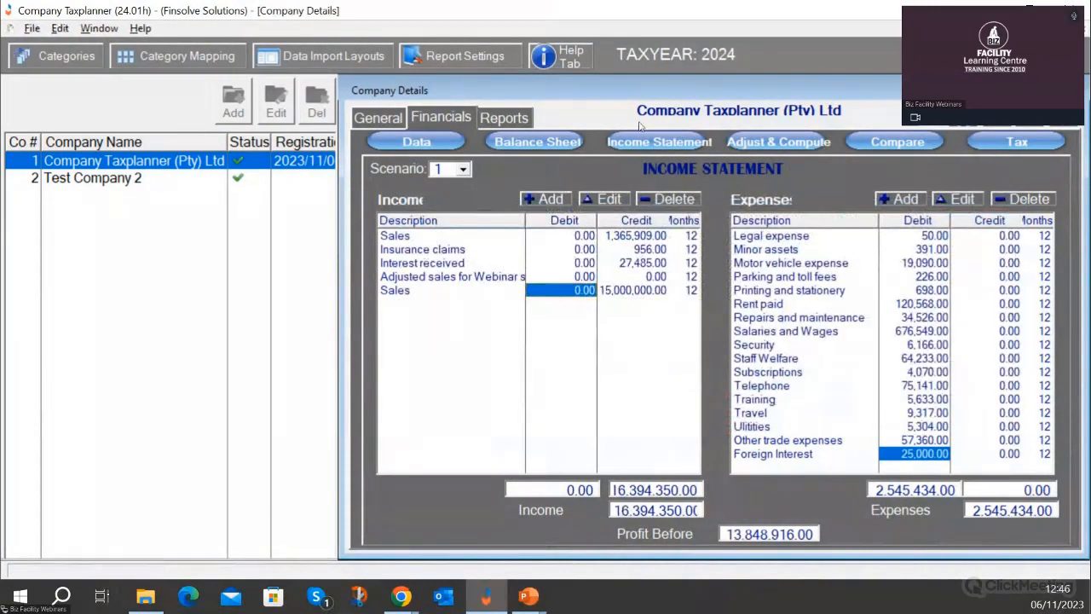
left_click(878, 145)
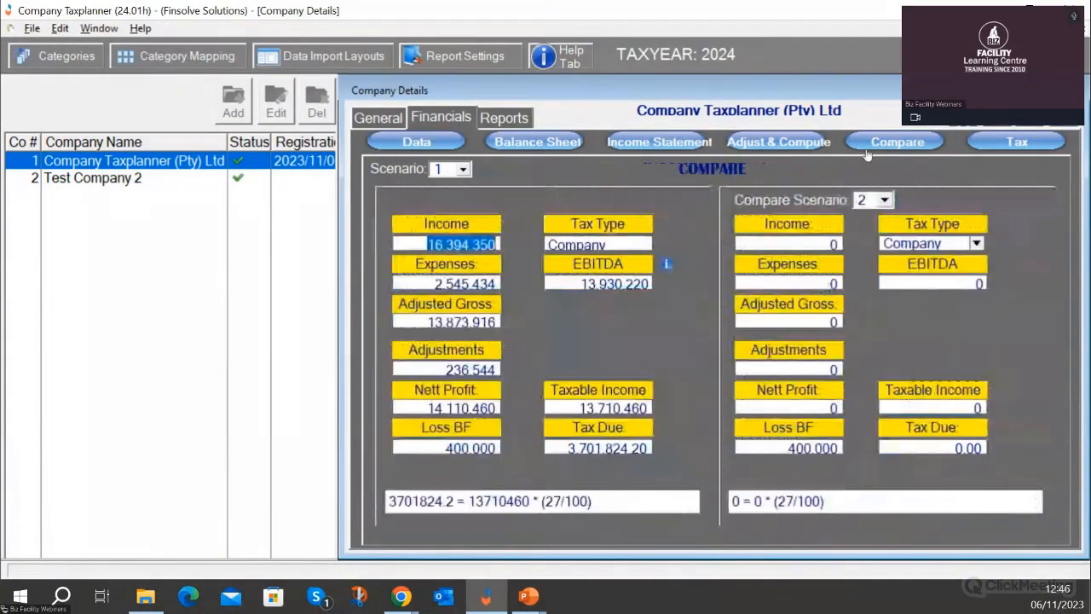
Check the Adjustments & Computations figures and preview the Tax Report down to the profit after tax on page 1
left_click(780, 141)
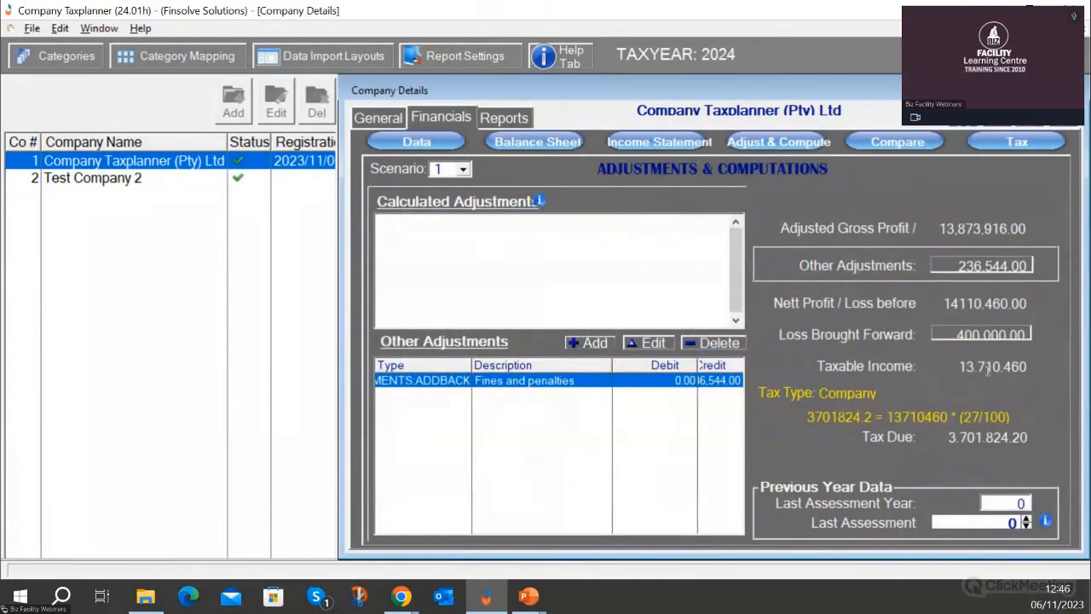
left_click(501, 118)
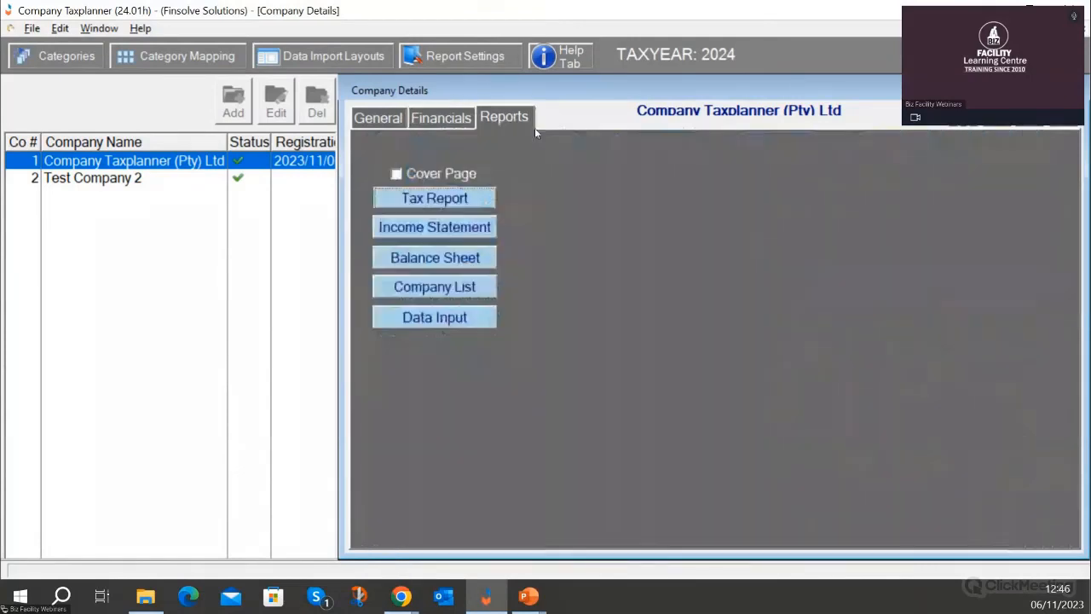
left_click(444, 197)
scroll(691, 396, "down", 15)
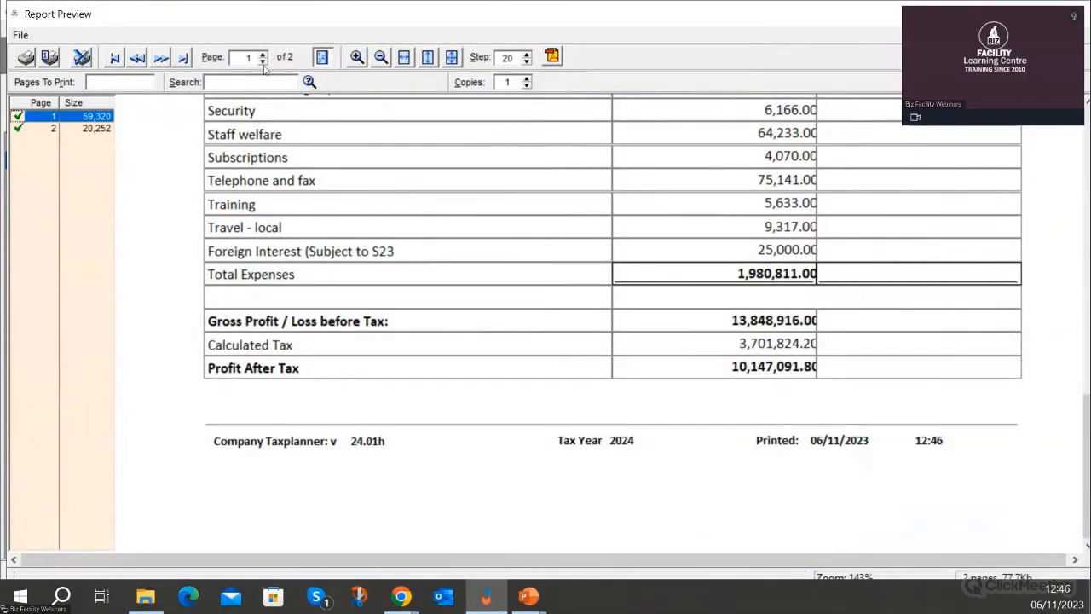
Examine the tax computation on page 2 of the report, close the preview and return to the Loss Brought Forward figure
left_click(62, 130)
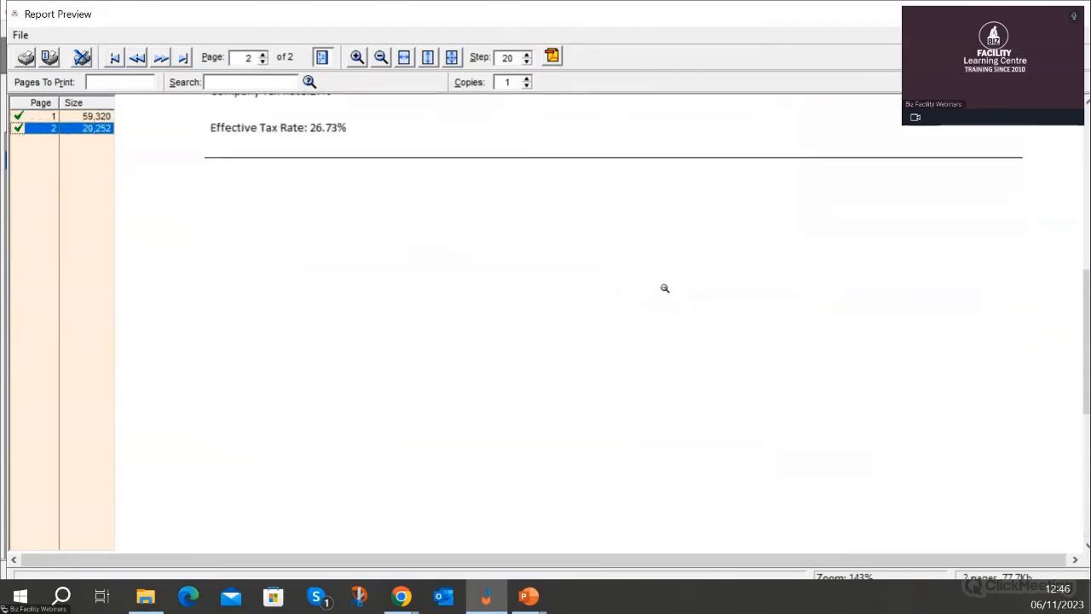
scroll(585, 142, "down", 3)
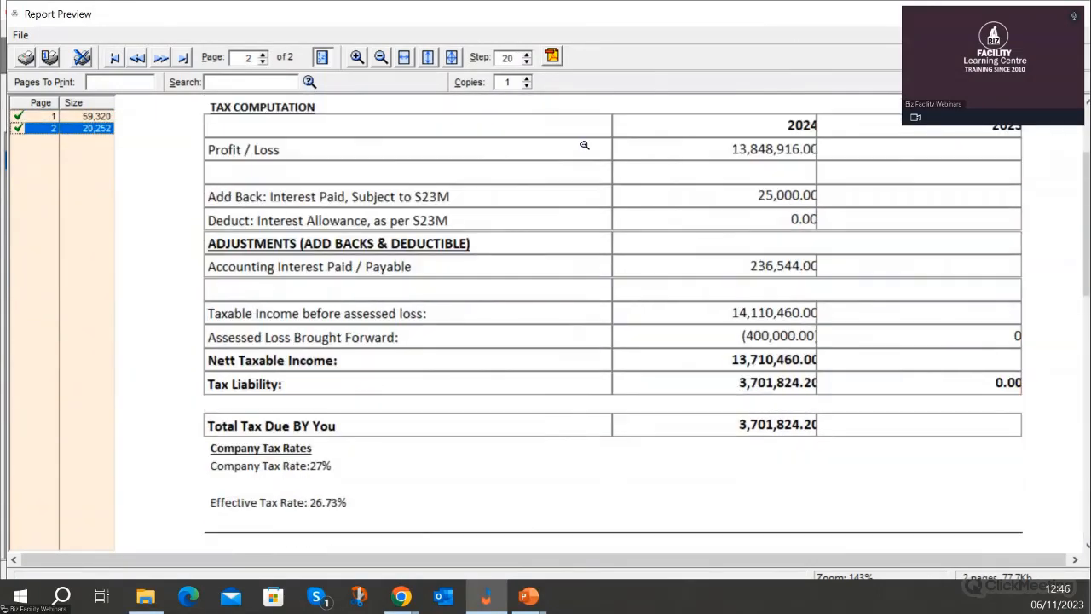
scroll(692, 246, "down", 2)
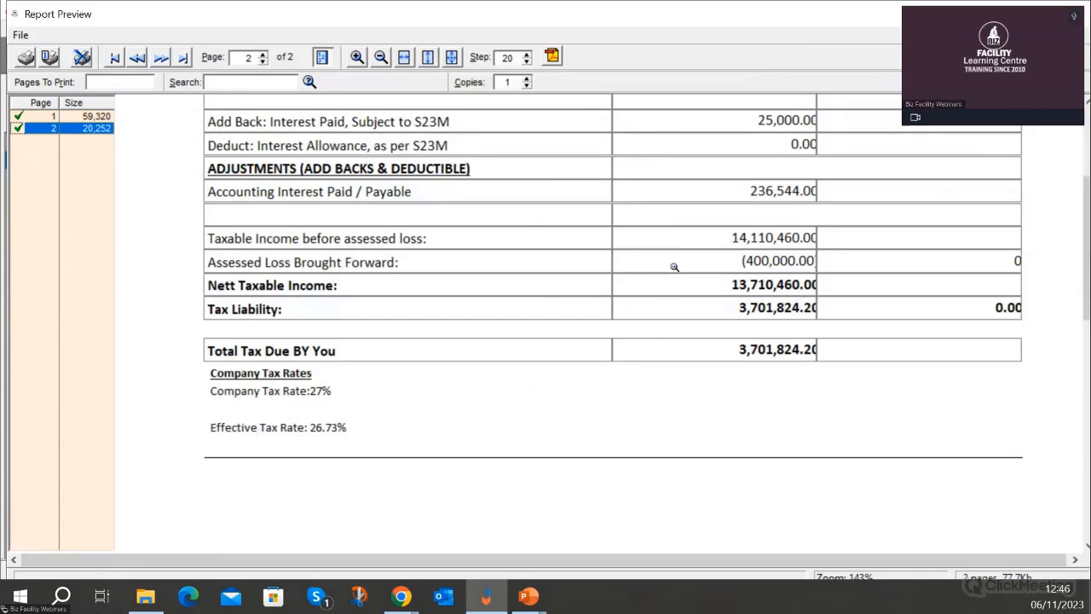
left_click(1076, 12)
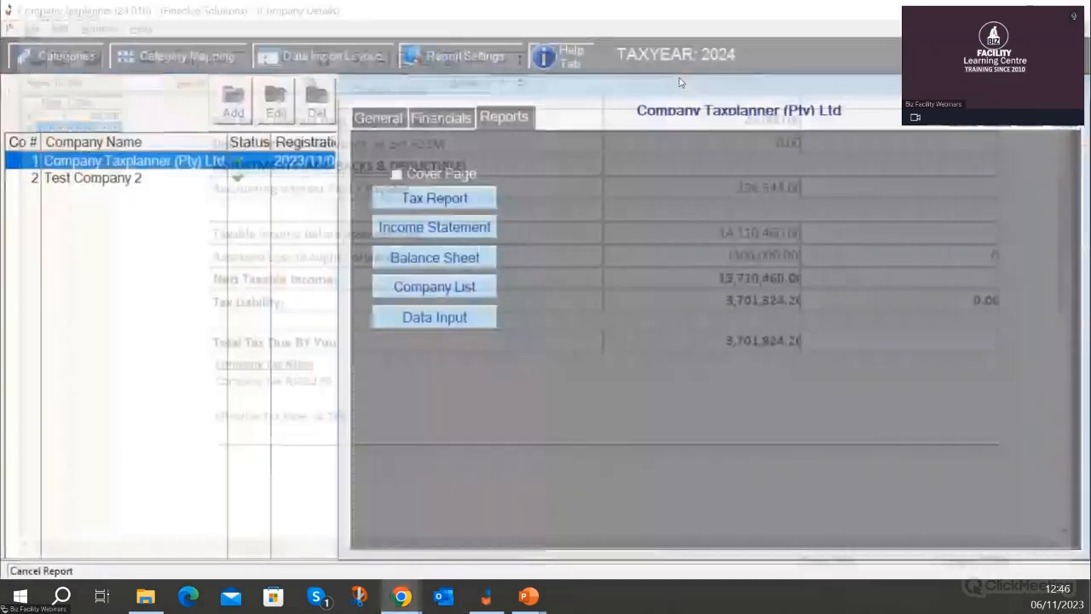
left_click(441, 116)
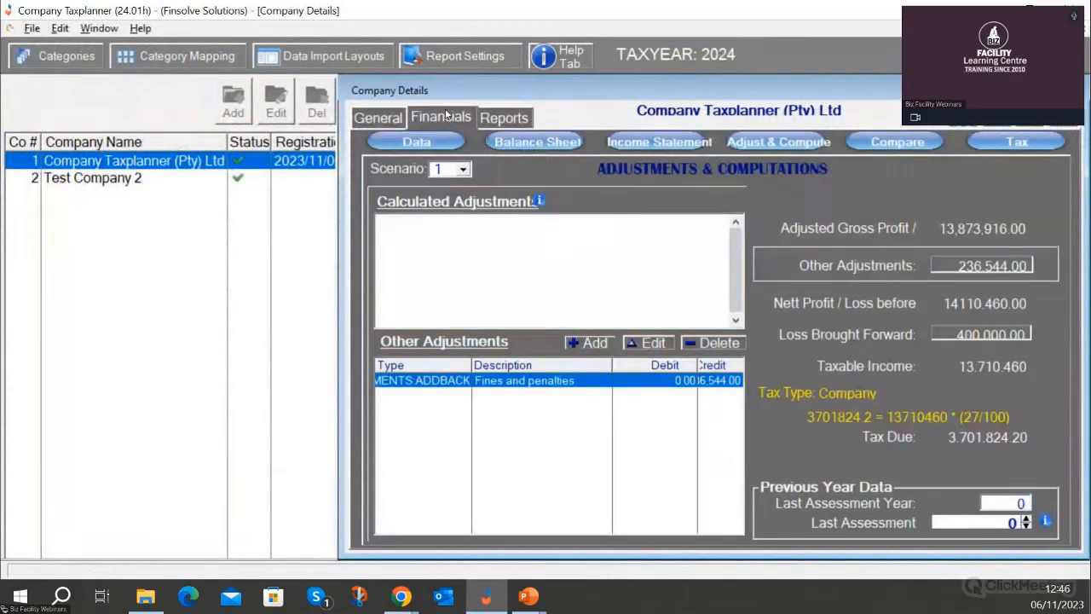
left_click(1019, 335)
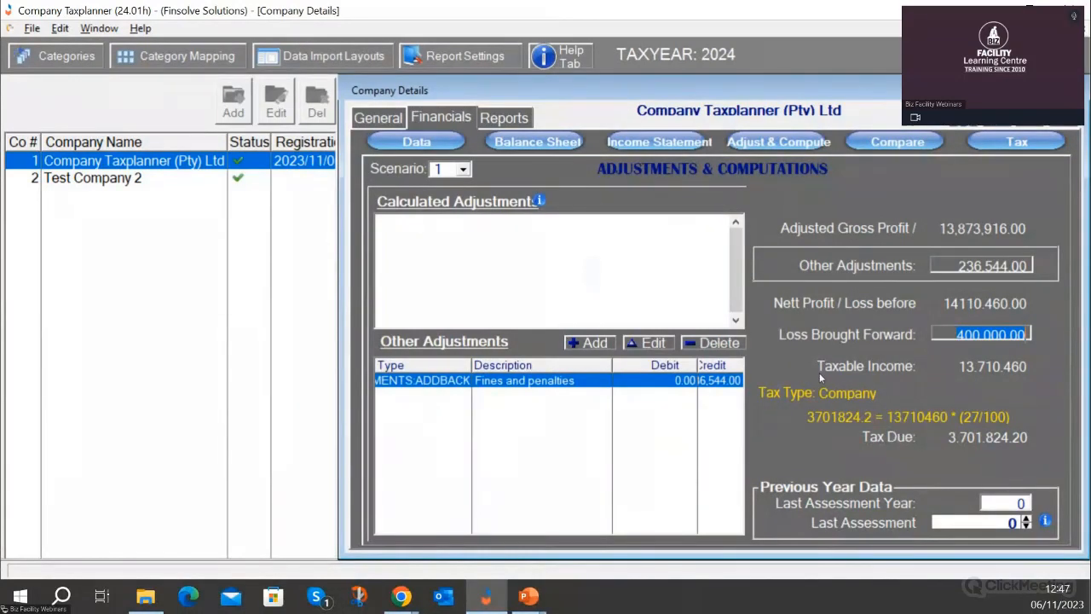
Switch to the running PowerPoint slide show and advance through the balance sheet, tax computation and assessed loss slides to the Compare slide
left_click(530, 597)
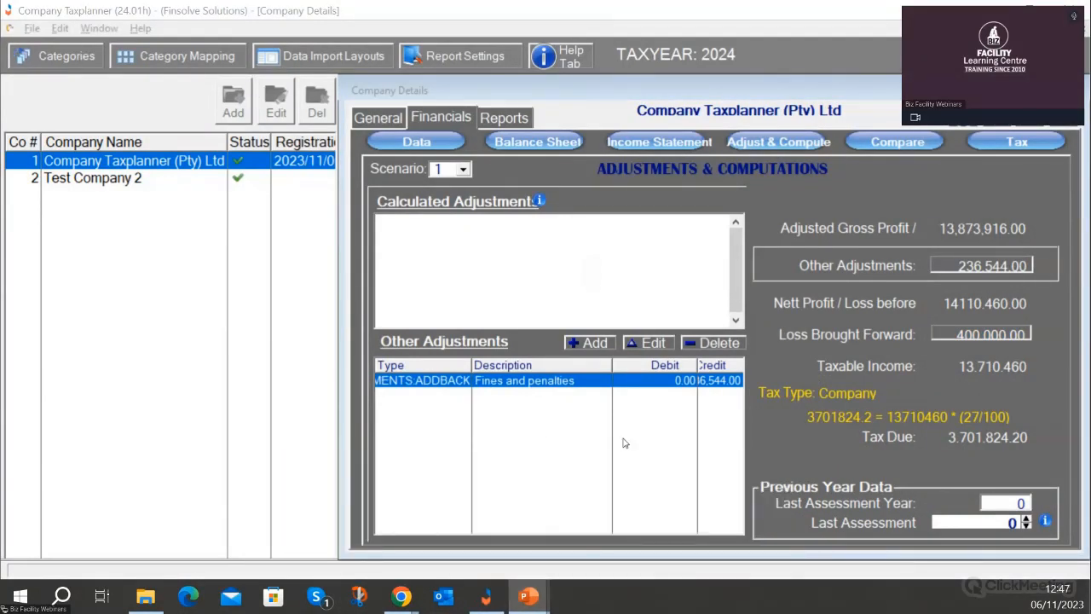
mouse_move(529, 597)
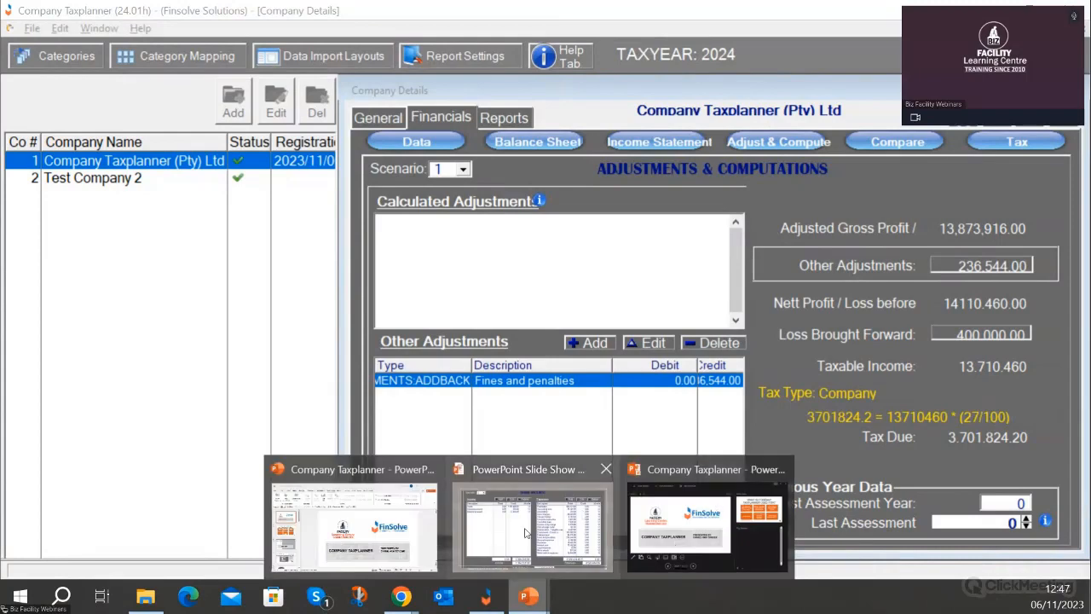
left_click(526, 533)
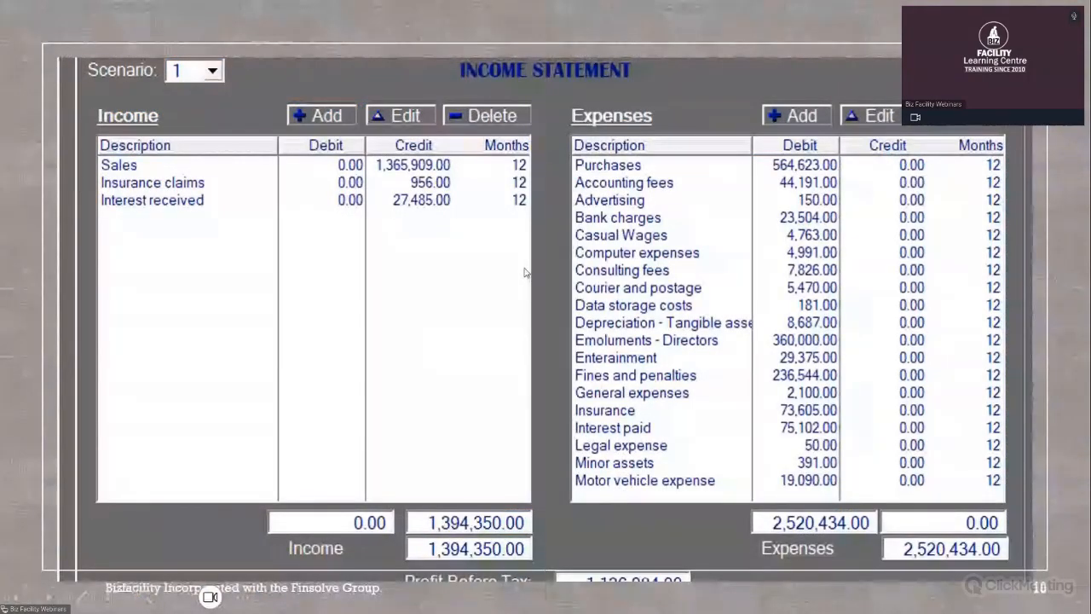
left_click(525, 273)
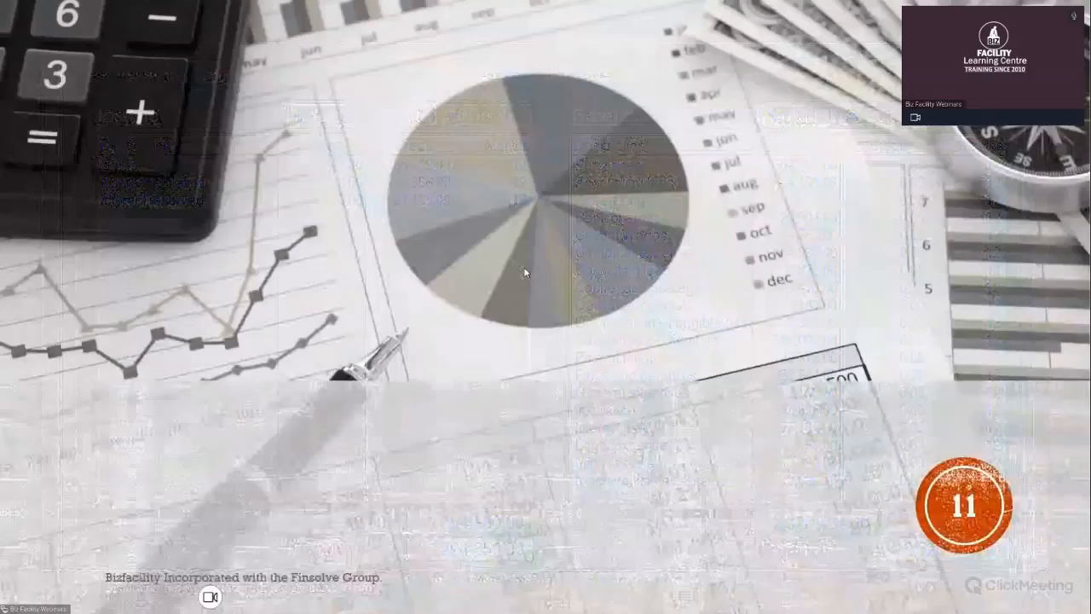
left_click(526, 273)
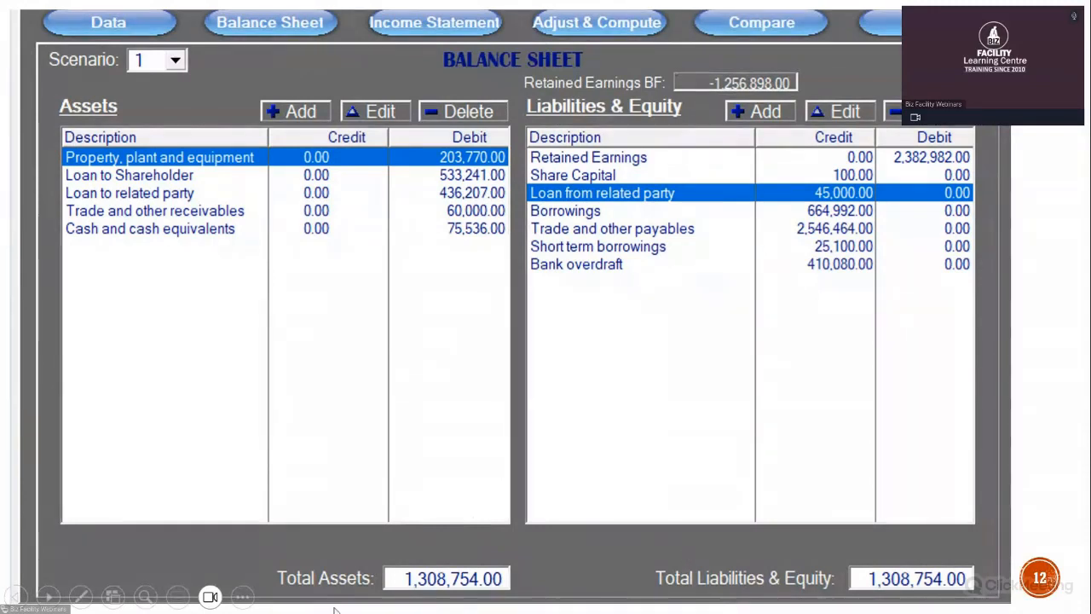
left_click(866, 559)
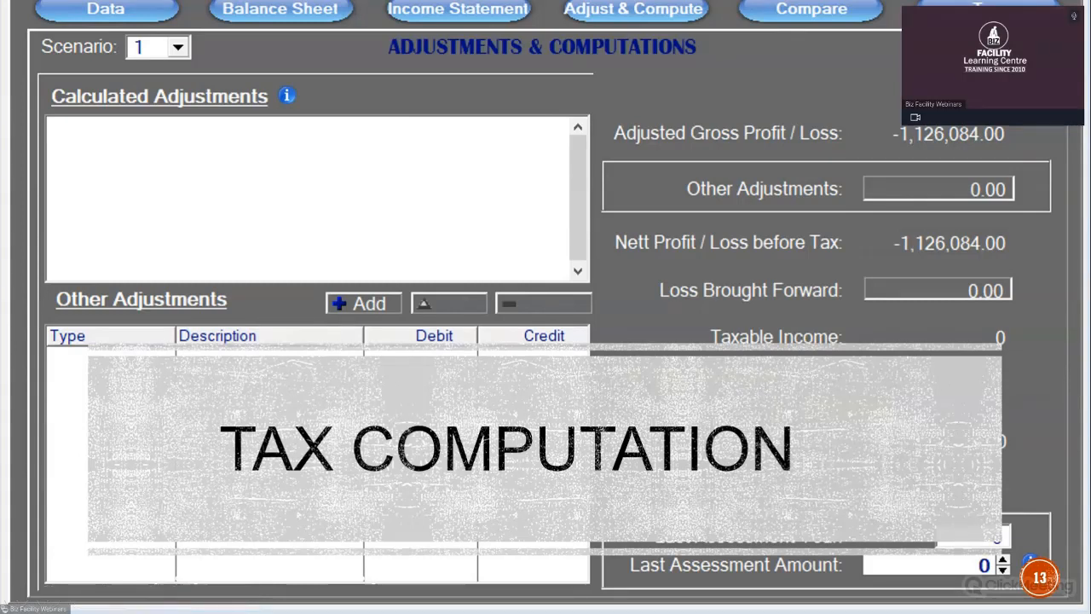
left_click(661, 262)
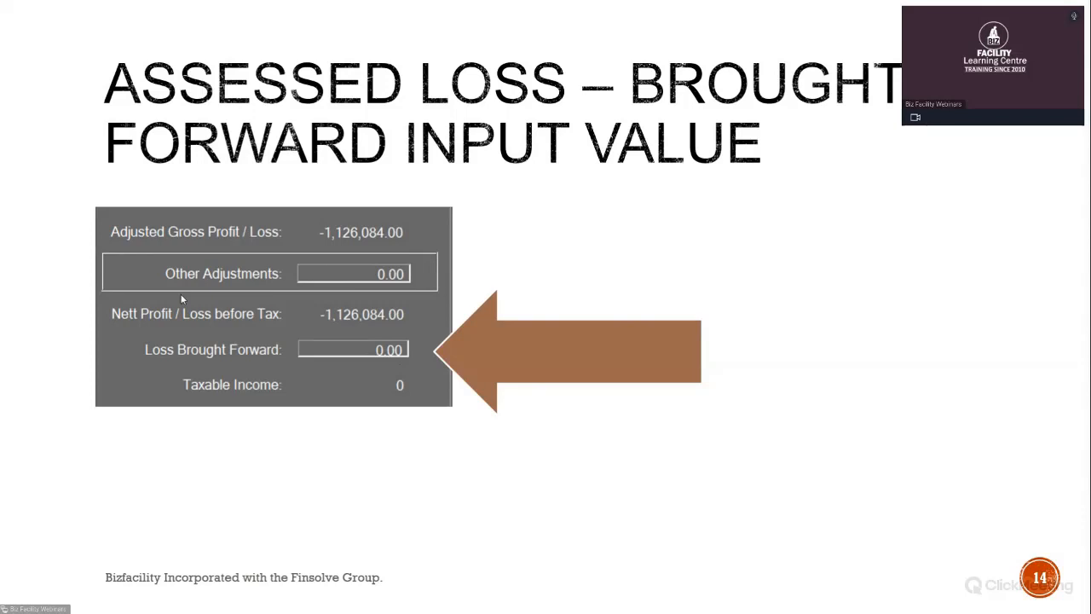
key("Right")
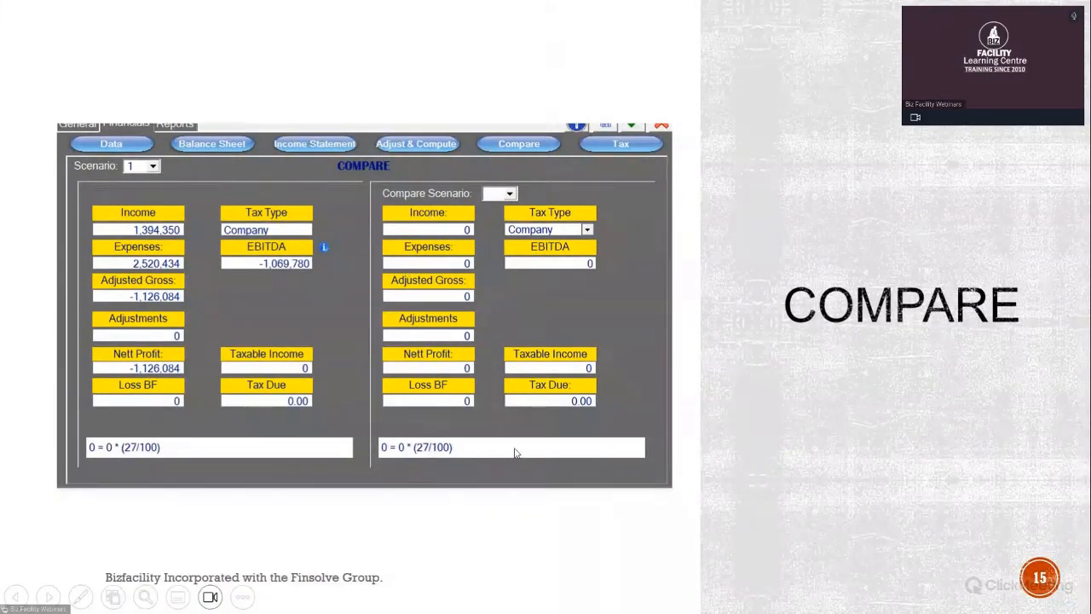
Switch back to Company Taxplanner and set up the comparison against scenario 1 with the SBC tax type
key("alt+Tab")
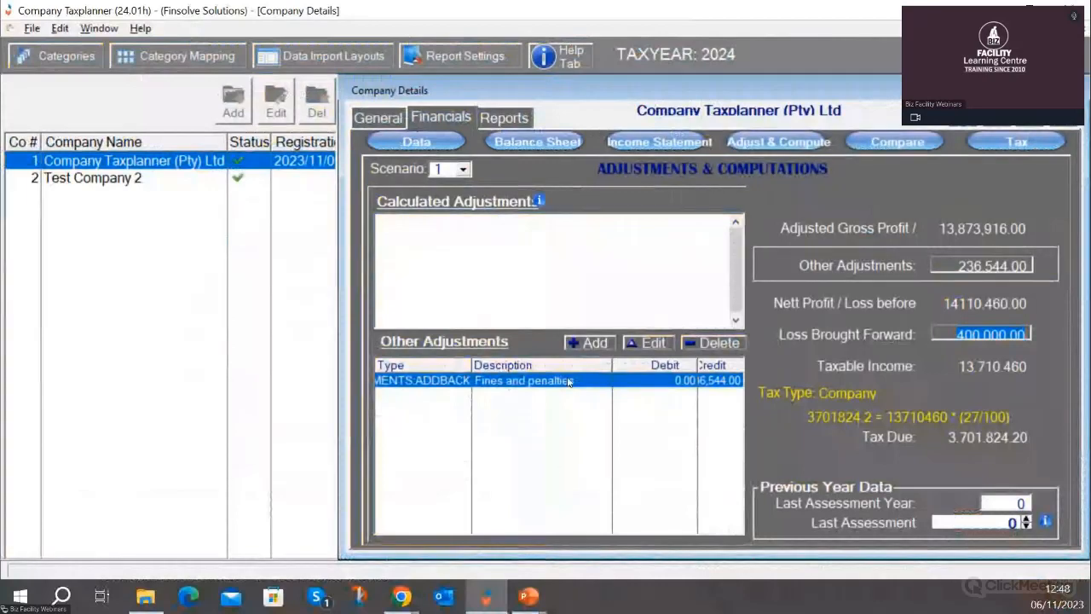
left_click(899, 142)
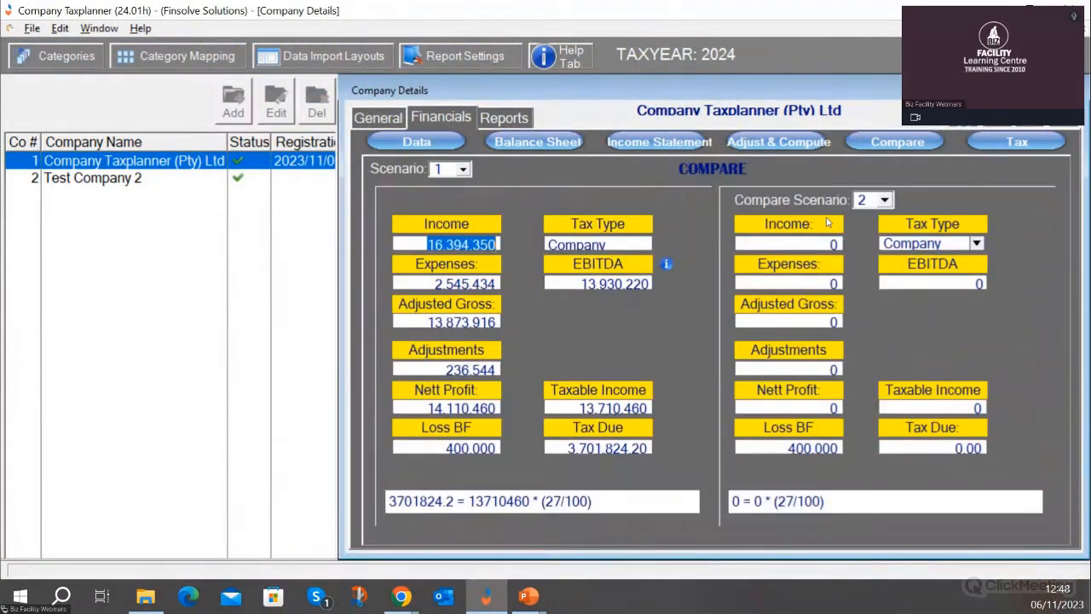
left_click(885, 200)
left_click(857, 219)
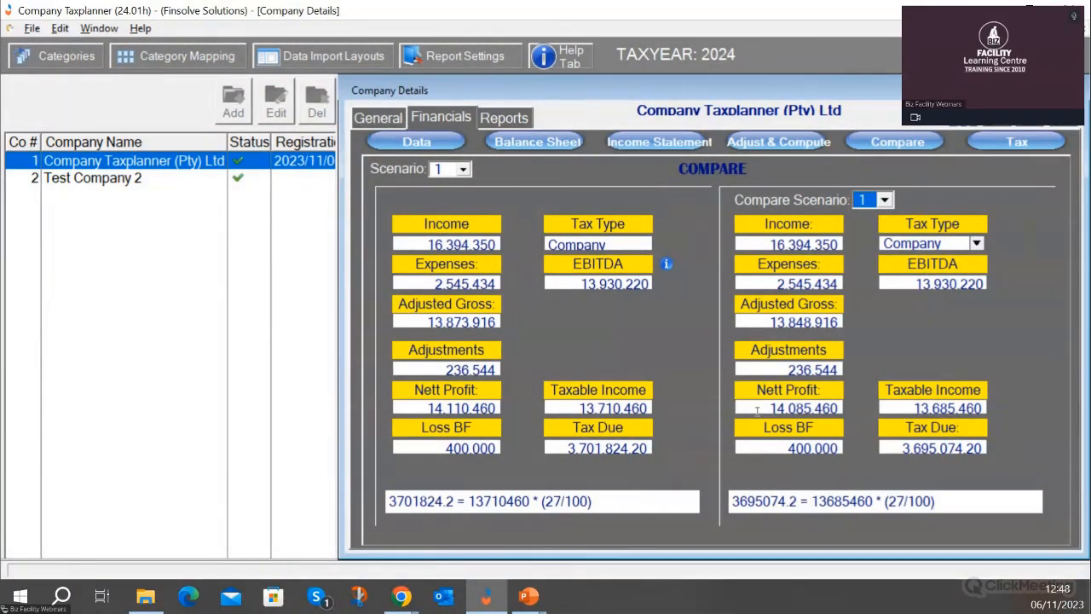
left_click(977, 243)
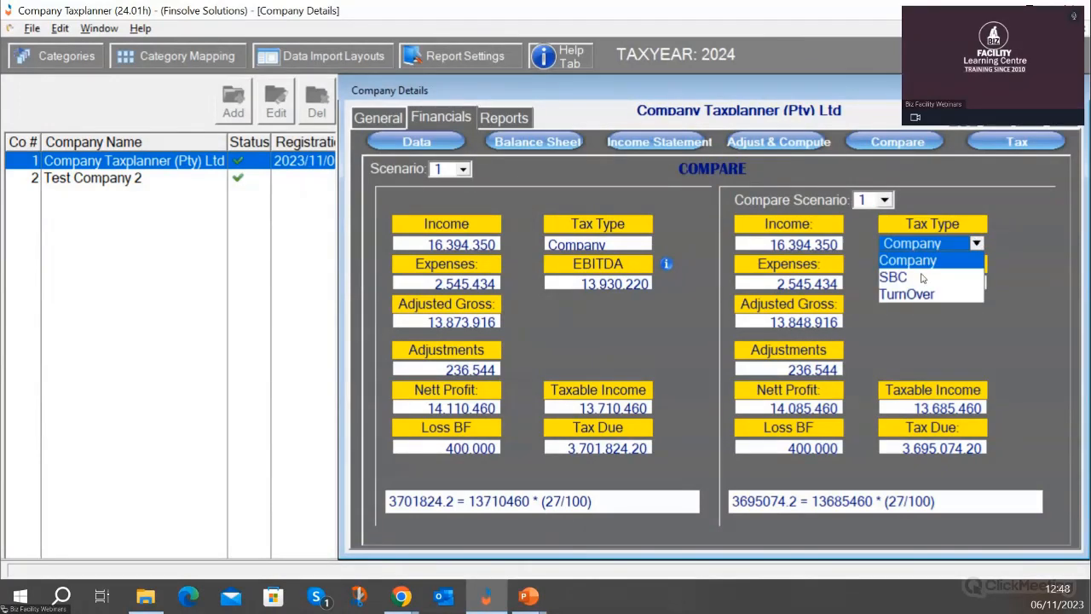
left_click(895, 277)
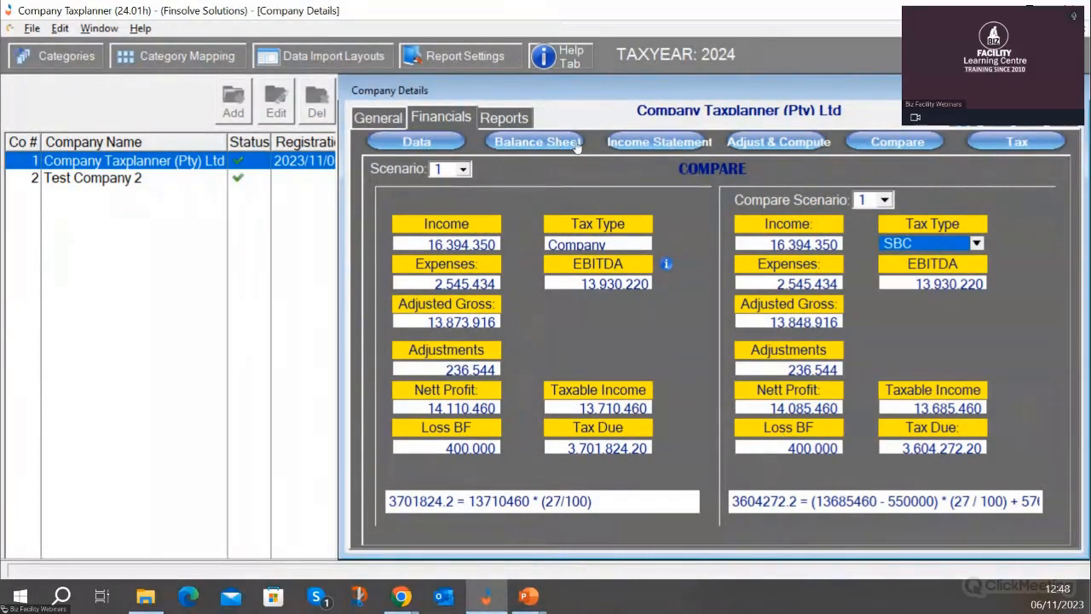
Reduce the amount of the last Sales entry in the income statement to 1,500,000
left_click(643, 145)
left_click(623, 291)
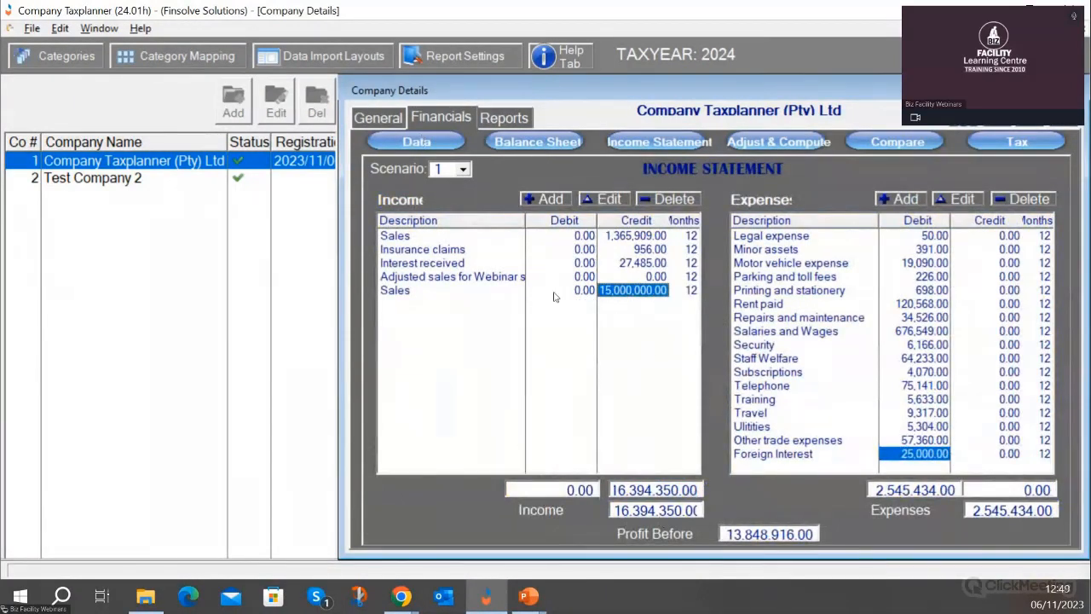
double_click(496, 287)
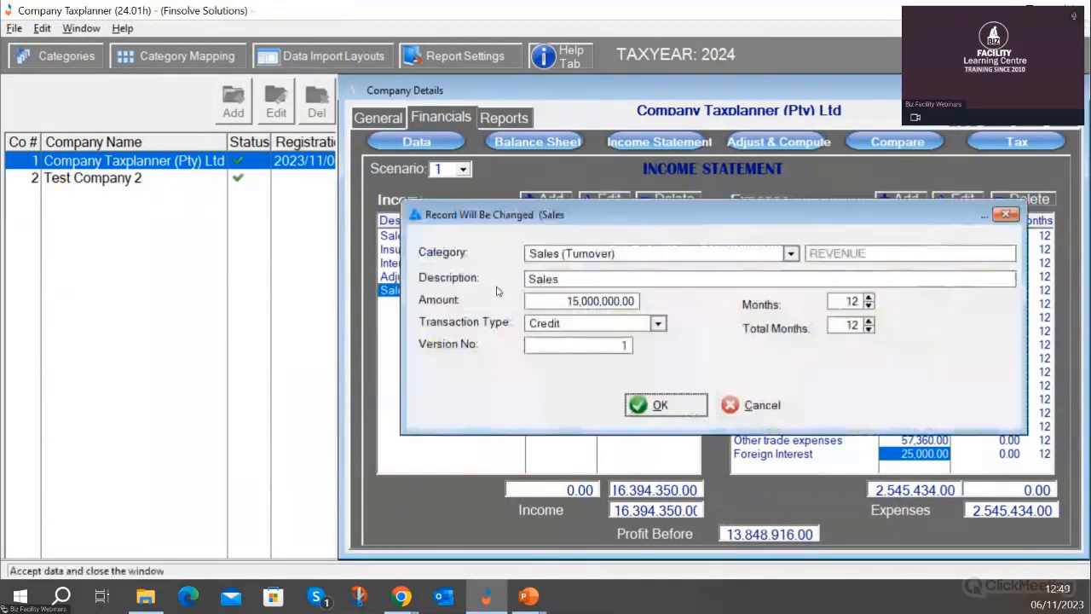
left_click(583, 300)
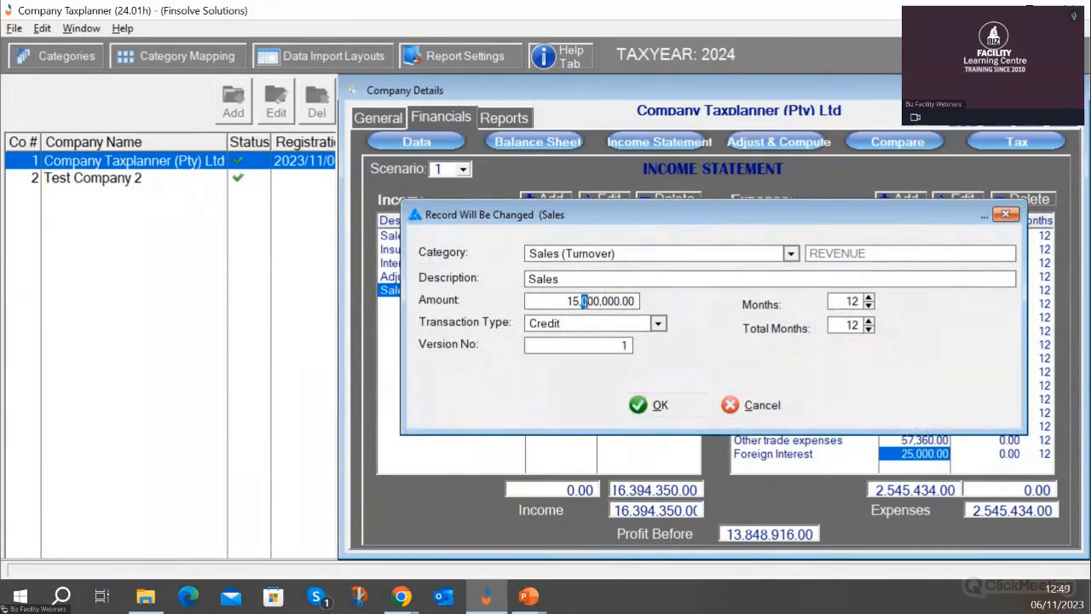
key("Delete")
left_click(649, 405)
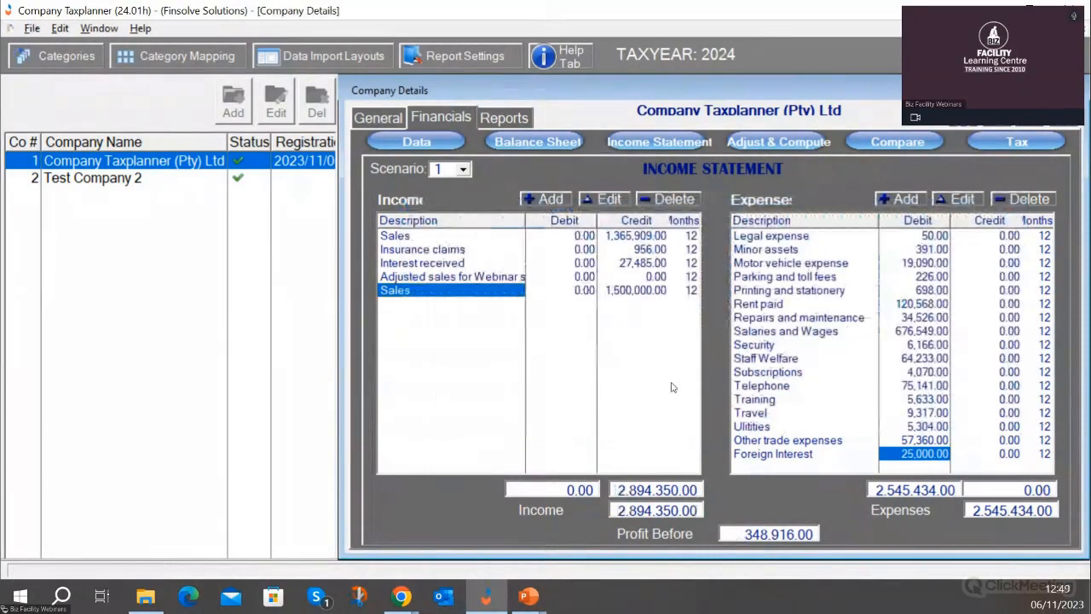
Check the recomputed adjustments and compare scenario 1's tax due under the Company and SBC tax types, leaving SBC selected
left_click(818, 142)
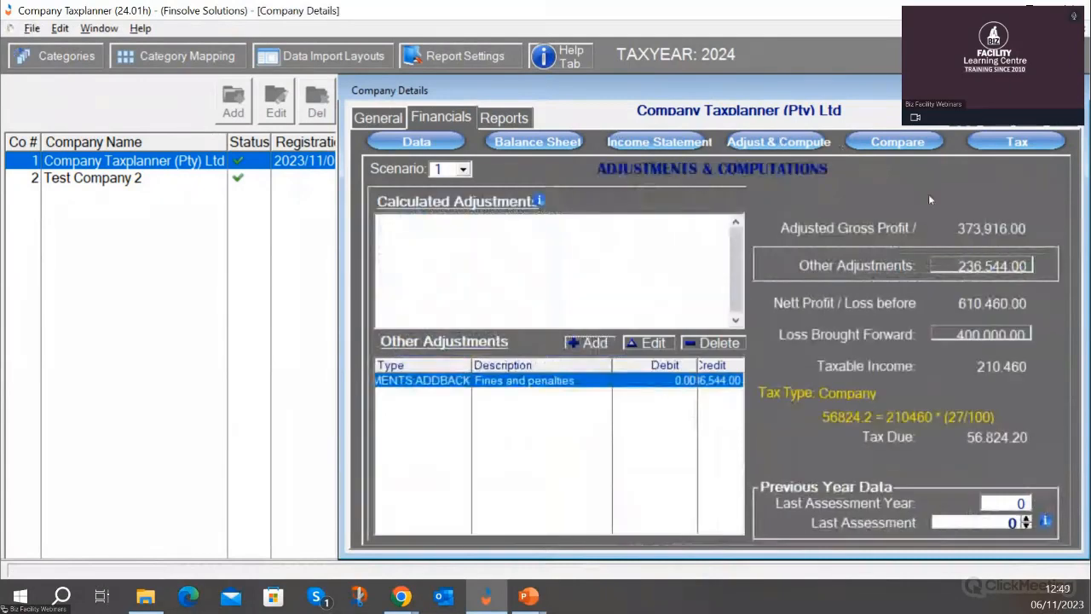
left_click(896, 143)
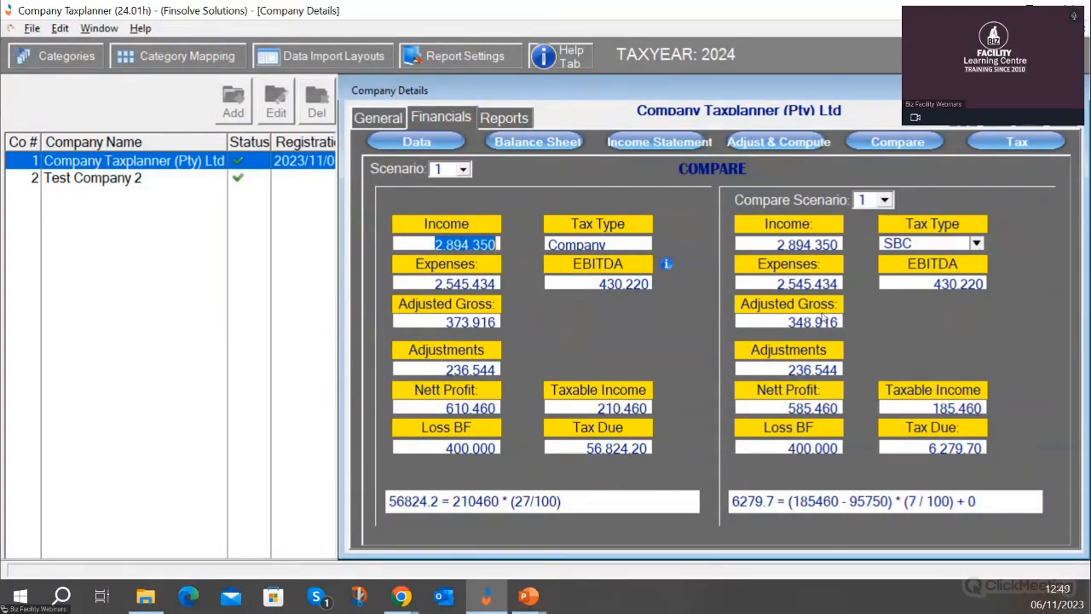
left_click(977, 245)
left_click(912, 258)
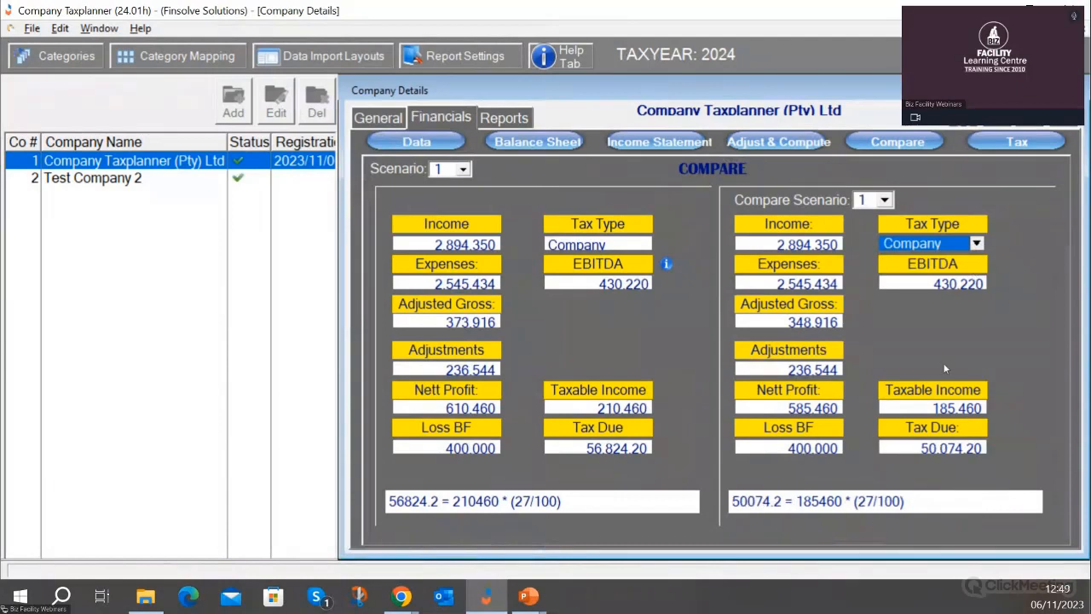
left_click(977, 243)
left_click(912, 275)
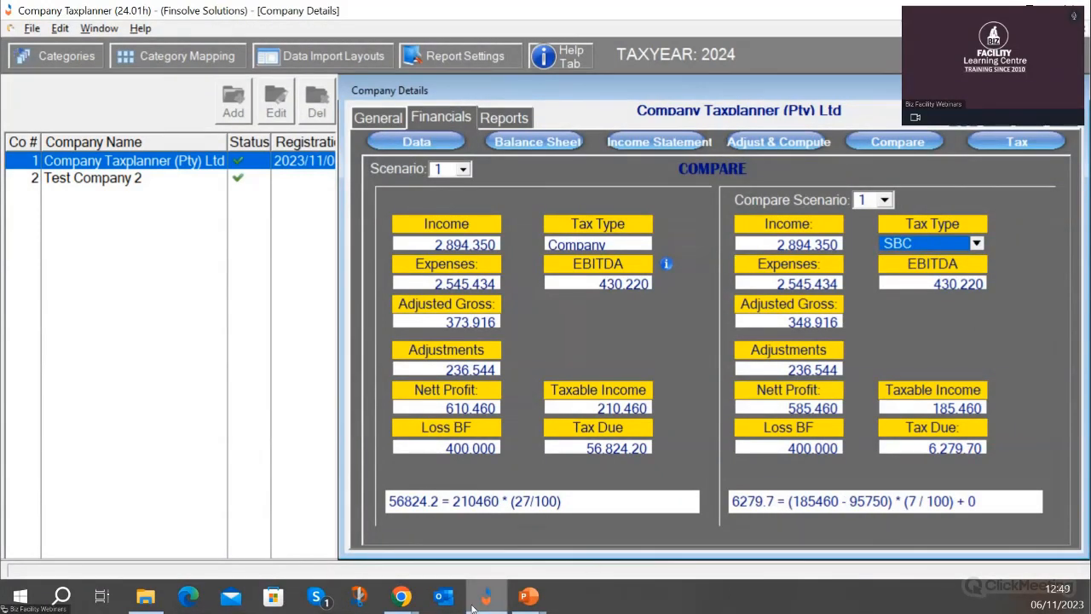
Switch to the PowerPoint slide show and advance to the Provisional Tax slide
left_click(528, 596)
left_click(531, 522)
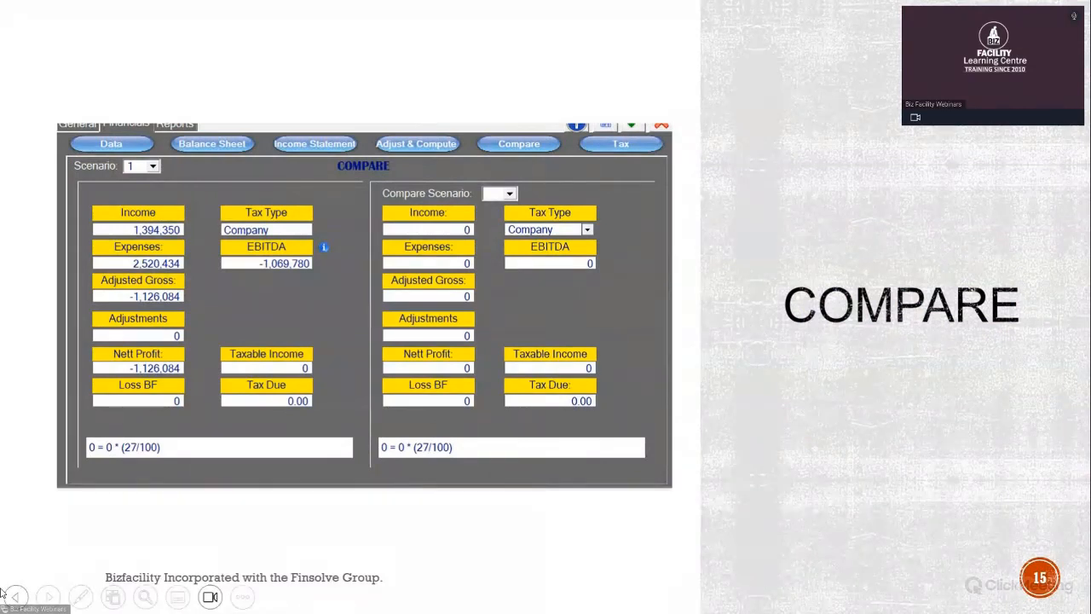
left_click(49, 599)
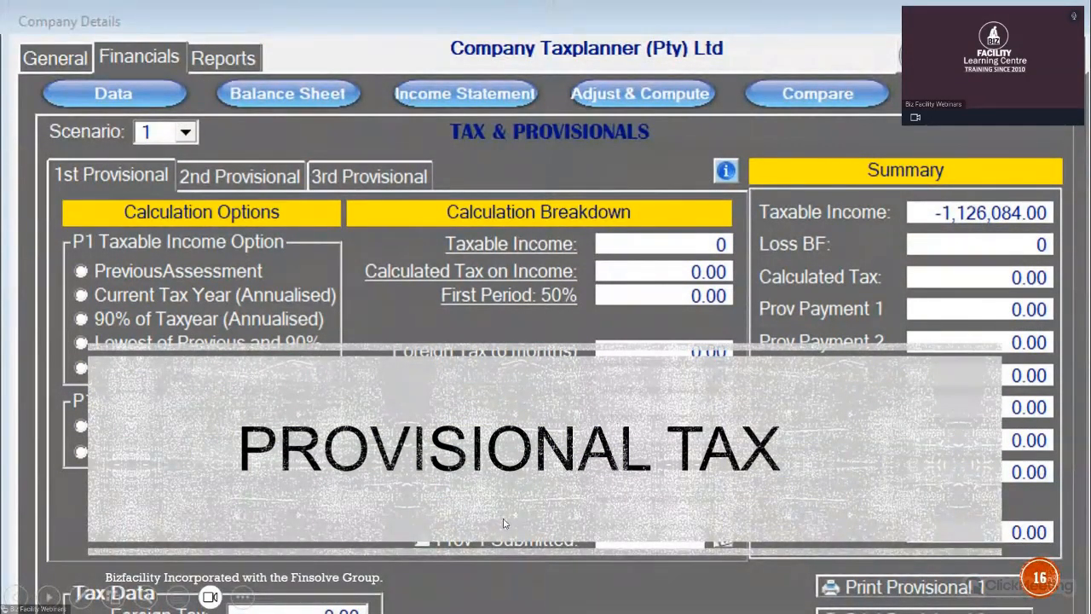
Return to Company Taxplanner and view the first provisional options and tax summary in Tax & Provisionals
key("alt+Tab")
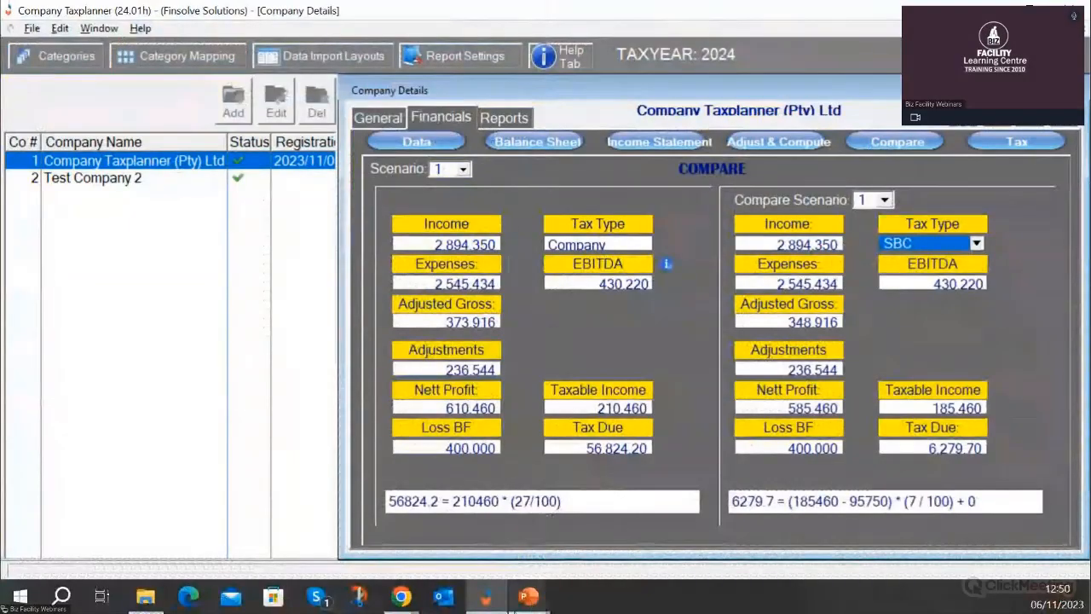
left_click(1017, 142)
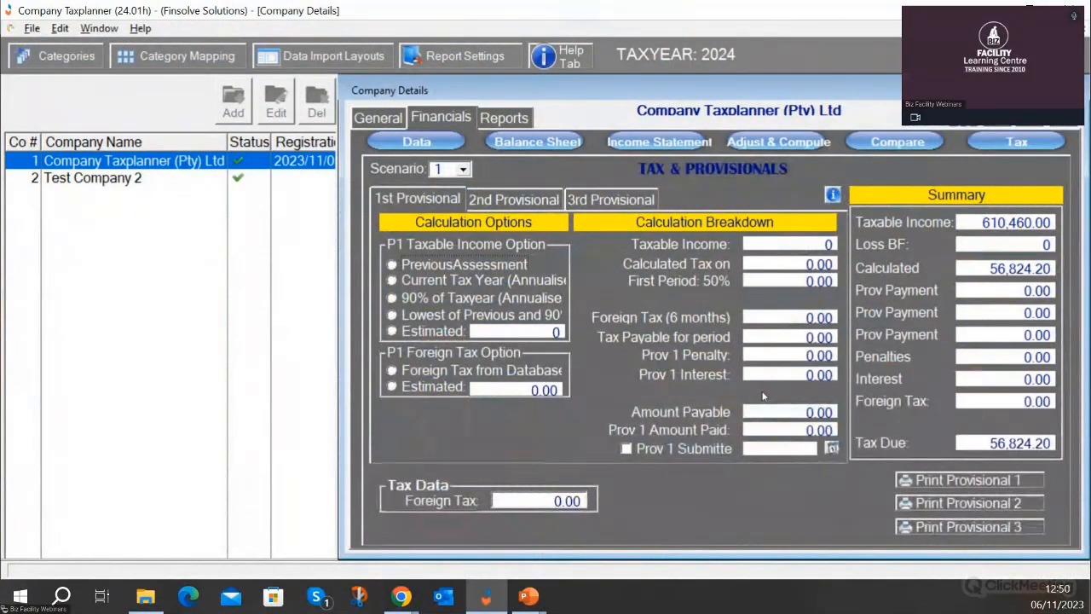
key("alt+Tab")
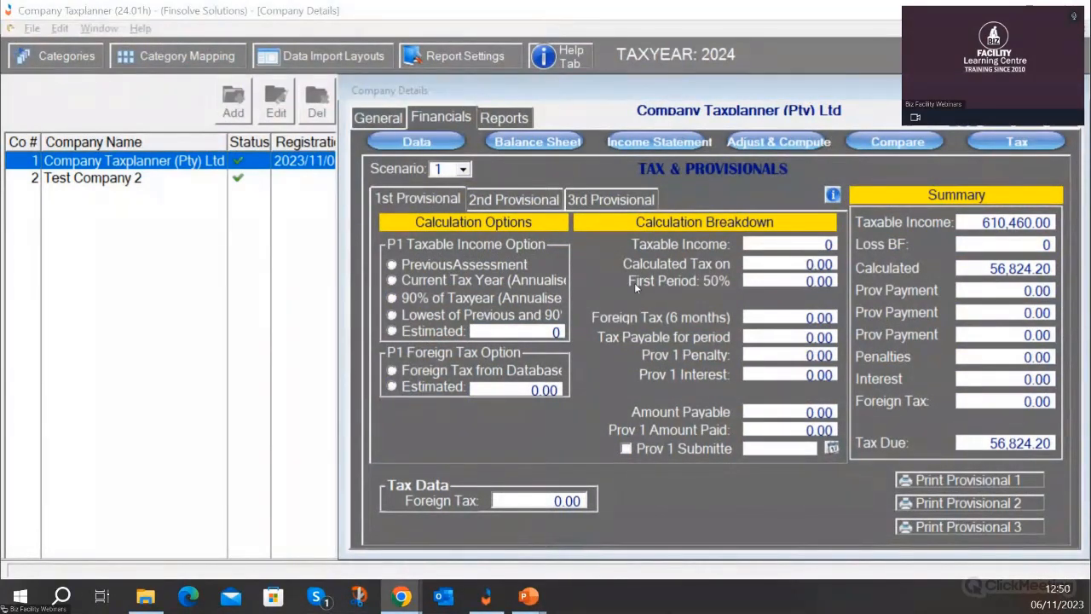
View the calculation options for the second and third provisionals, and return to the first provisional
left_click(515, 201)
left_click(610, 199)
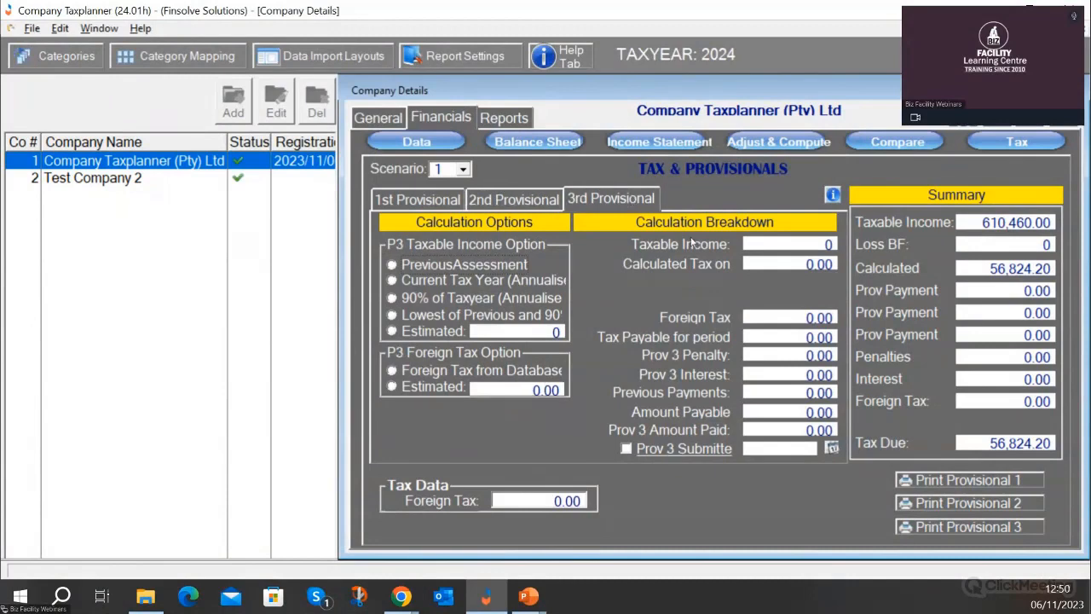
left_click(392, 194)
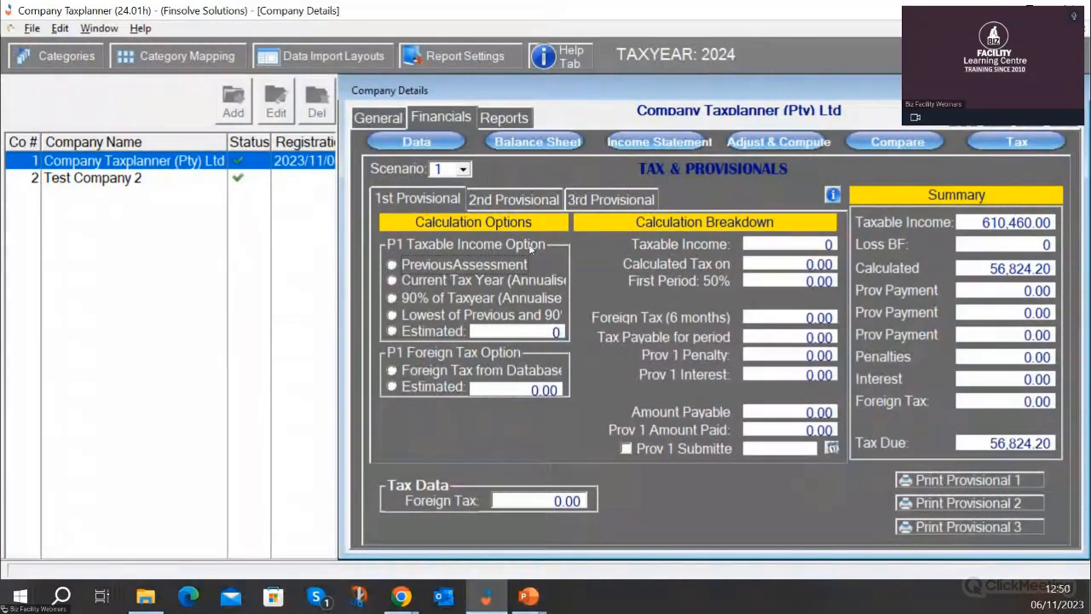
Try the 90% of Taxyear option for the first provisional's taxable income, and leave PreviousAssessment selected
left_click(391, 298)
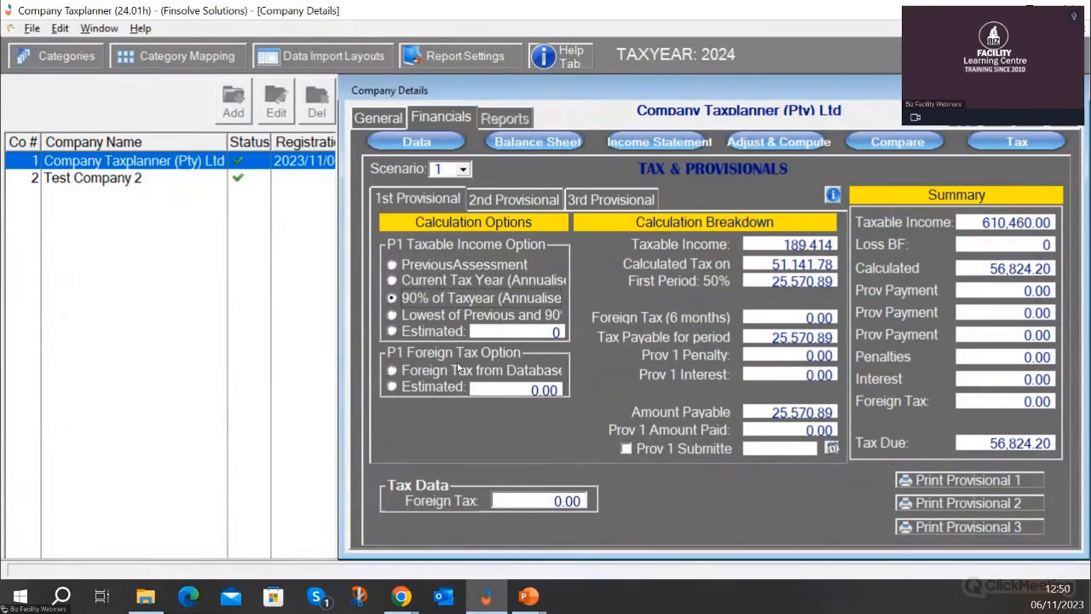
left_click(391, 265)
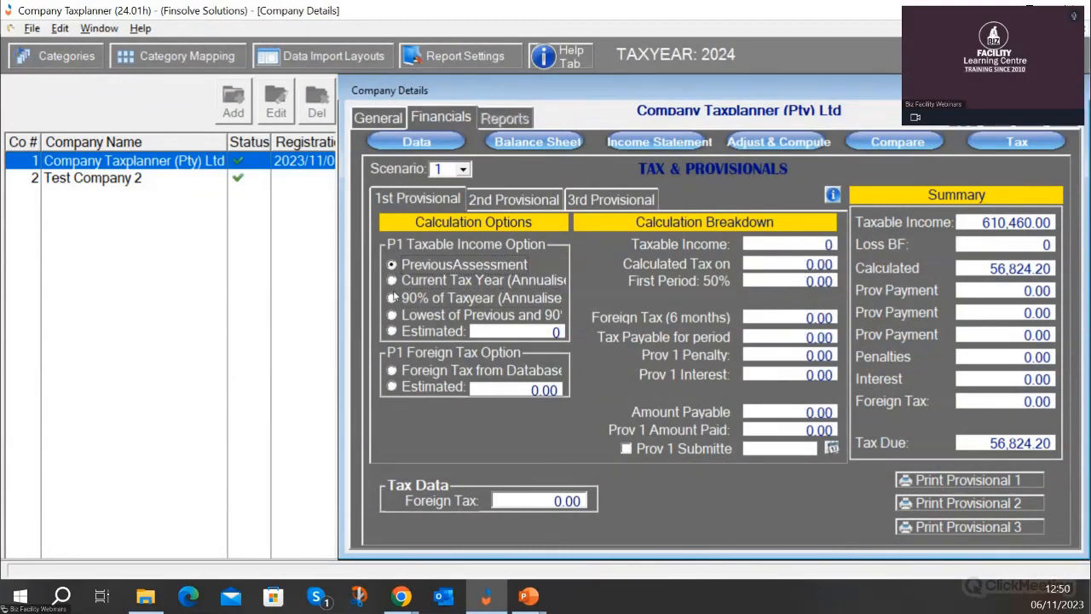
left_click(391, 297)
left_click(391, 265)
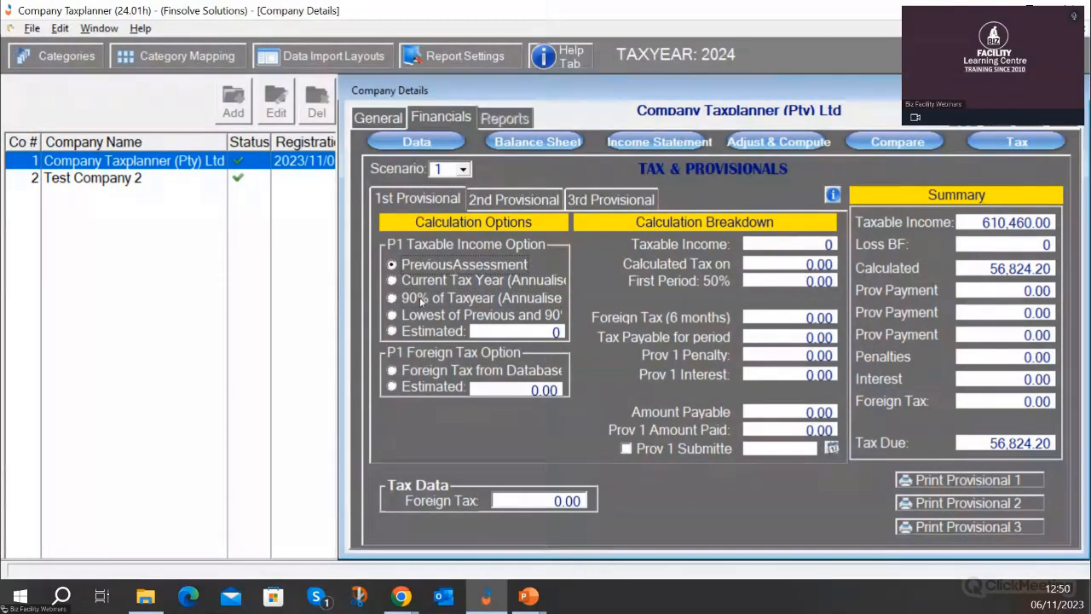
Look through all three provisional periods and the scenario comparison, and return to the first provisional in Tax & Provisionals
left_click(513, 199)
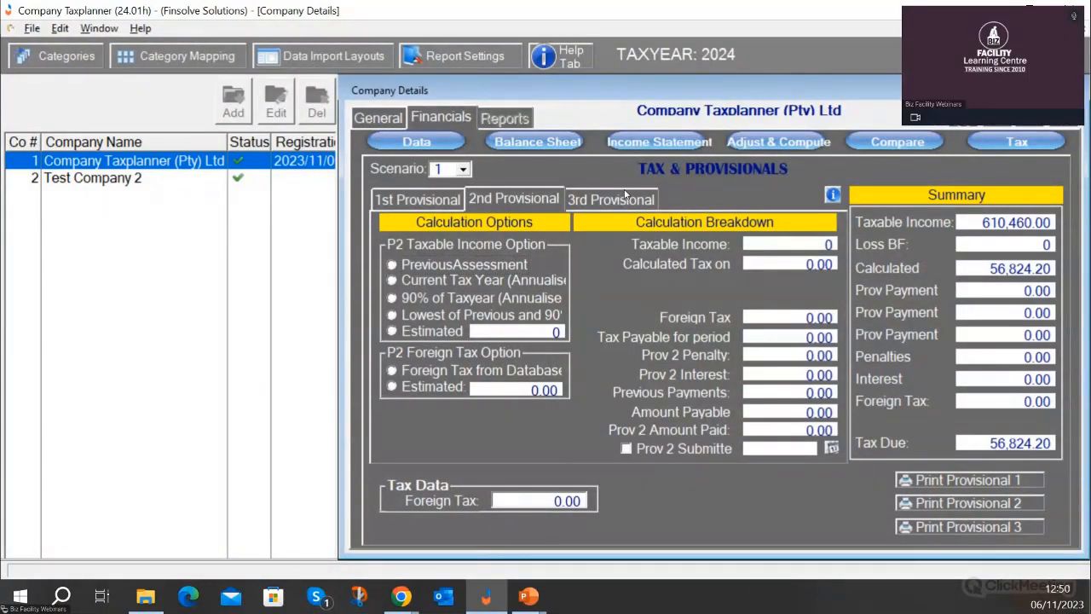
left_click(611, 199)
left_click(418, 199)
left_click(527, 198)
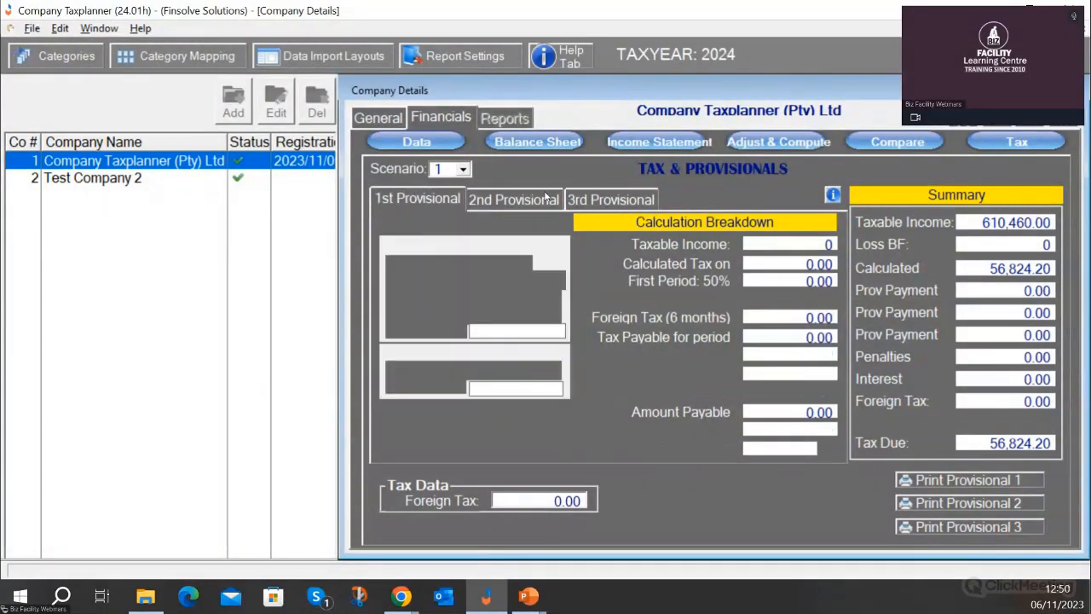
left_click(615, 200)
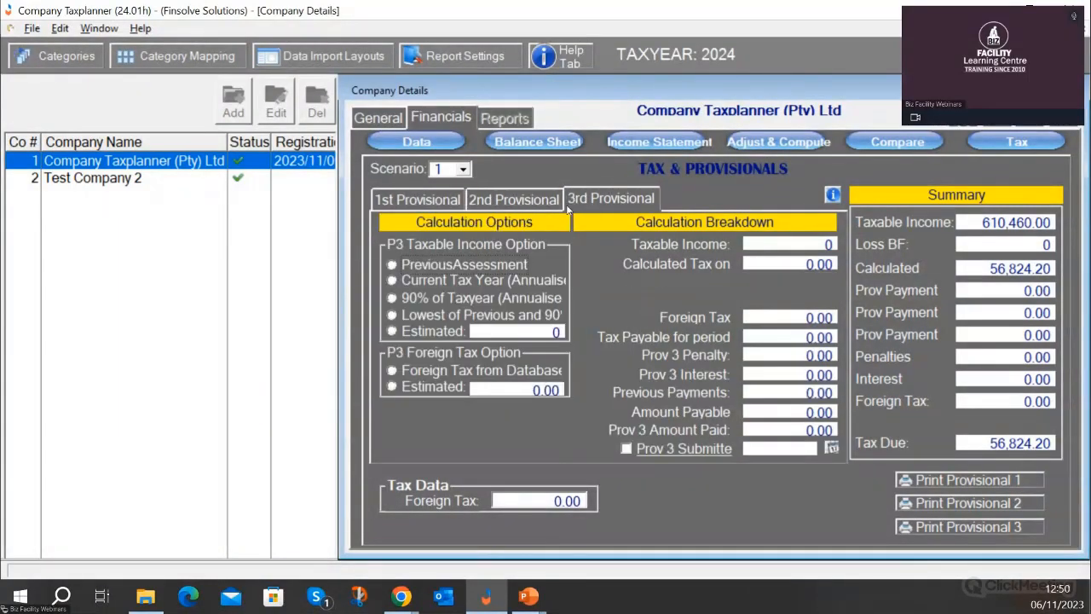
left_click(390, 208)
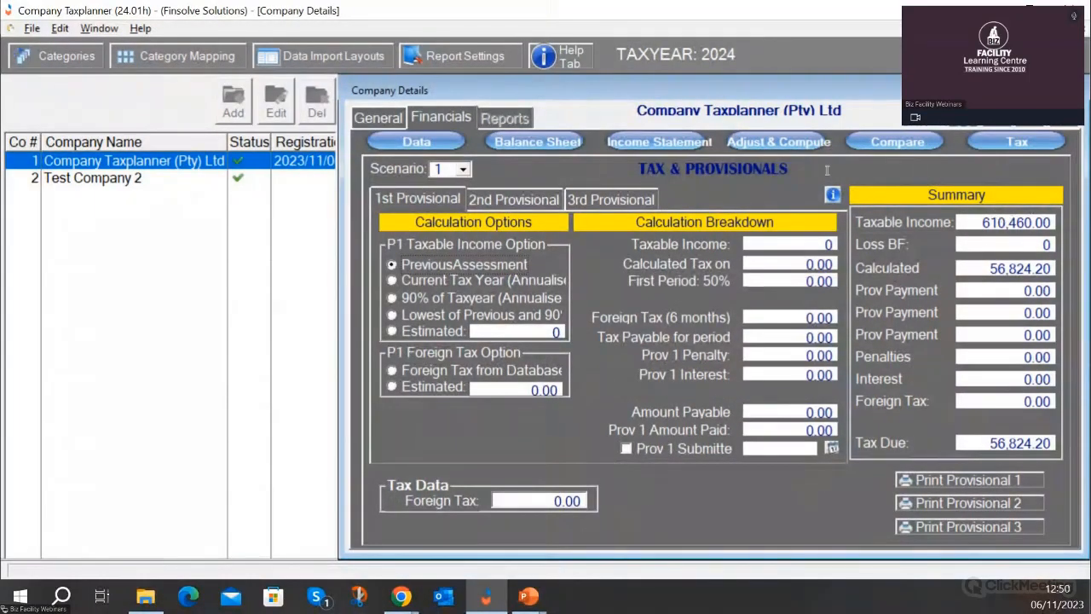
left_click(897, 142)
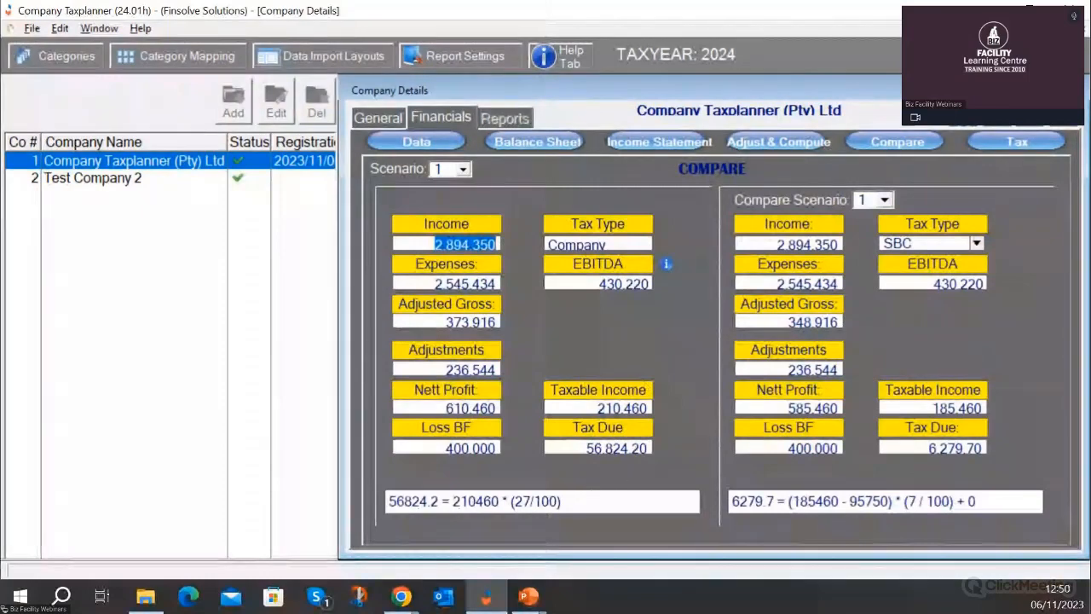
left_click(1017, 142)
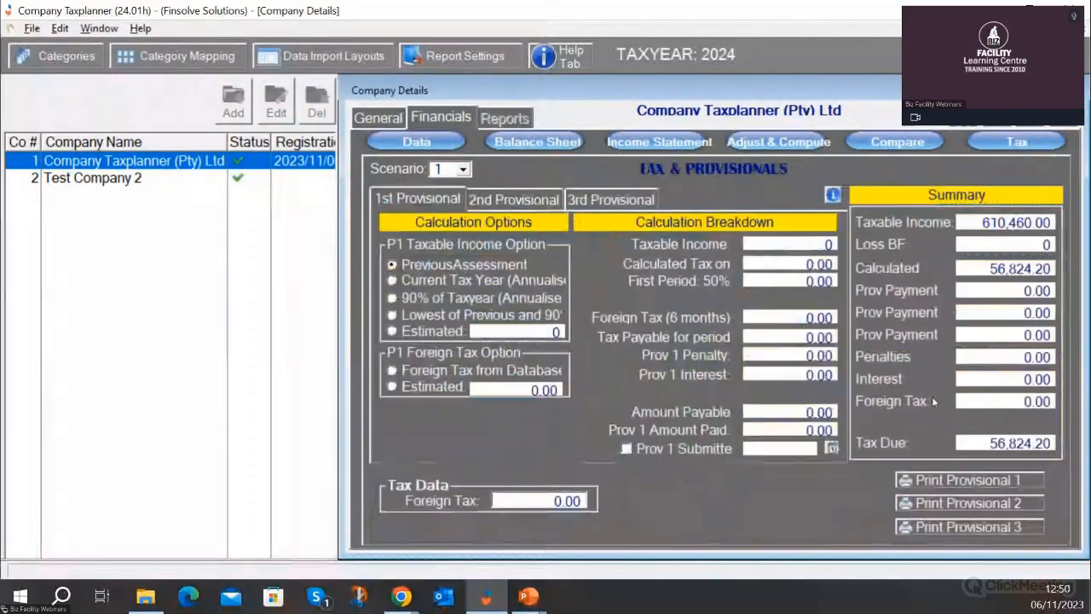
Set Foreign Tax under Tax Data to 150,000 to check its effect on the summary, and reset it to 0
left_click(546, 499)
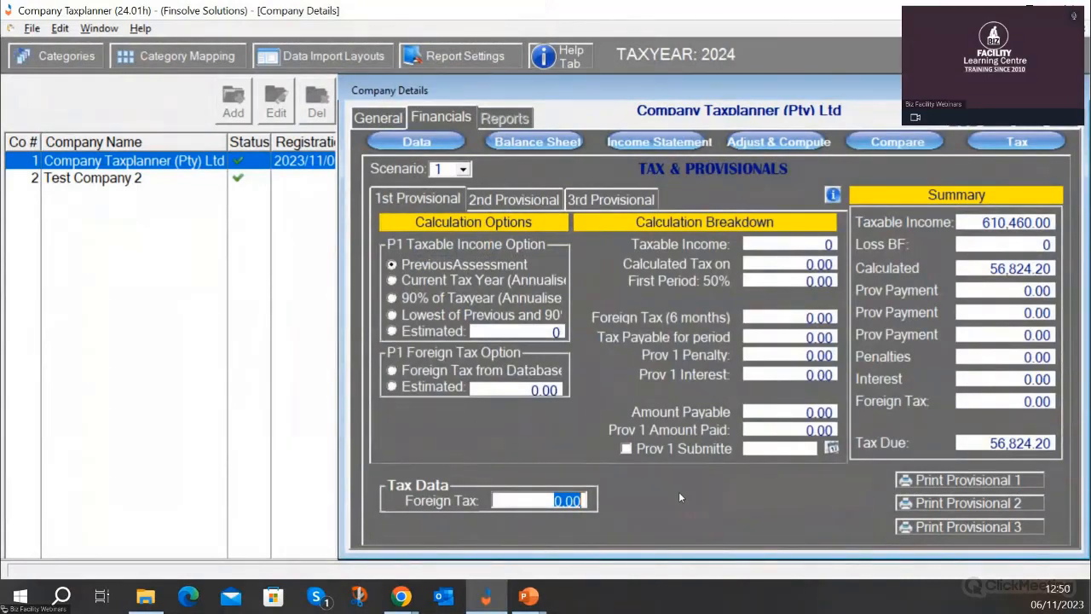
type("150000")
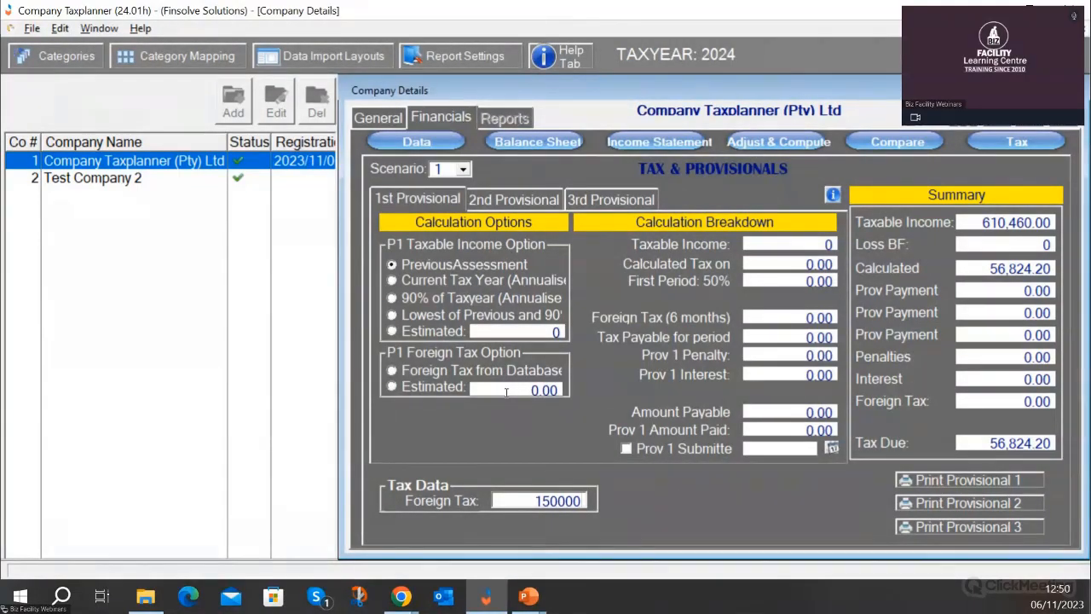
left_click(507, 389)
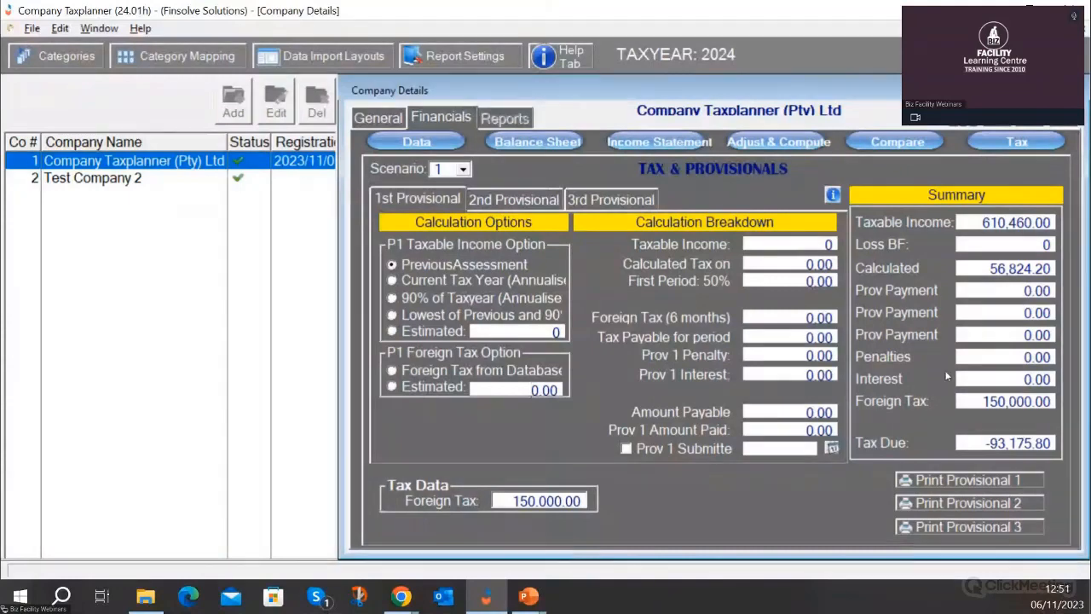
left_click(537, 501)
type("0")
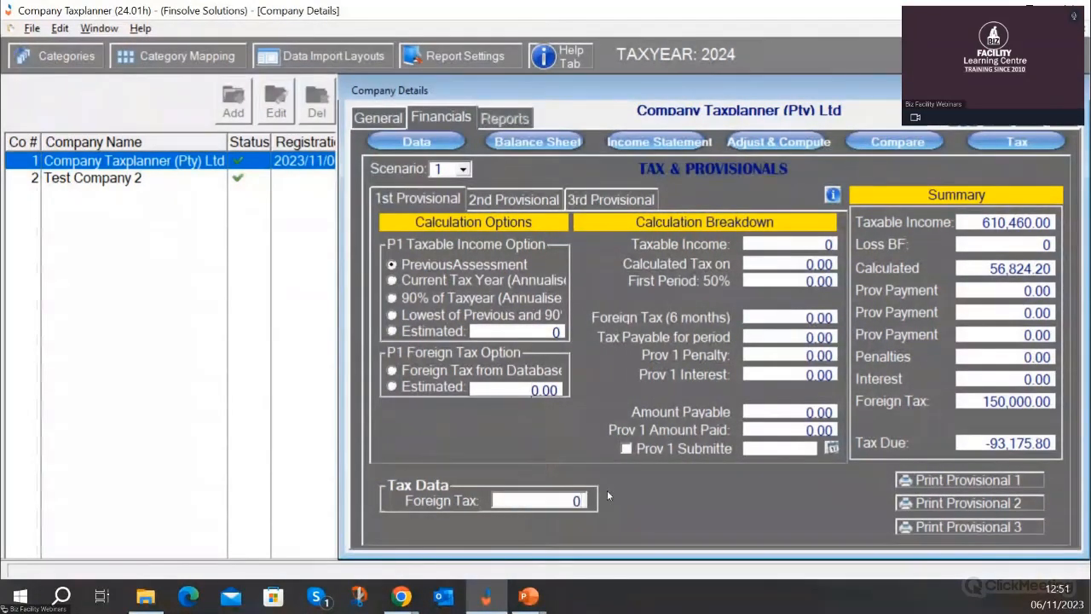
Preview the Provisional Tax Payment Report for the first period, examine its taxpayer particulars and tax details, and close it
left_click(968, 480)
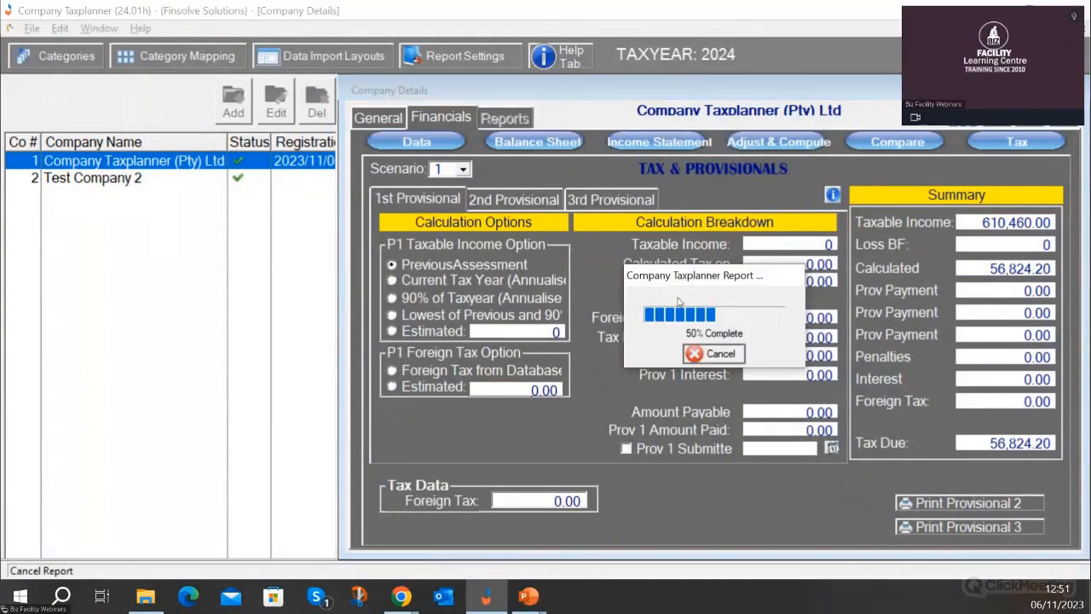
scroll(514, 480, "down", 6)
scroll(510, 477, "up", 3)
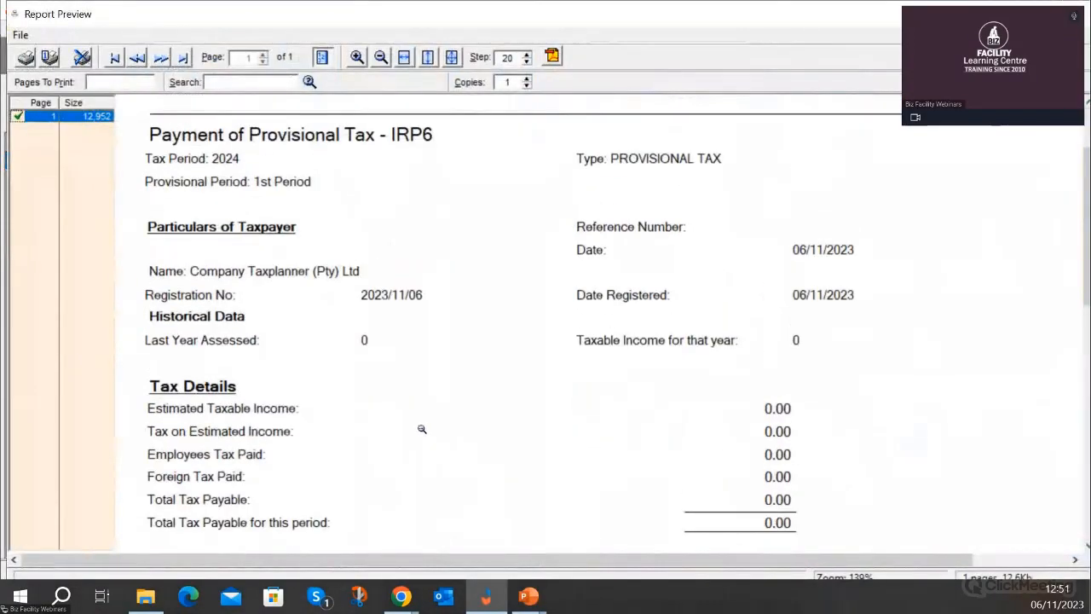
scroll(273, 388, "down", 3)
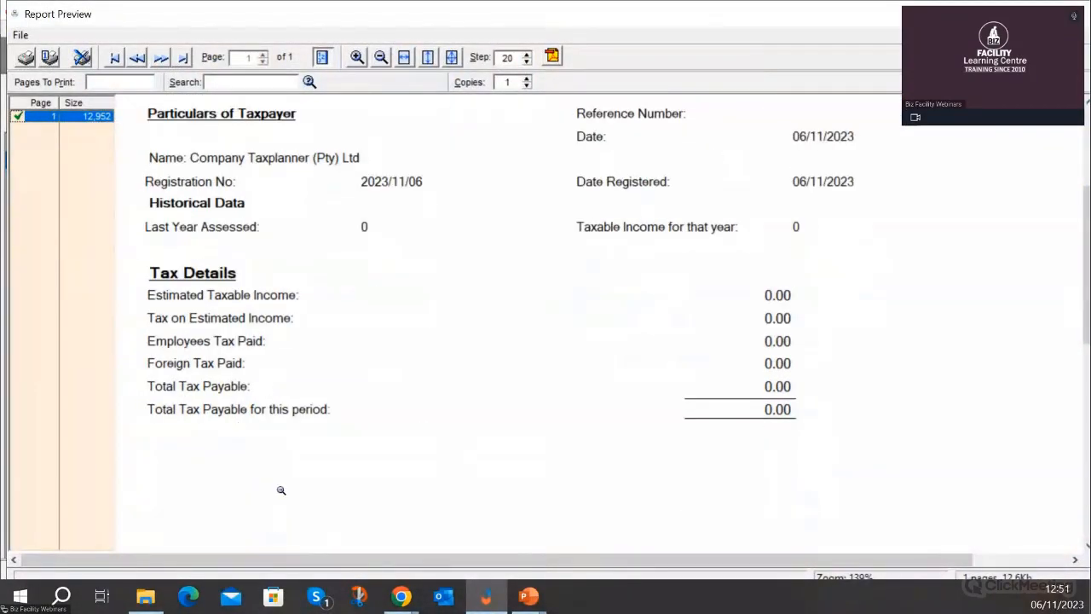
scroll(281, 408, "up", 6)
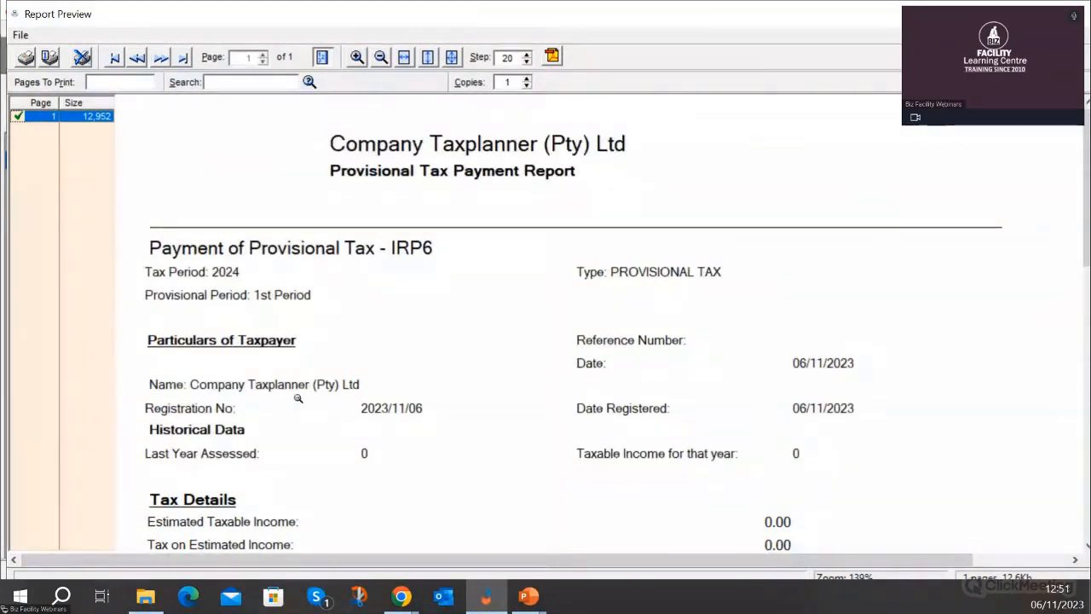
scroll(299, 399, "down", 2)
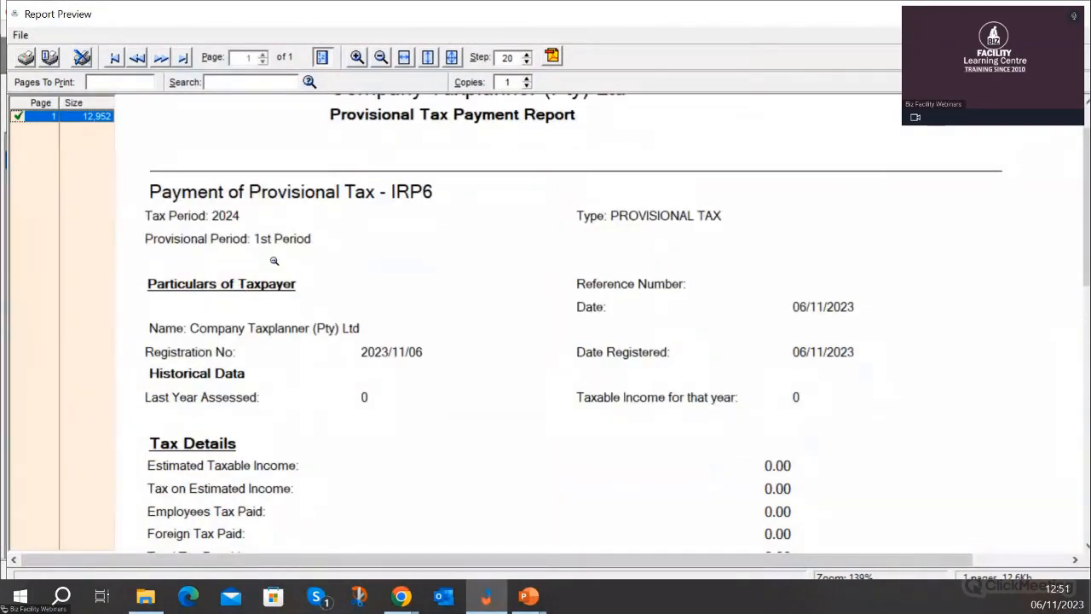
scroll(315, 370, "down", 3)
scroll(314, 370, "down", 2)
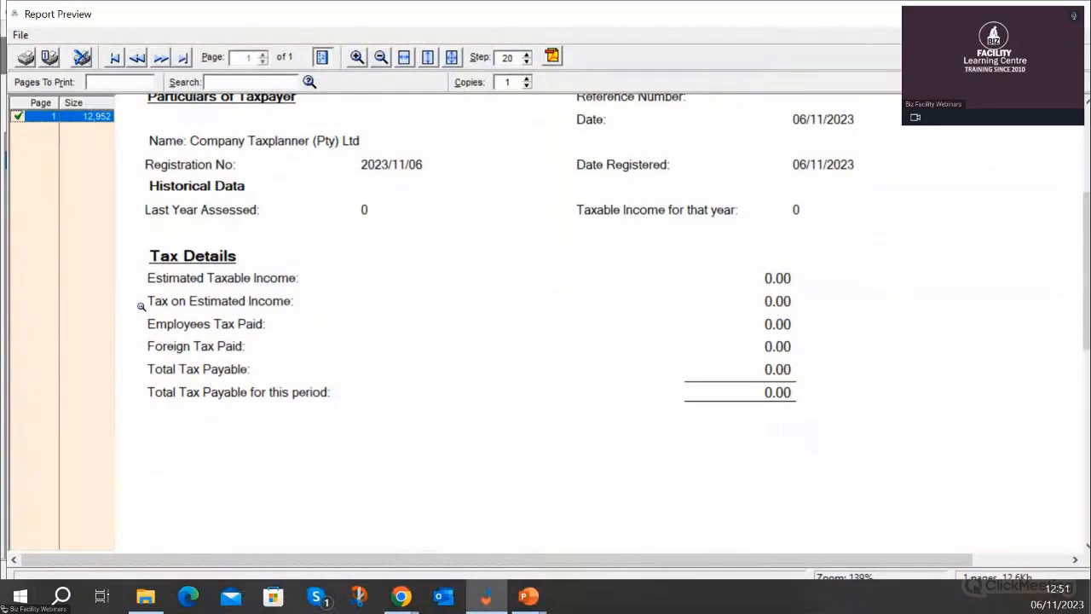
left_click(1071, 13)
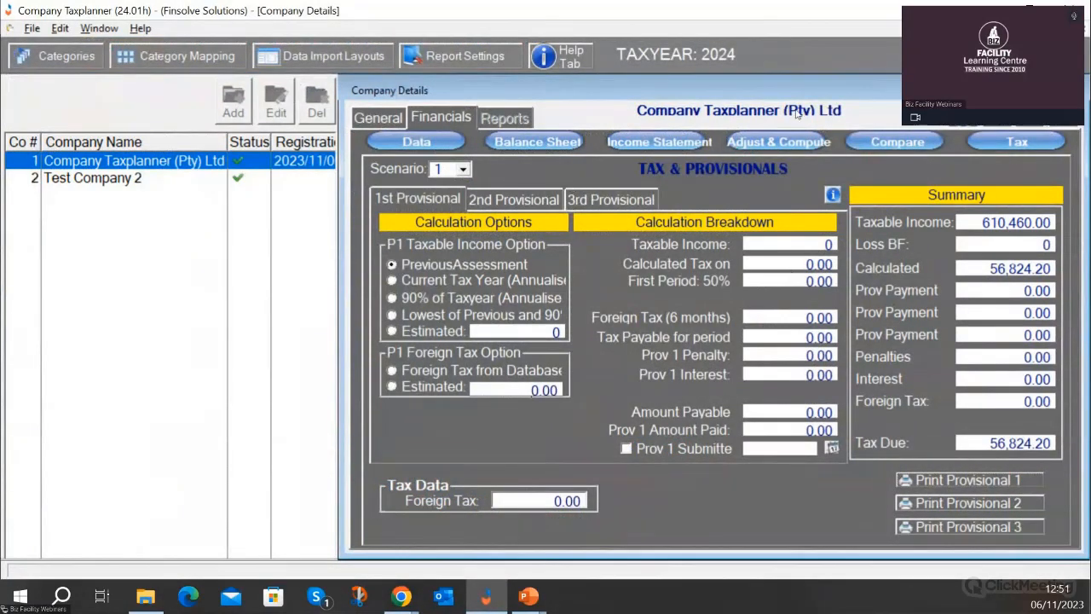
Switch to the PowerPoint slide show and advance from the Provisional Tax slide to the reports slide
left_click(529, 595)
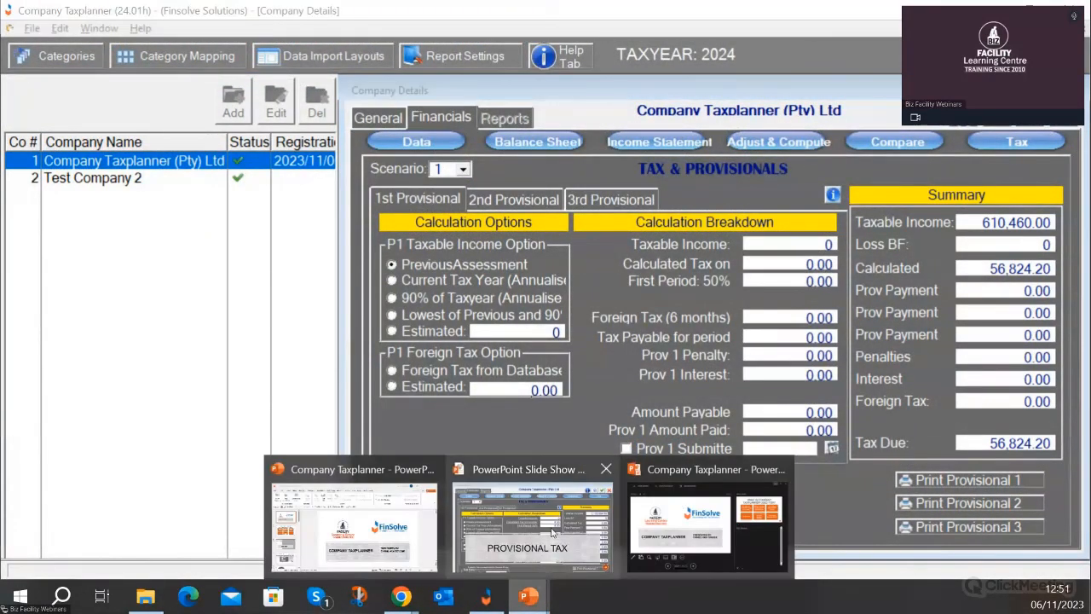
left_click(546, 530)
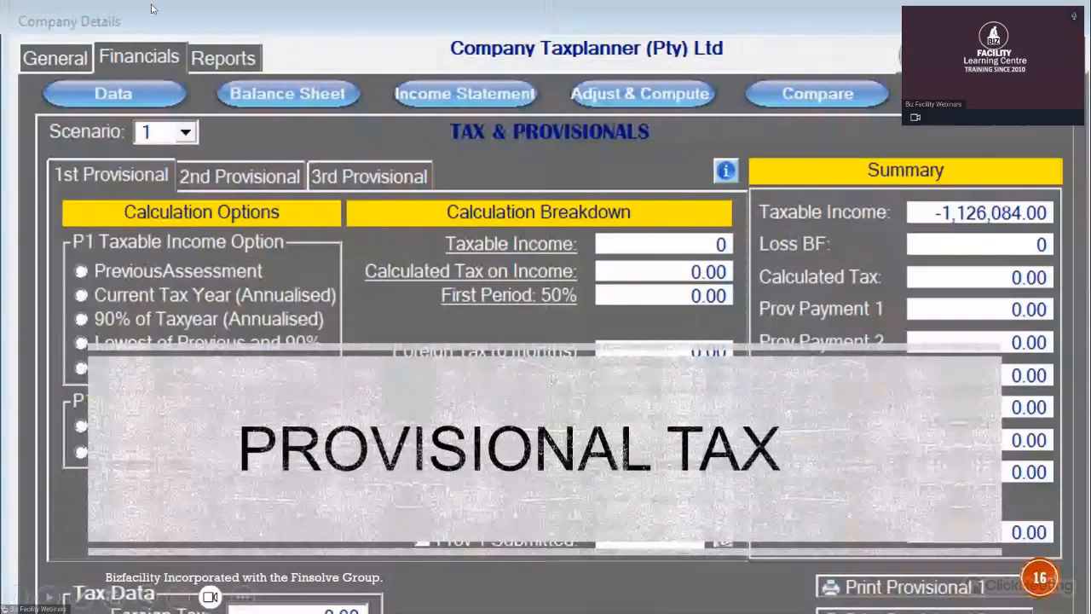
left_click(585, 321)
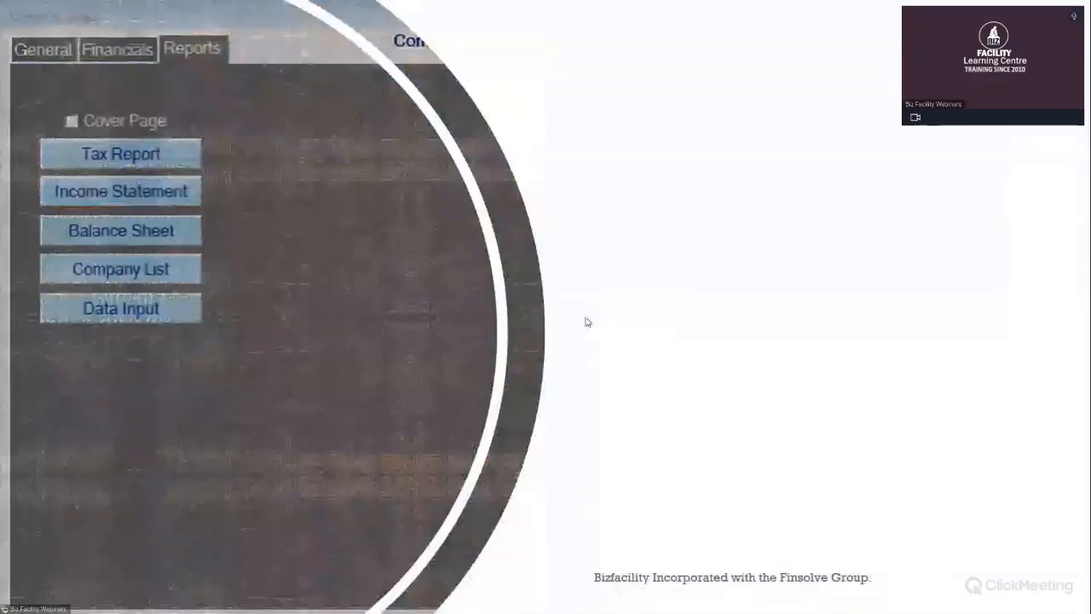